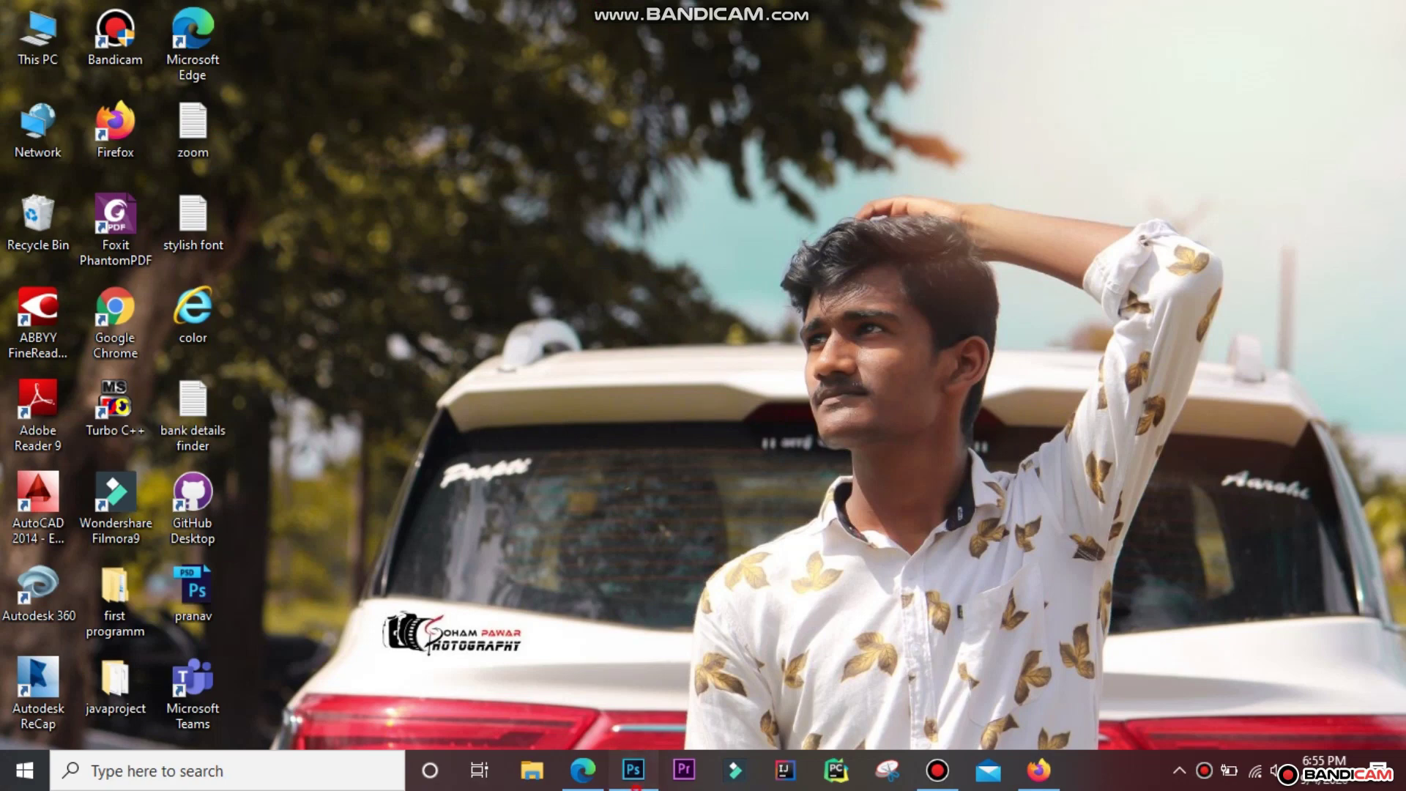
Restore the Photoshop window with the photography logo PNG from the taskbar
click(634, 769)
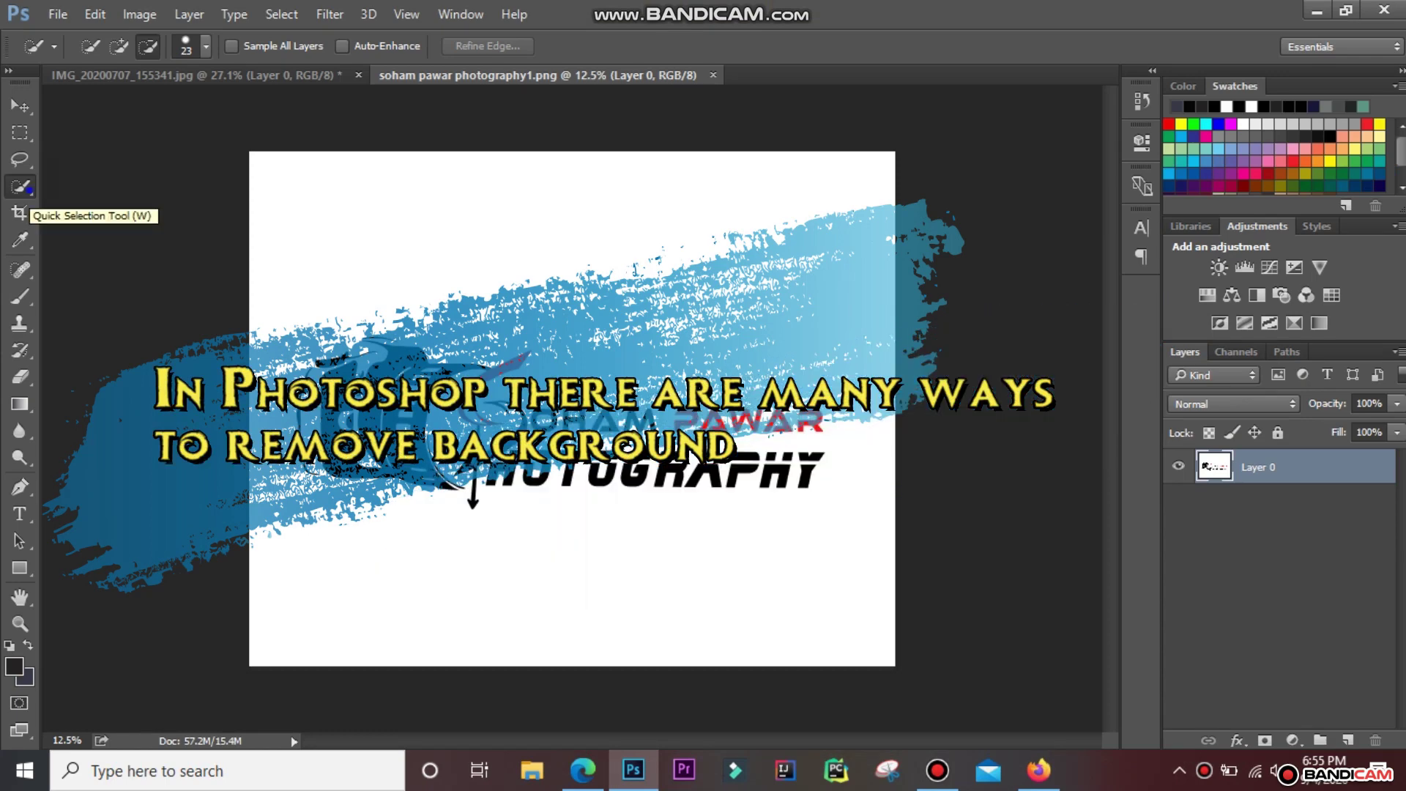
Browse the Quick Selection, Eraser and Pen tool variants, settling on the Pen Tool
right_click(21, 186)
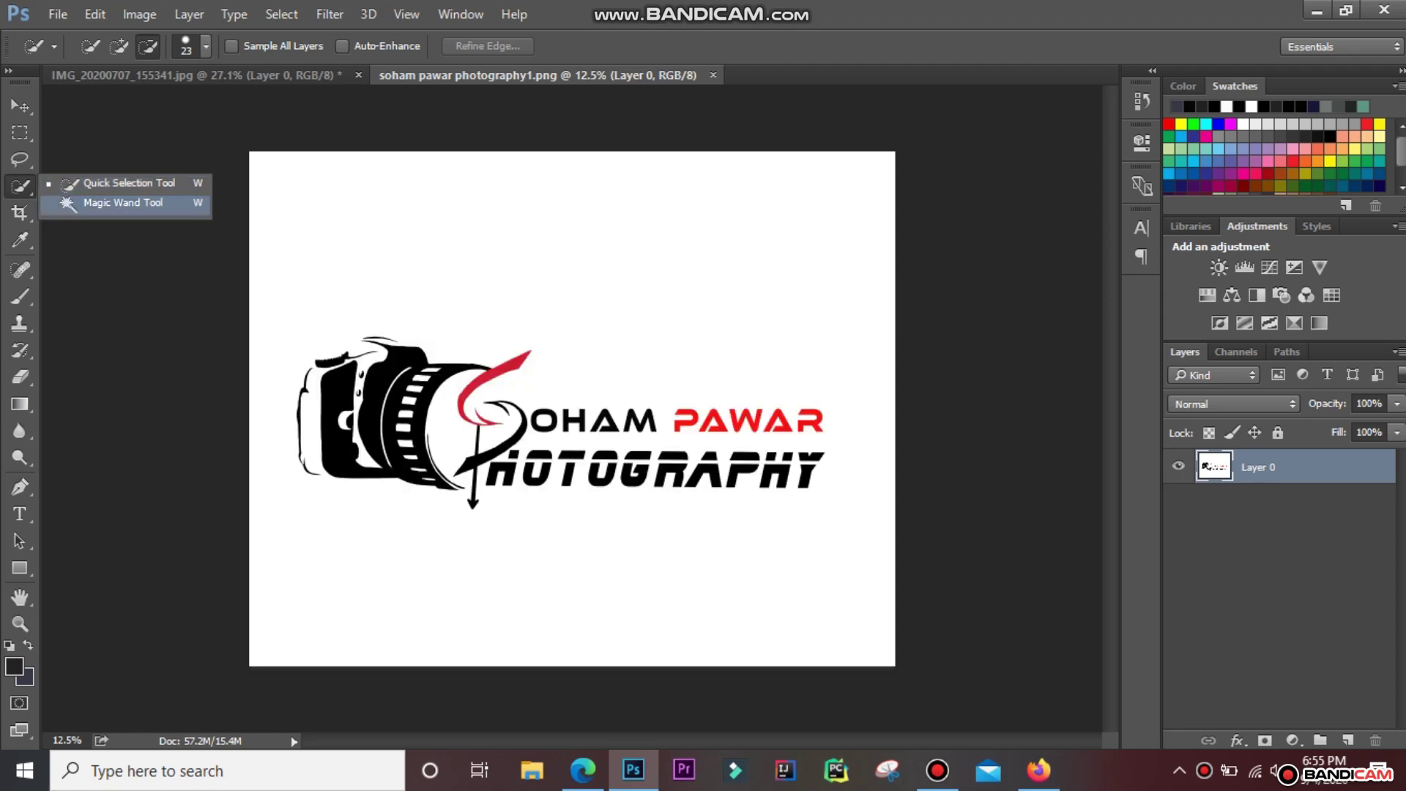
click(20, 378)
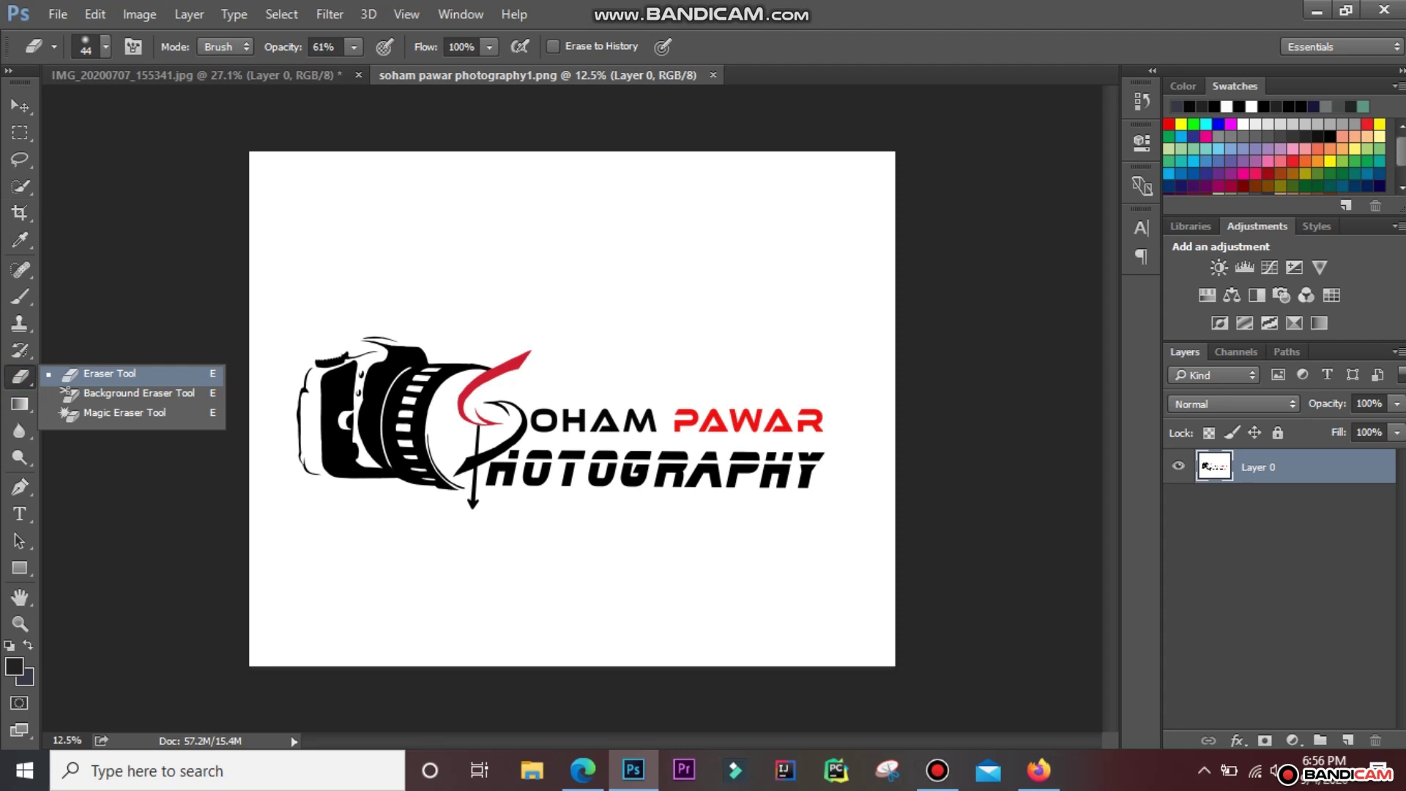
key(p)
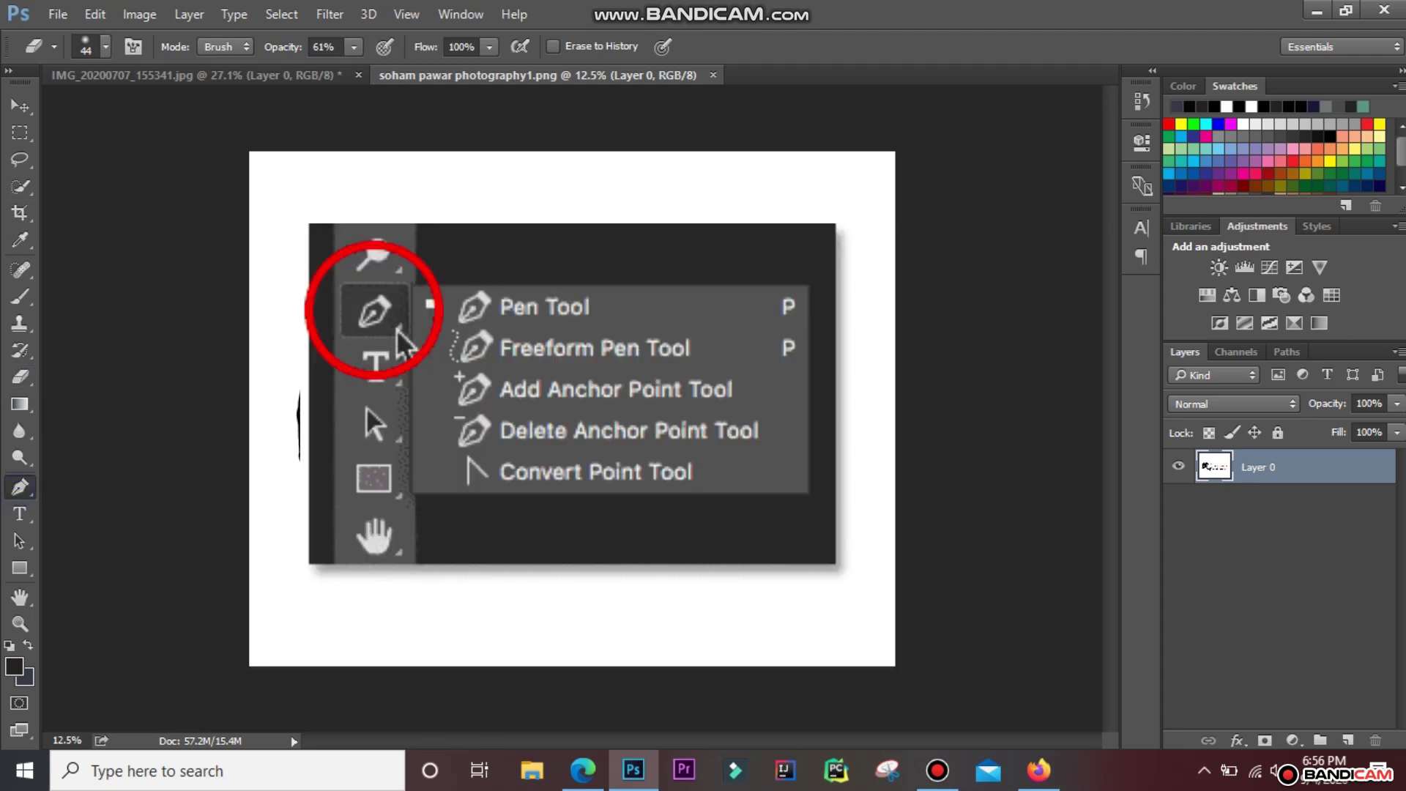
right_click(19, 487)
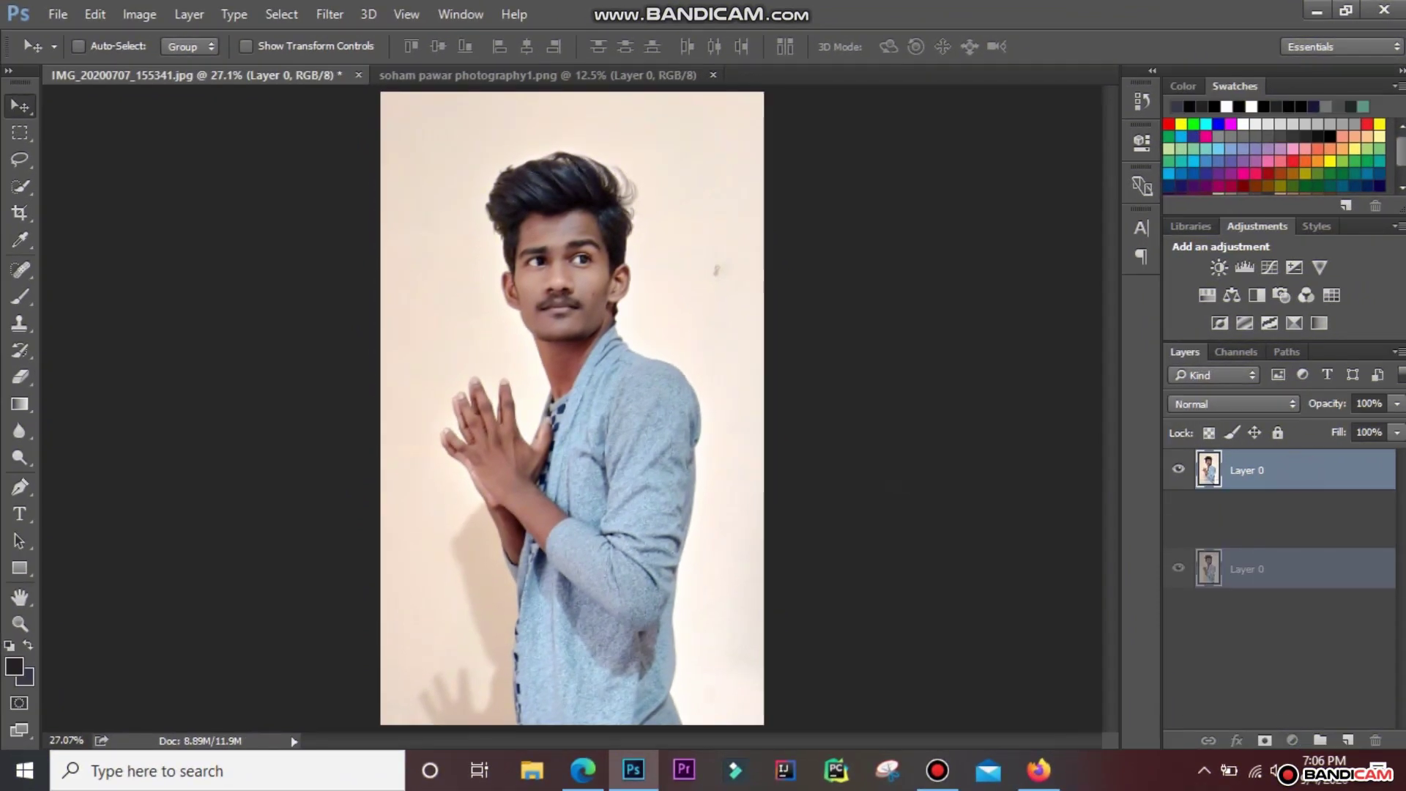
Duplicate Layer 0 as Layer 0 copy and lock the original Layer 0
drag(1298, 471, 1348, 740)
click(1298, 496)
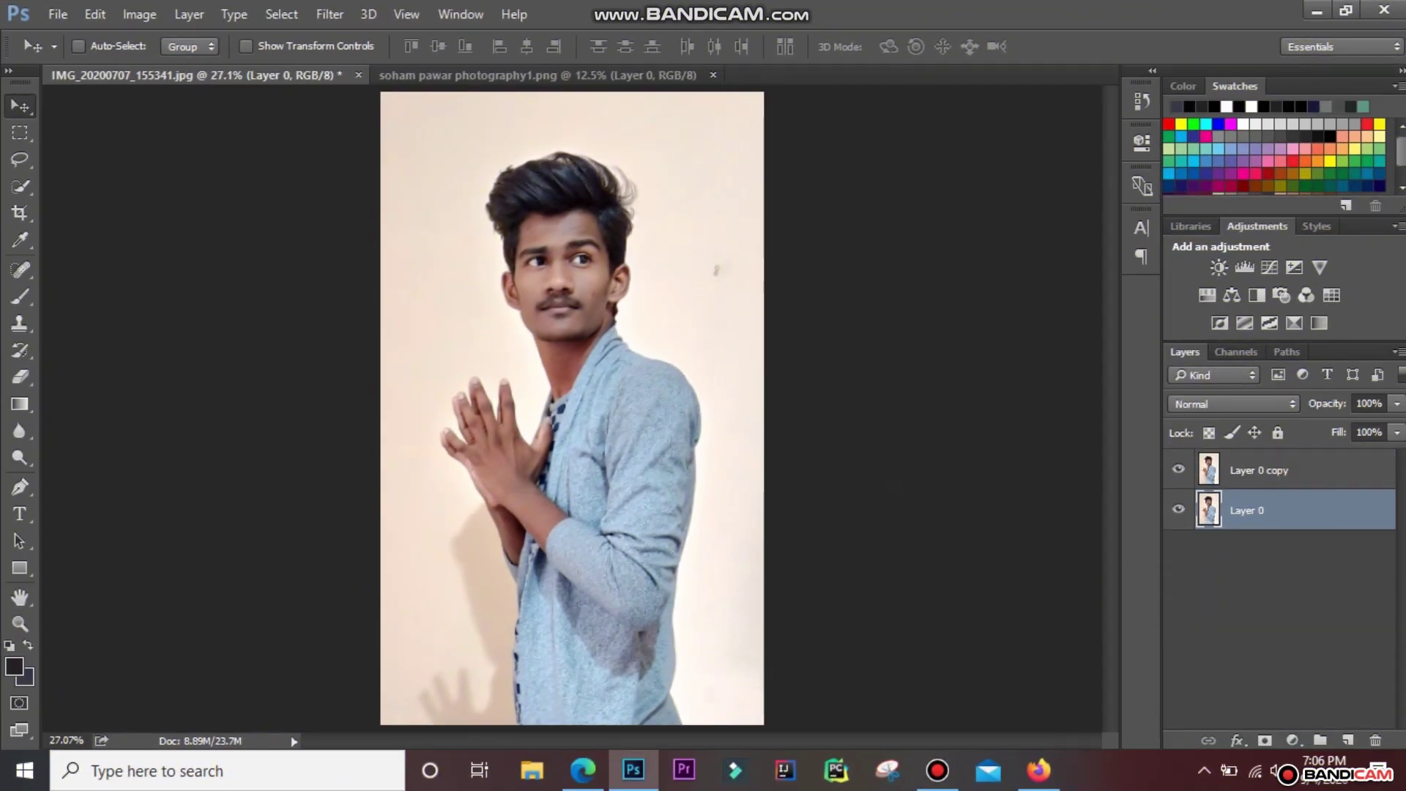
click(1278, 433)
click(1267, 466)
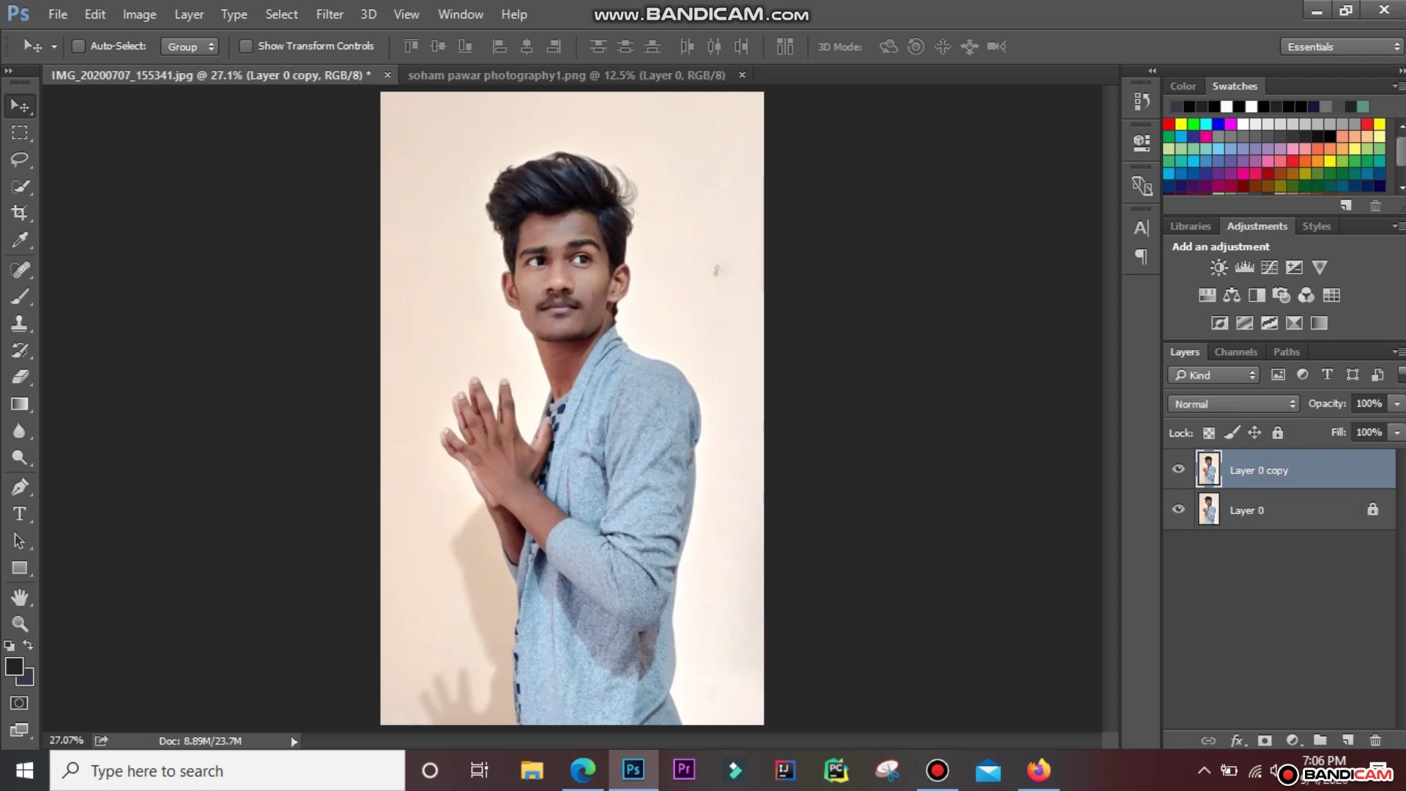
Zoom in on the man's face and set the Quick Selection Tool to Add mode
click(19, 185)
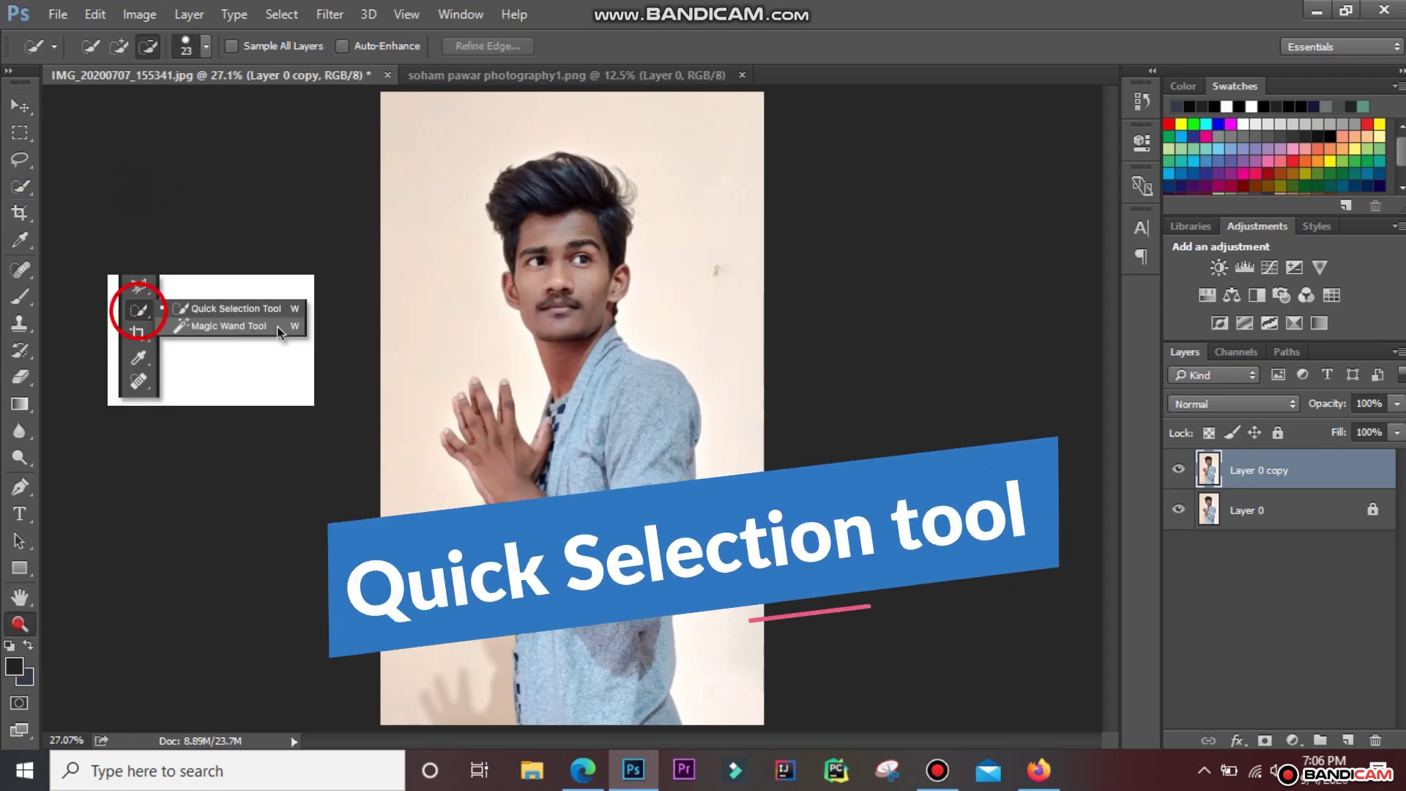
click(20, 623)
click(531, 271)
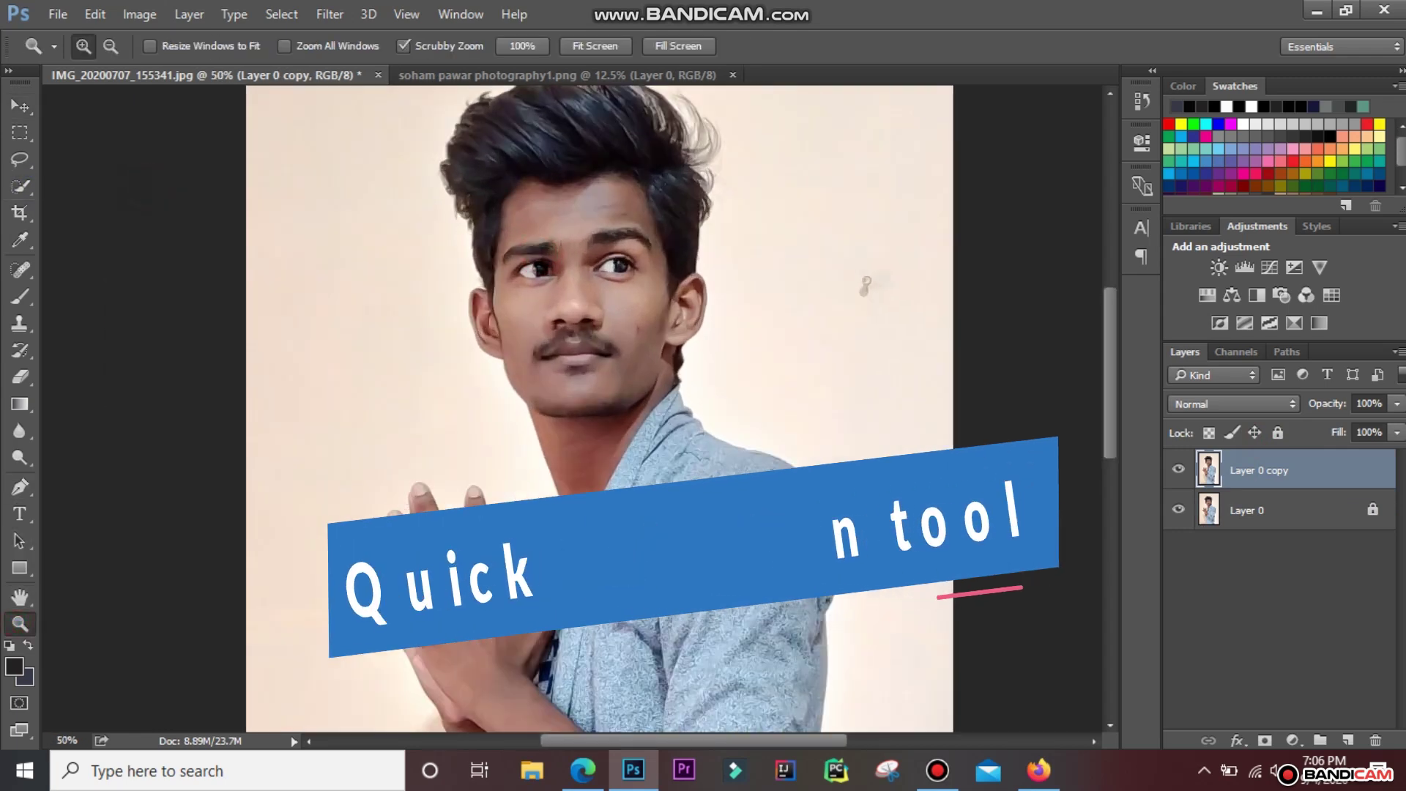
click(20, 185)
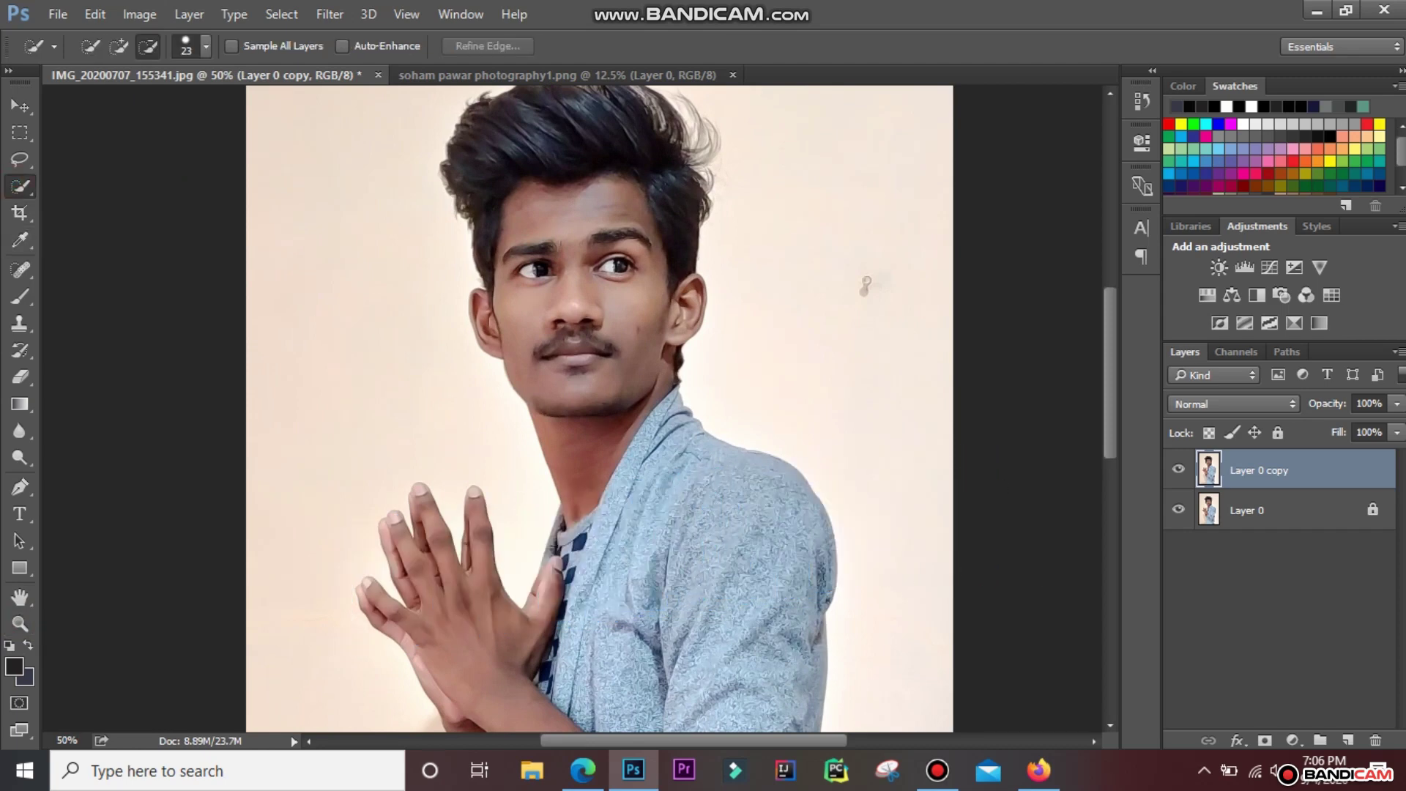
scroll(600, 408, up, 3)
click(119, 47)
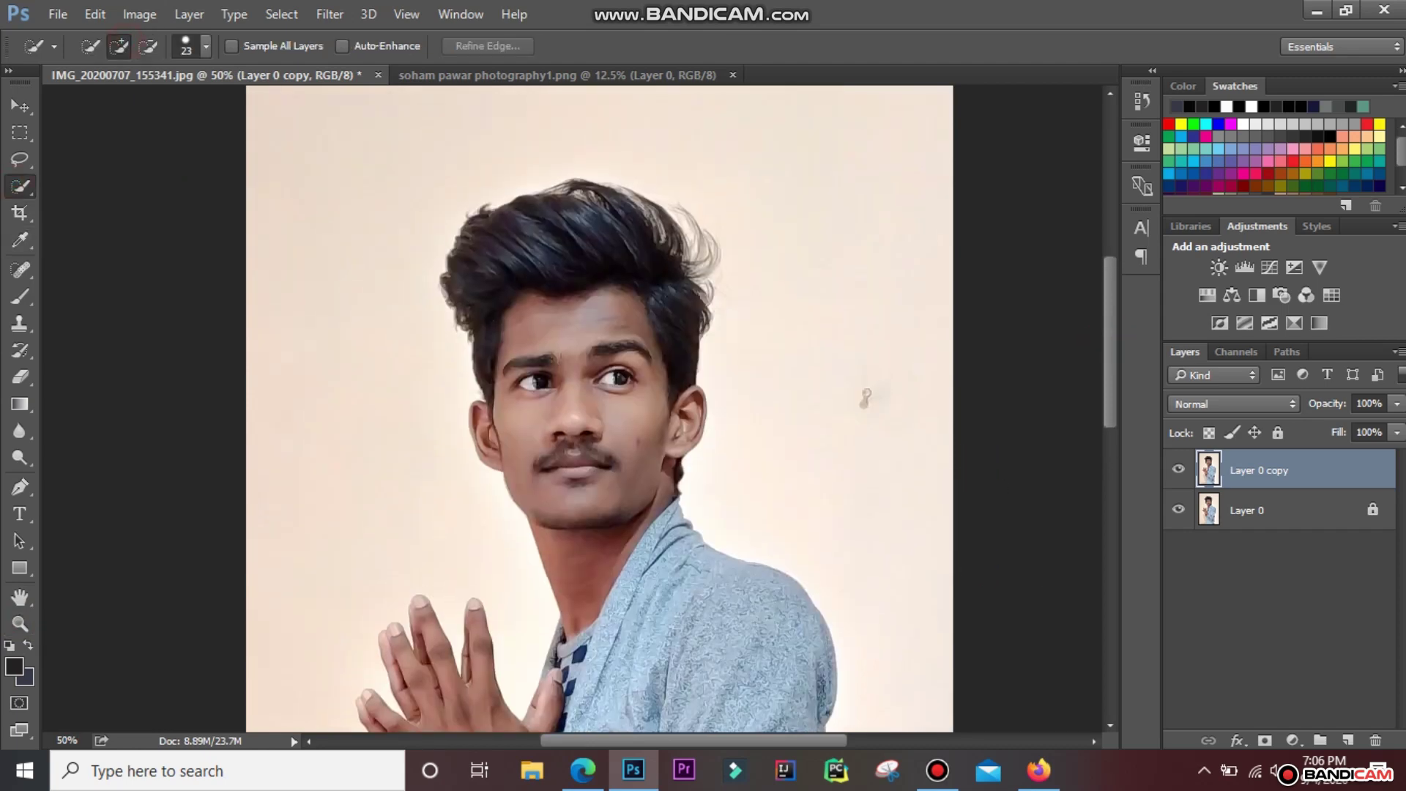
click(205, 47)
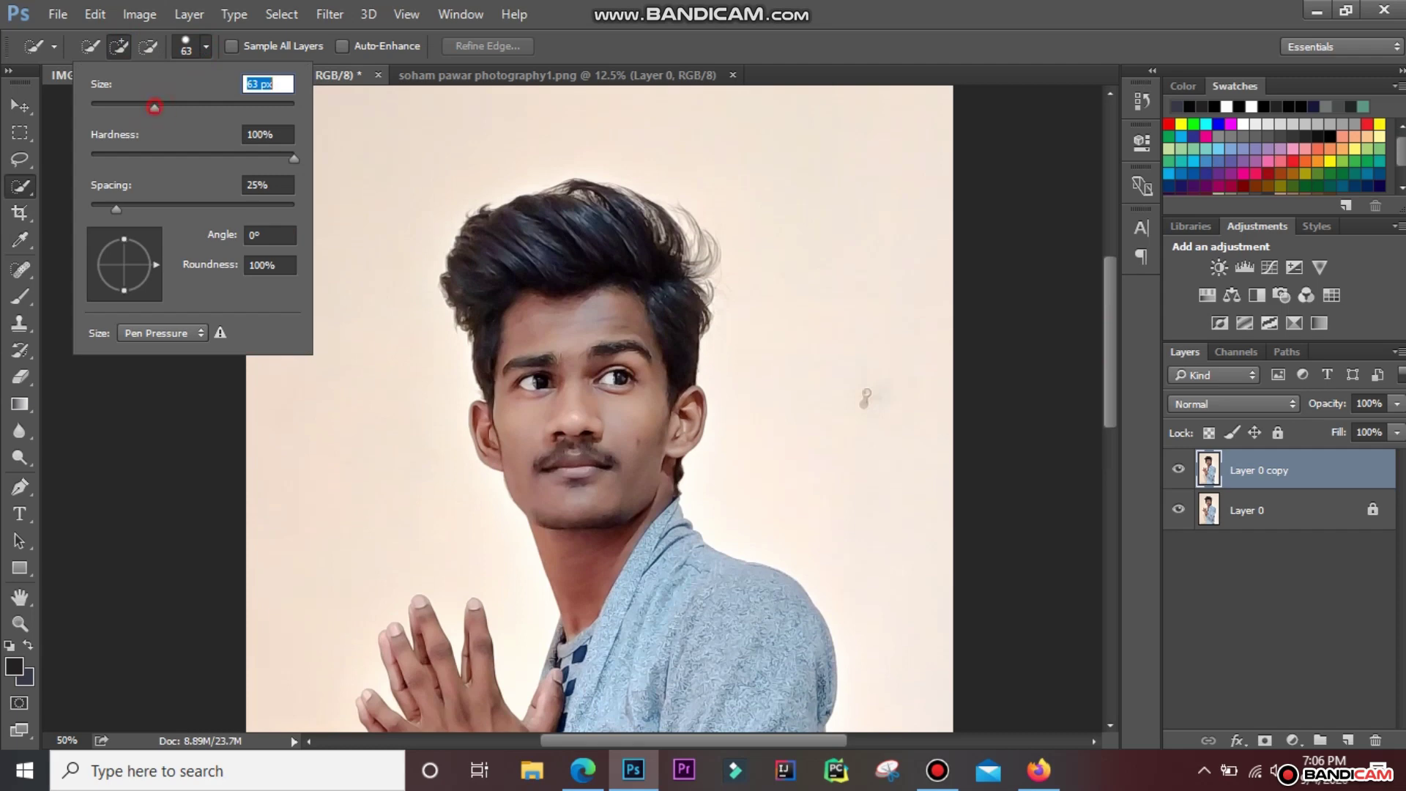
Paint a 63 px quick selection over the man's hair, face, neck and collar
key(Return)
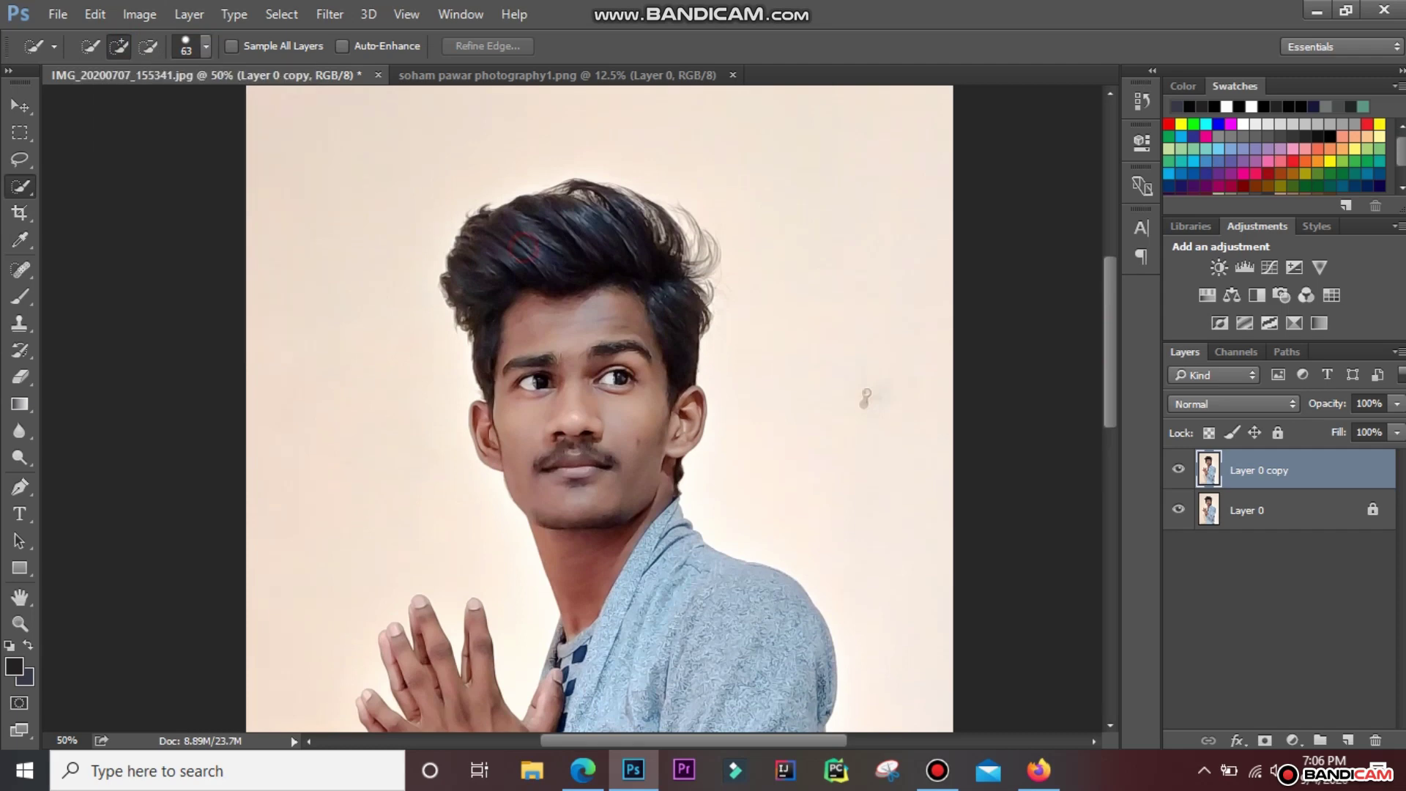
mouse_move(523, 249)
mouse_down()
mouse_move(473, 219)
mouse_move(644, 219)
mouse_move(692, 315)
mouse_move(685, 439)
mouse_up()
mouse_move(578, 410)
mouse_down()
mouse_move(645, 527)
mouse_move(659, 645)
mouse_move(769, 622)
mouse_up()
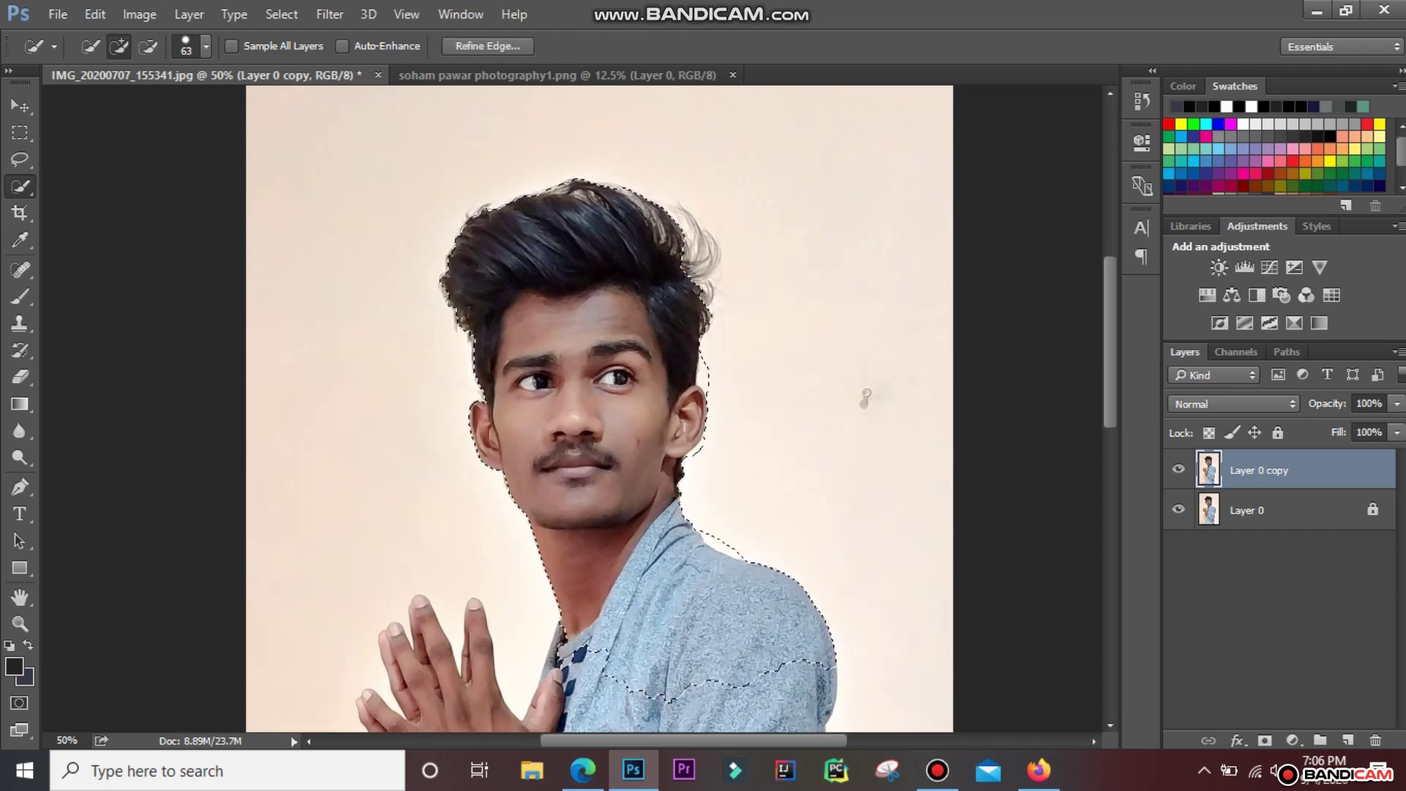
scroll(601, 411, down, 3)
scroll(601, 410, down, 1)
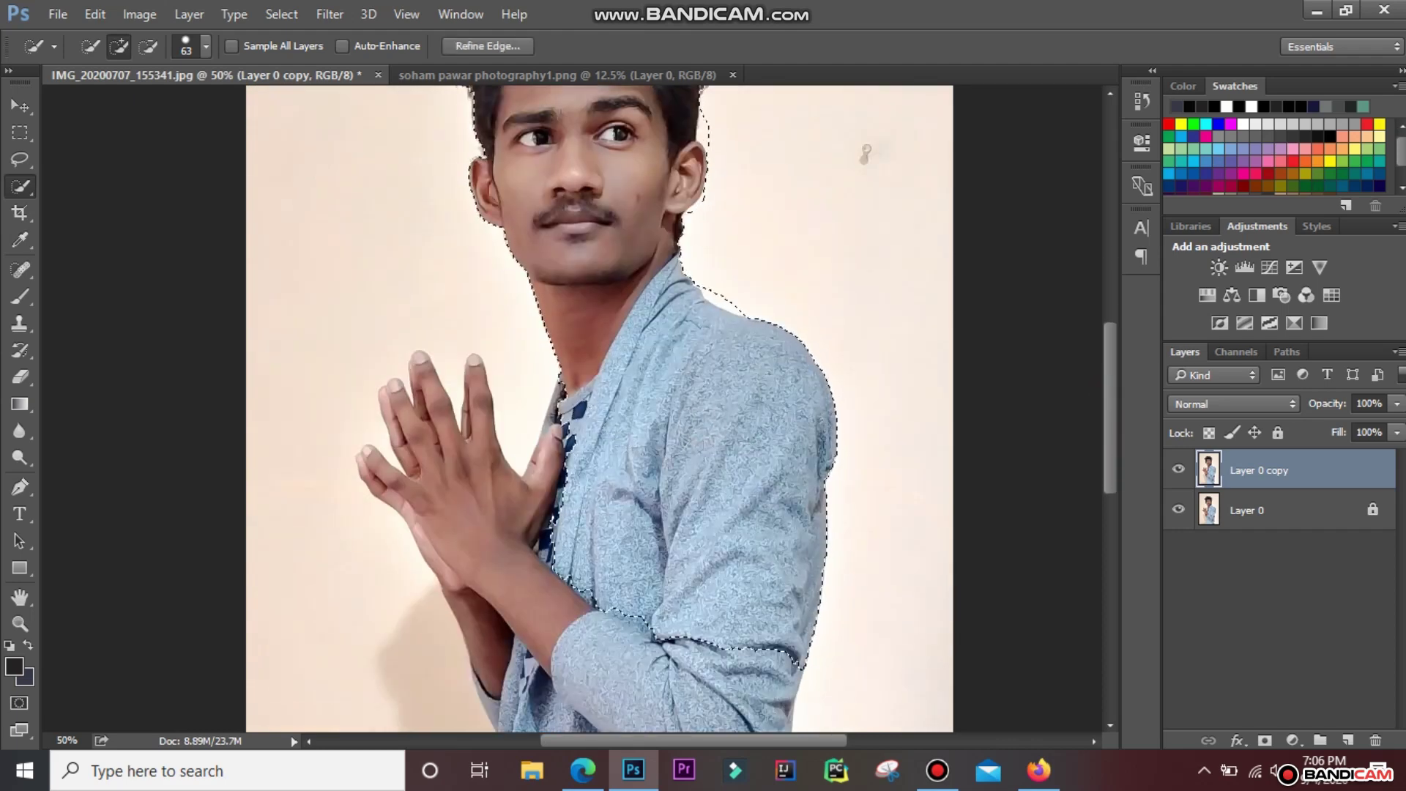
drag(732, 513, 622, 644)
Fit the photo on screen and add the clasped hands and lower torso to the selection
key(z)
right_click(475, 459)
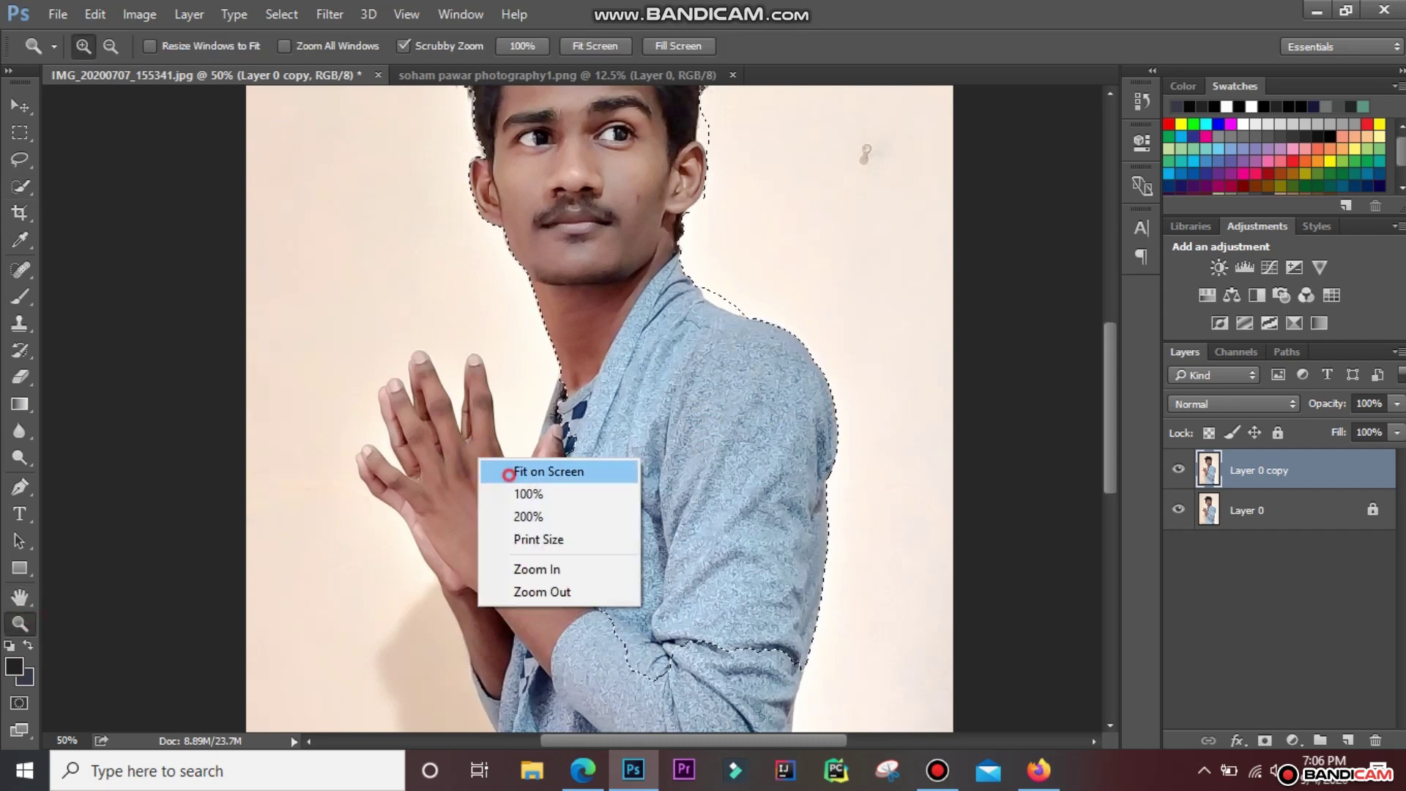
click(546, 470)
key(w)
drag(476, 410, 586, 688)
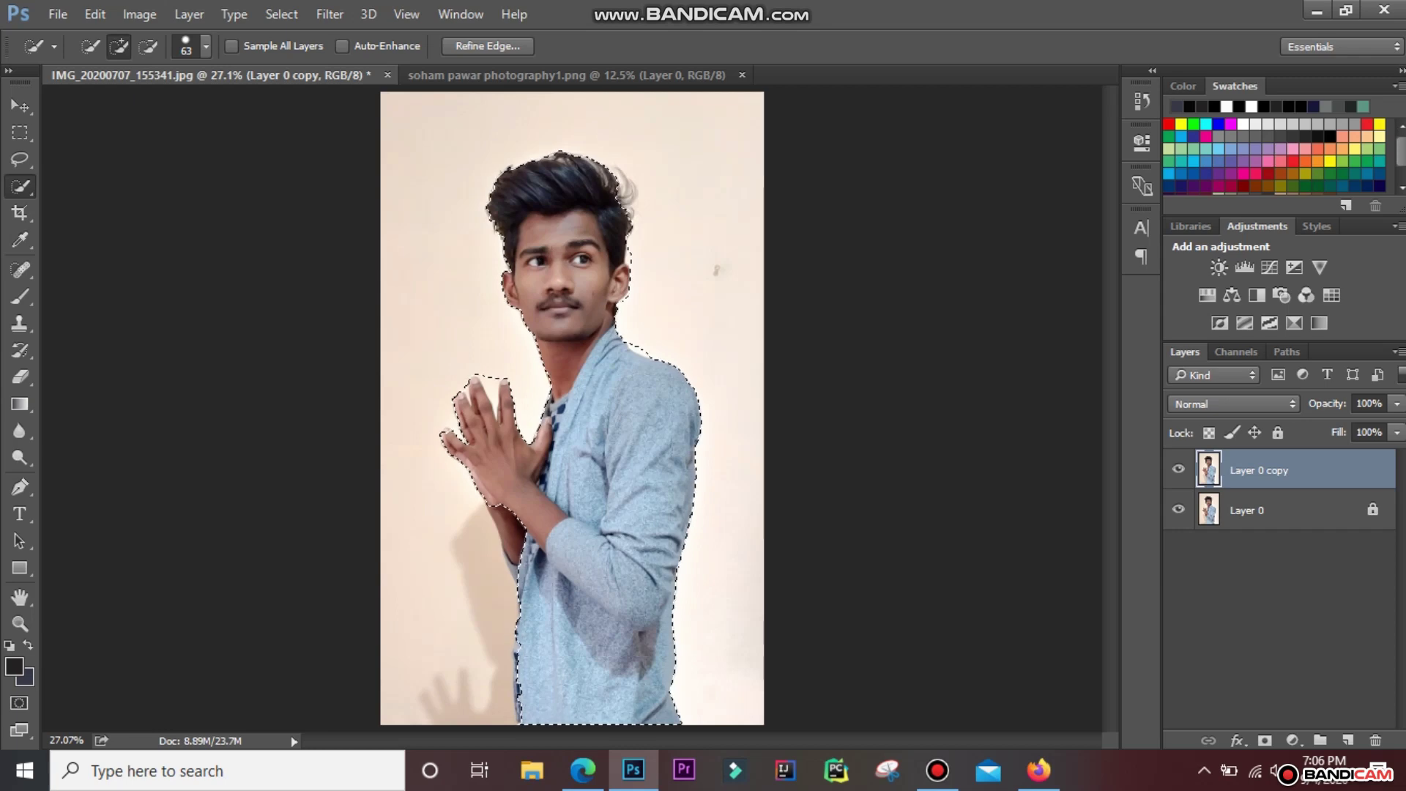
key(alt)
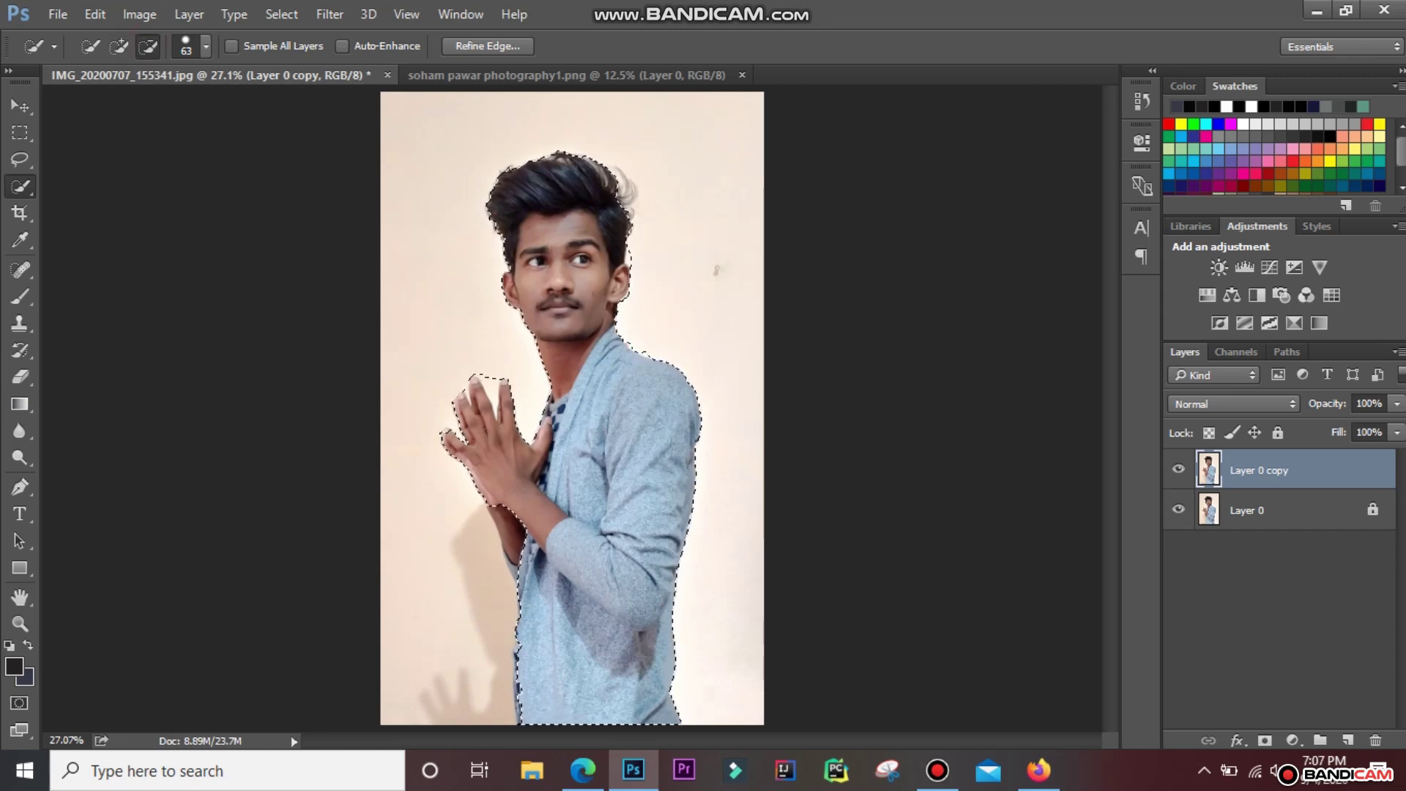
Zoom in on the clasped hands and set the quick selection brush to 31 px
key(z)
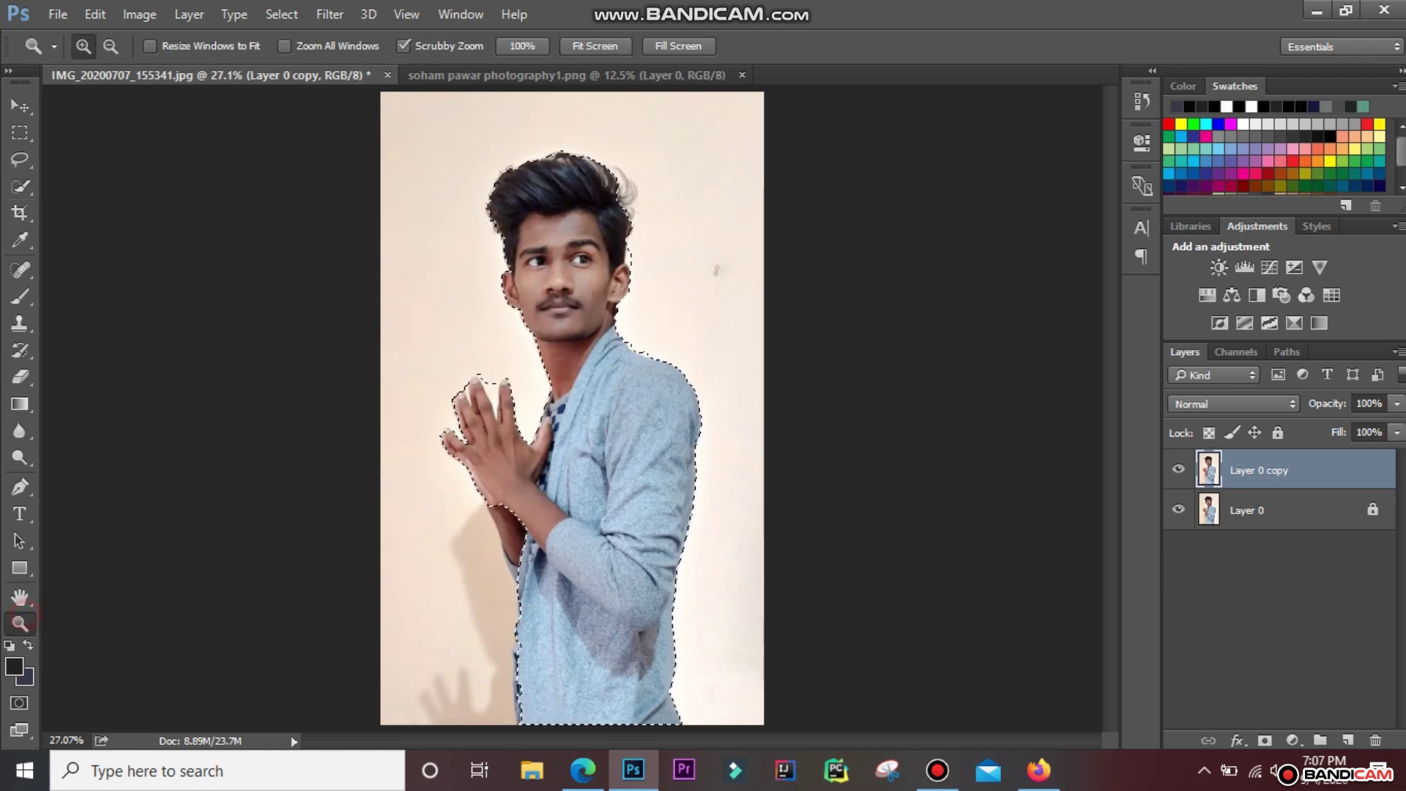
click(463, 425)
click(463, 425)
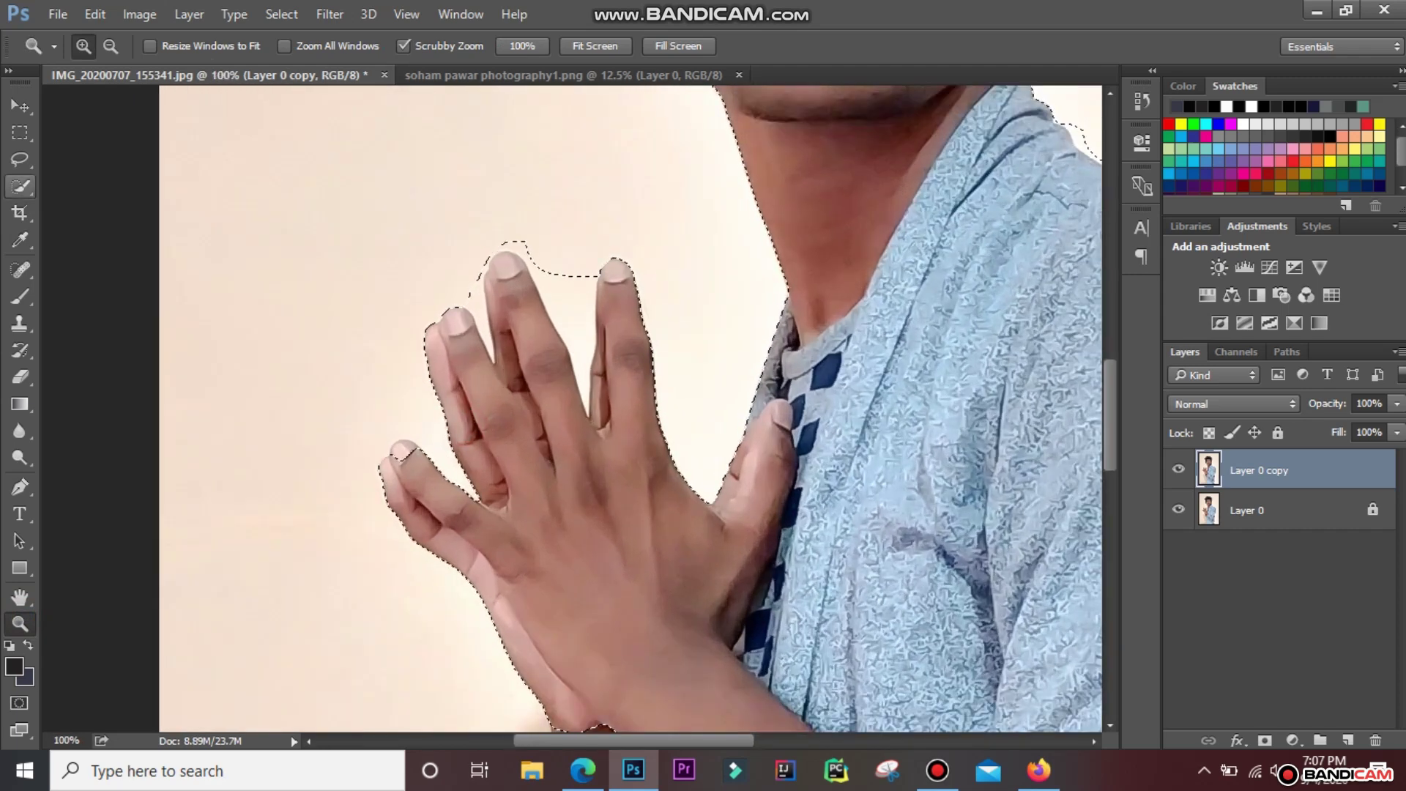
click(20, 186)
click(206, 46)
text(31)
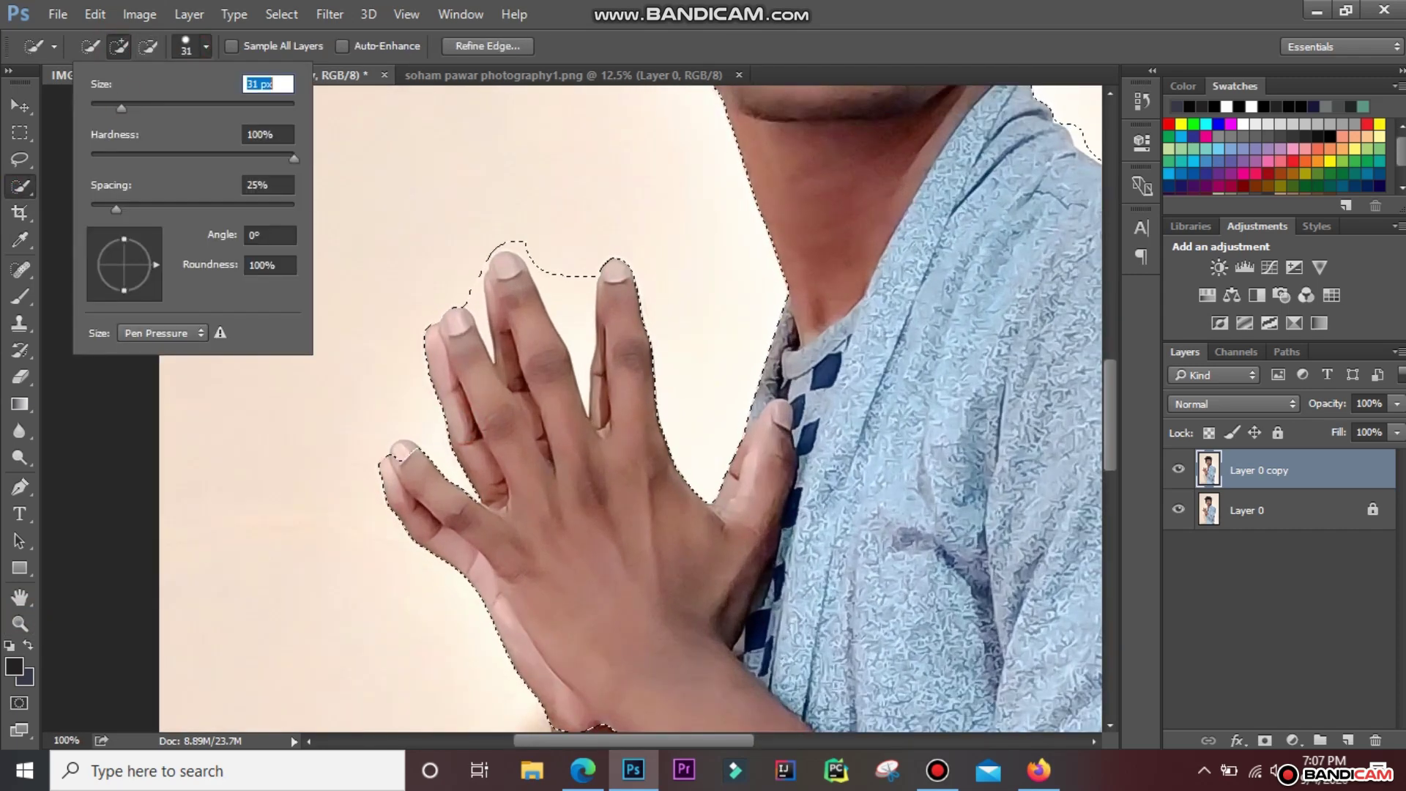
key(Return)
At 200%, subtract the wall between the fingers and the stray loop with a 14 px brush
key(z)
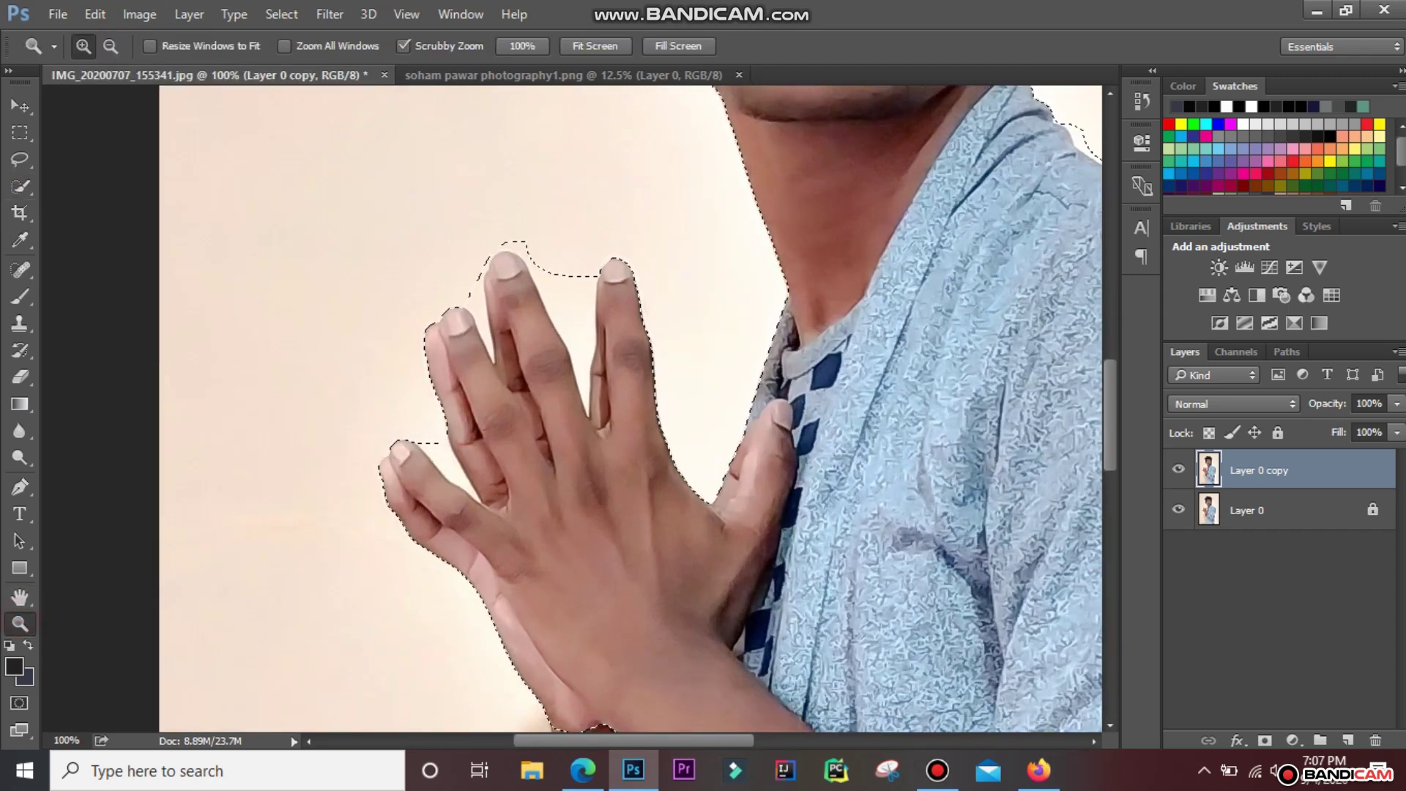
click(517, 476)
key(w)
click(148, 45)
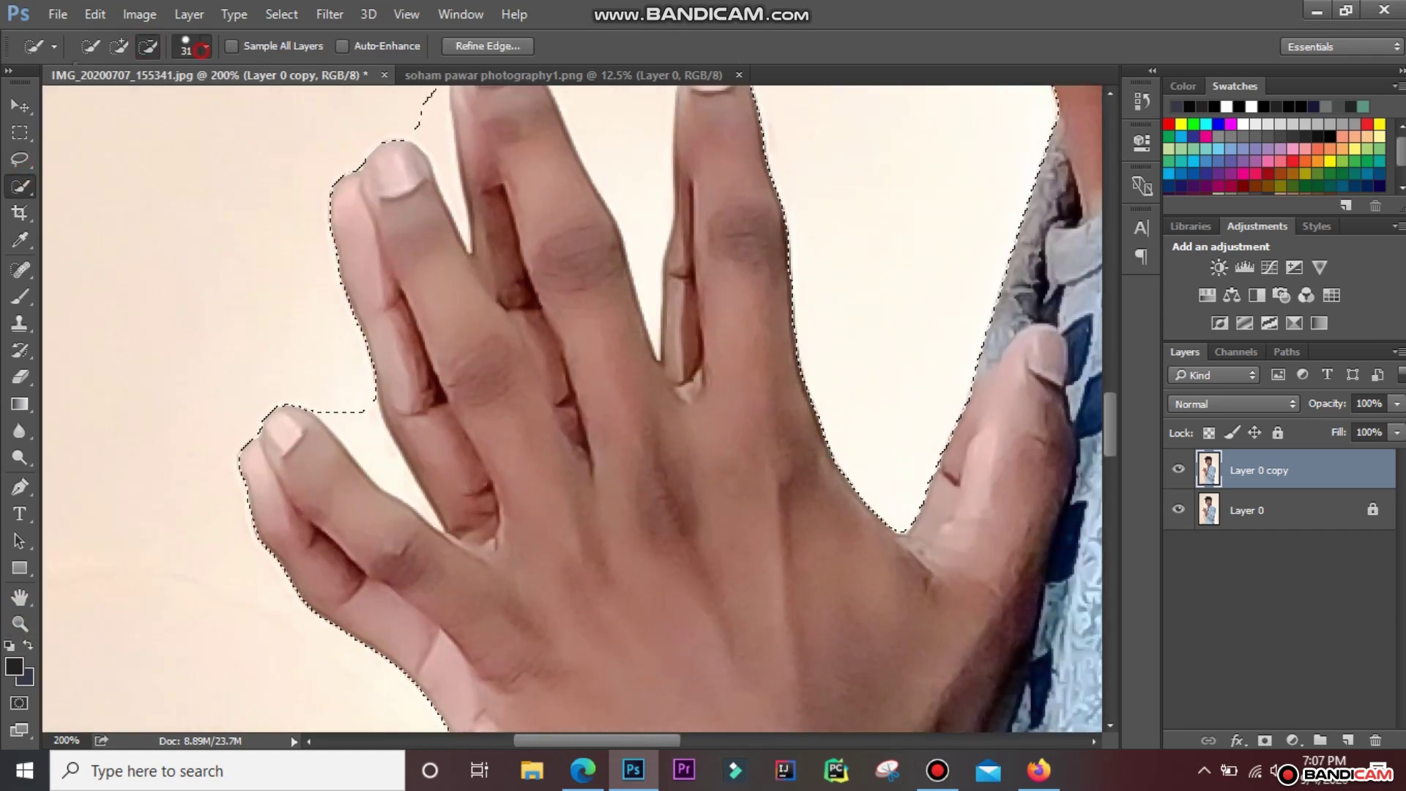
click(206, 45)
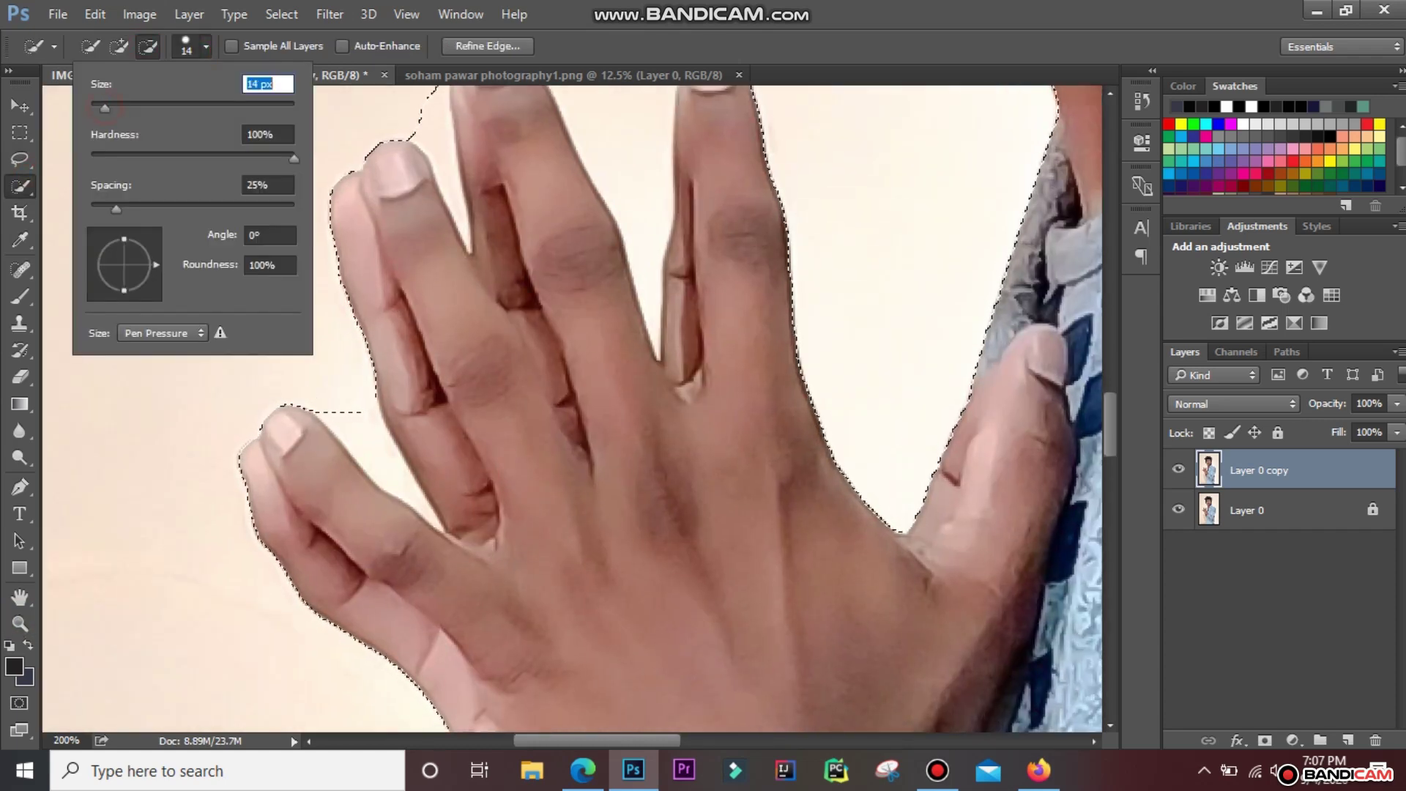
text(14)
key(Return)
click(385, 432)
click(359, 440)
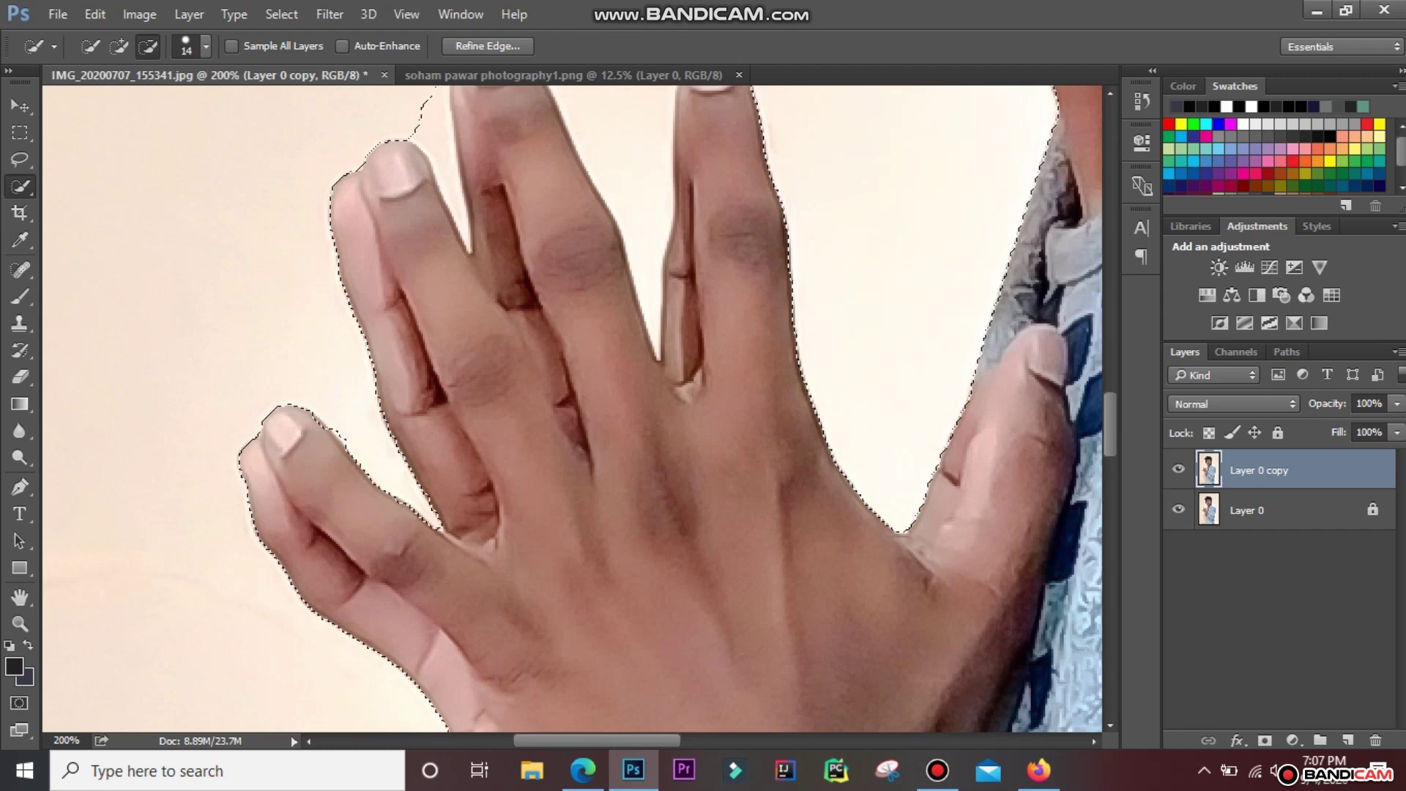
scroll(571, 410, up, 3)
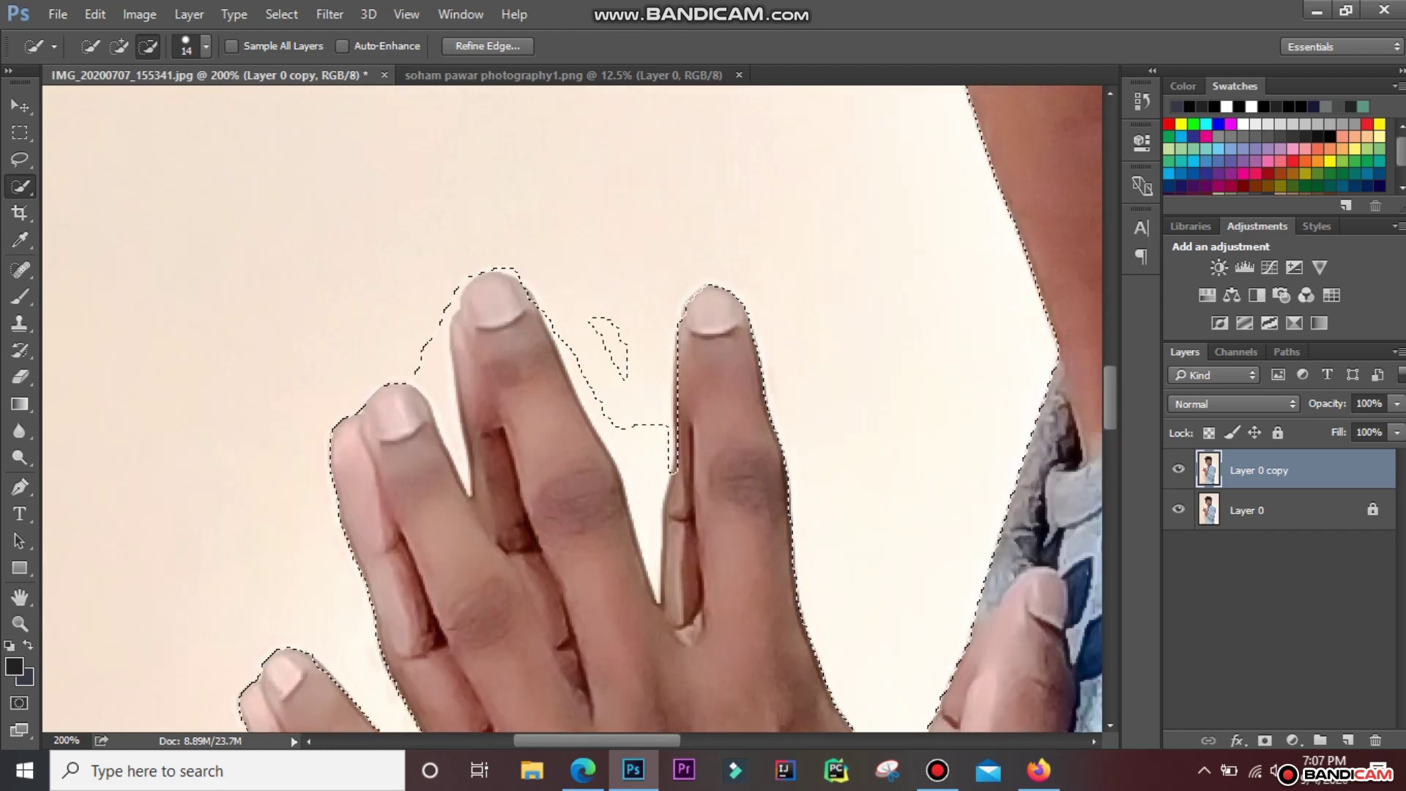
click(622, 380)
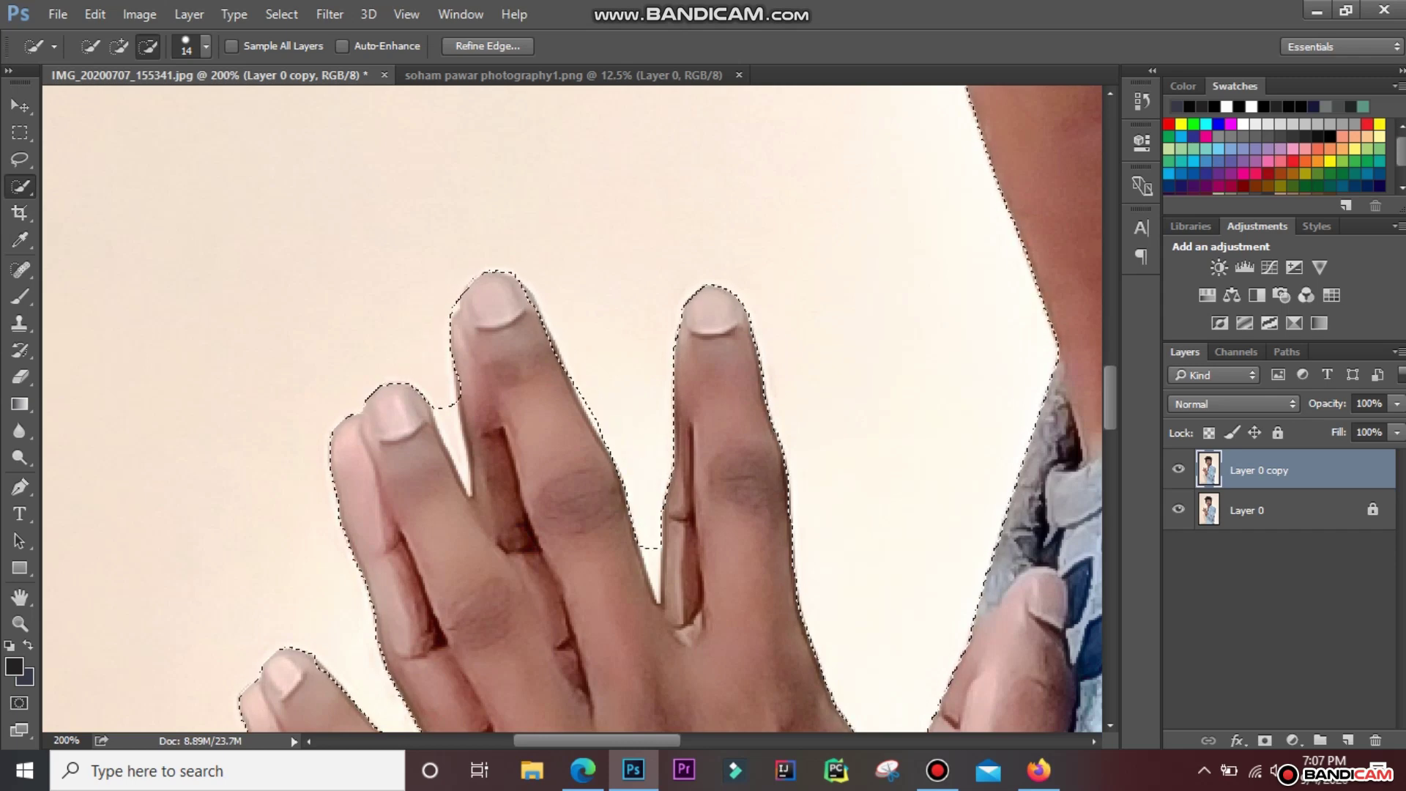
Trim the selection edge between the left fingers with a 5 px subtract brush
click(206, 46)
text(5)
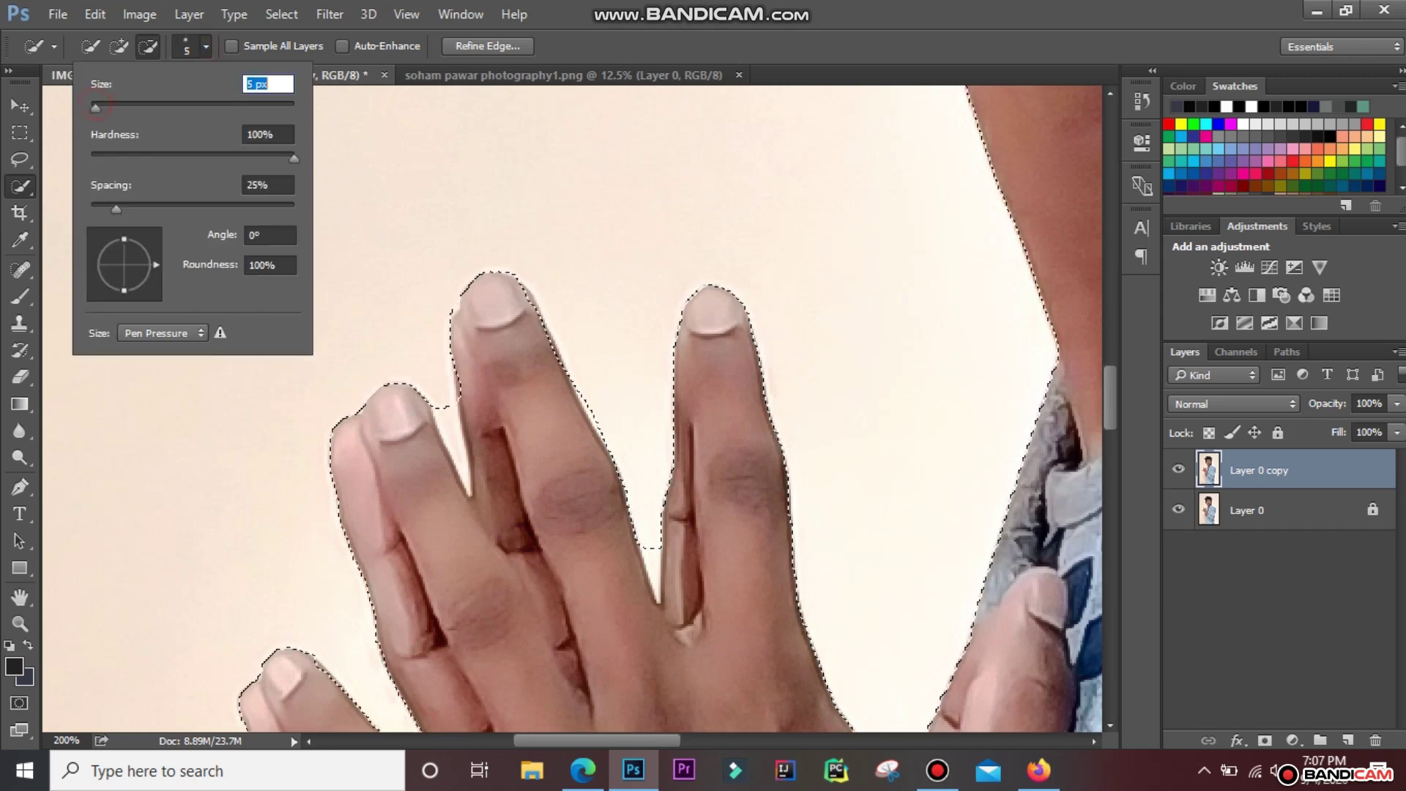
key(Return)
drag(458, 436, 440, 479)
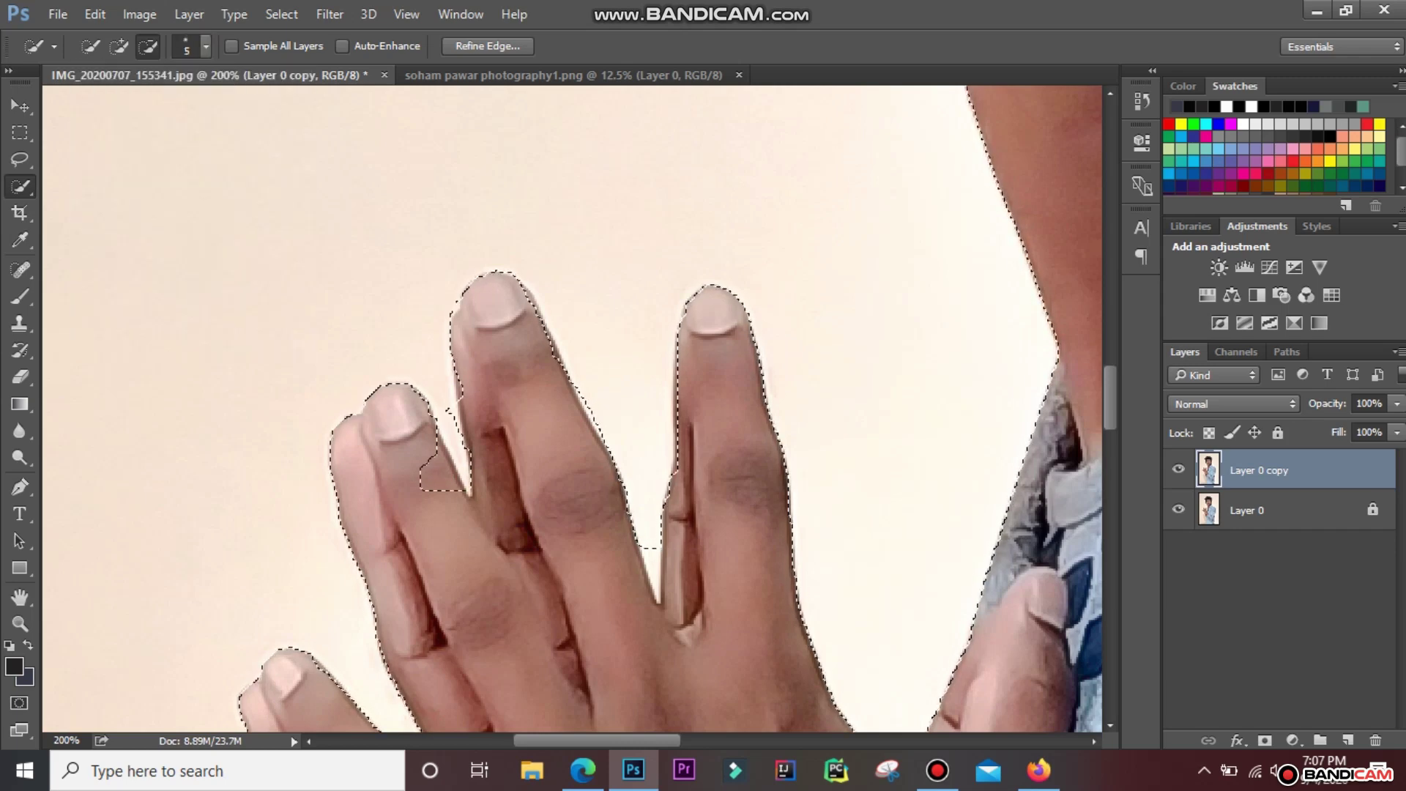
drag(462, 429, 440, 472)
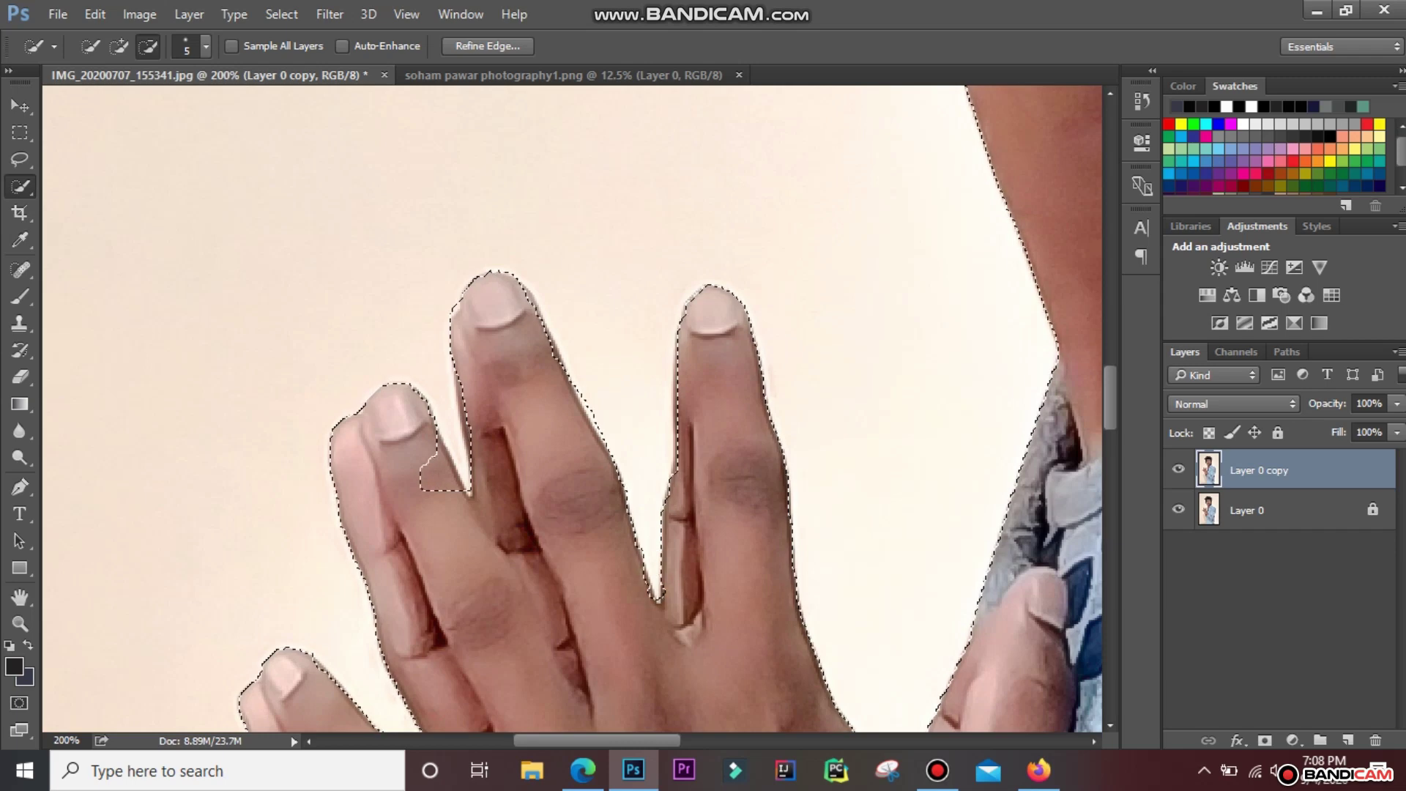
Fill the notch between the left fingers with a 10 px Add brush, then fit the photo on screen
click(119, 46)
click(205, 46)
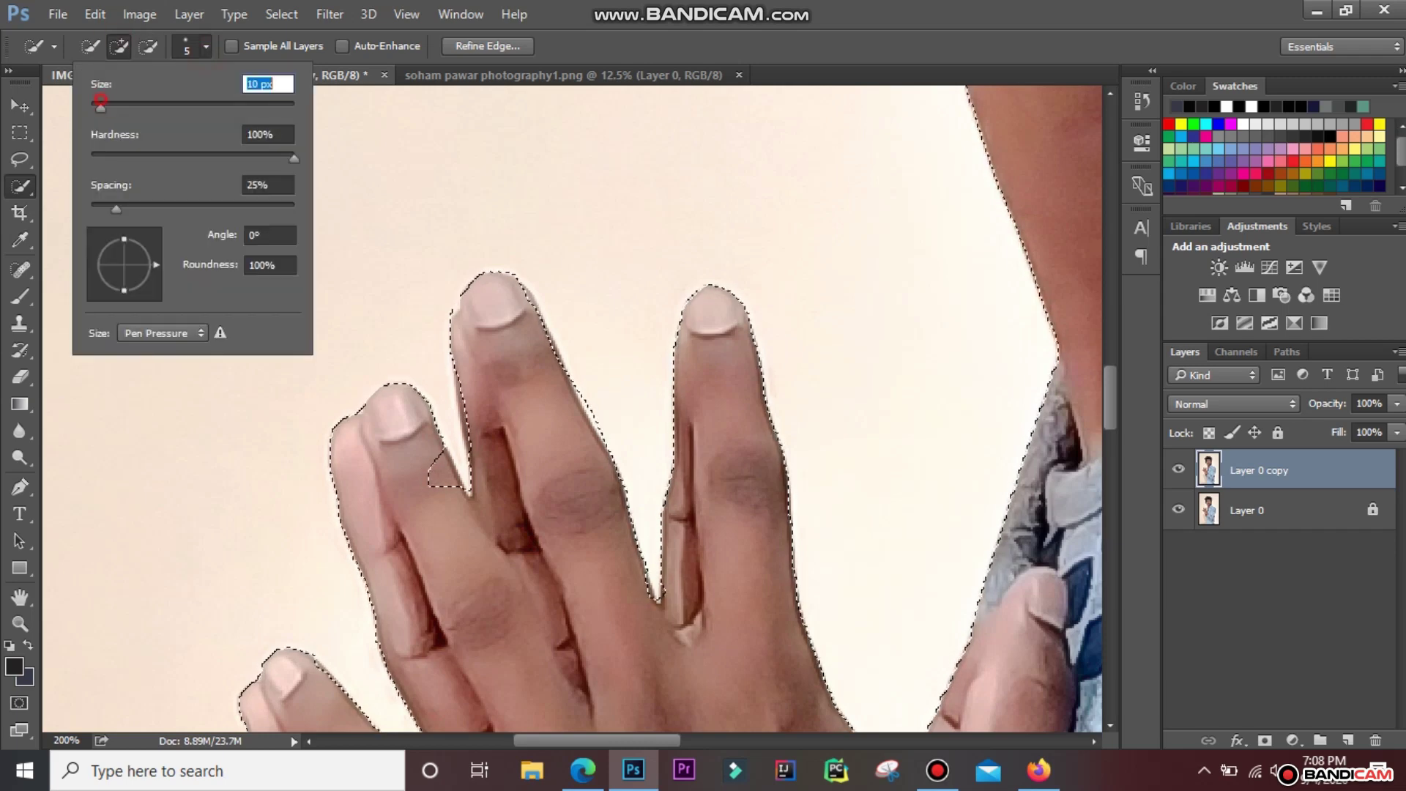
text(10)
key(Return)
drag(454, 439, 443, 476)
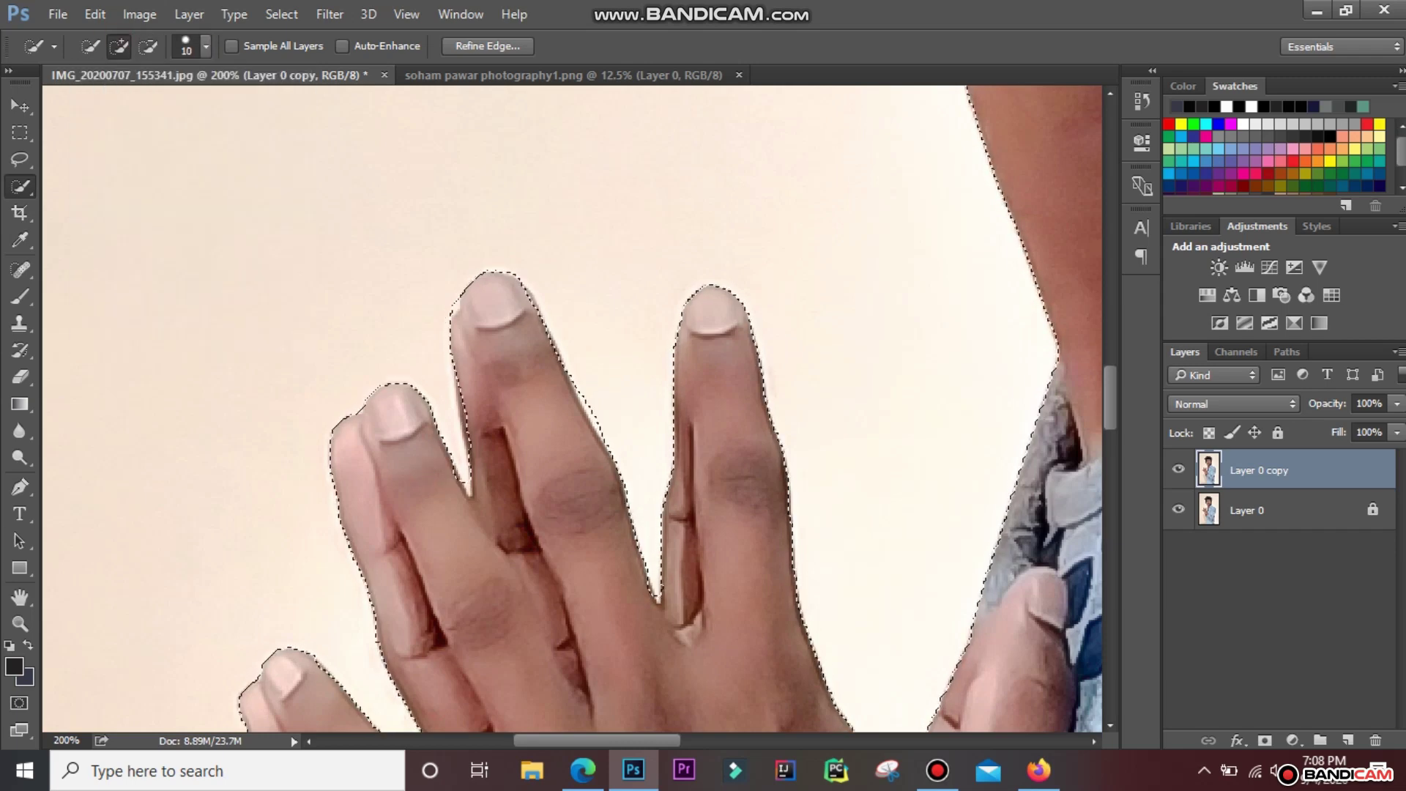
key(z)
key(ctrl+0)
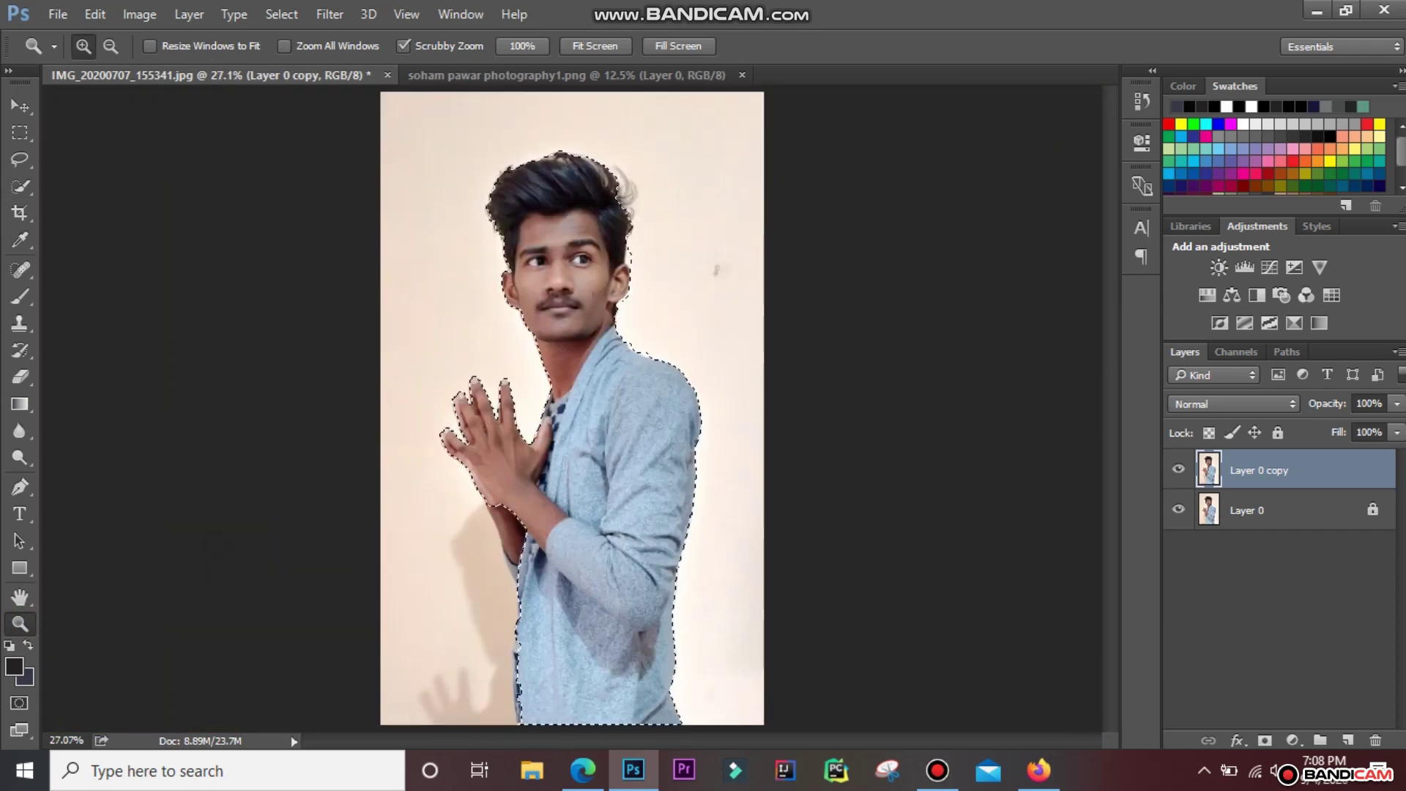
Copy the selected man to a trial Layer 1, preview it on transparency, then delete it
key(w)
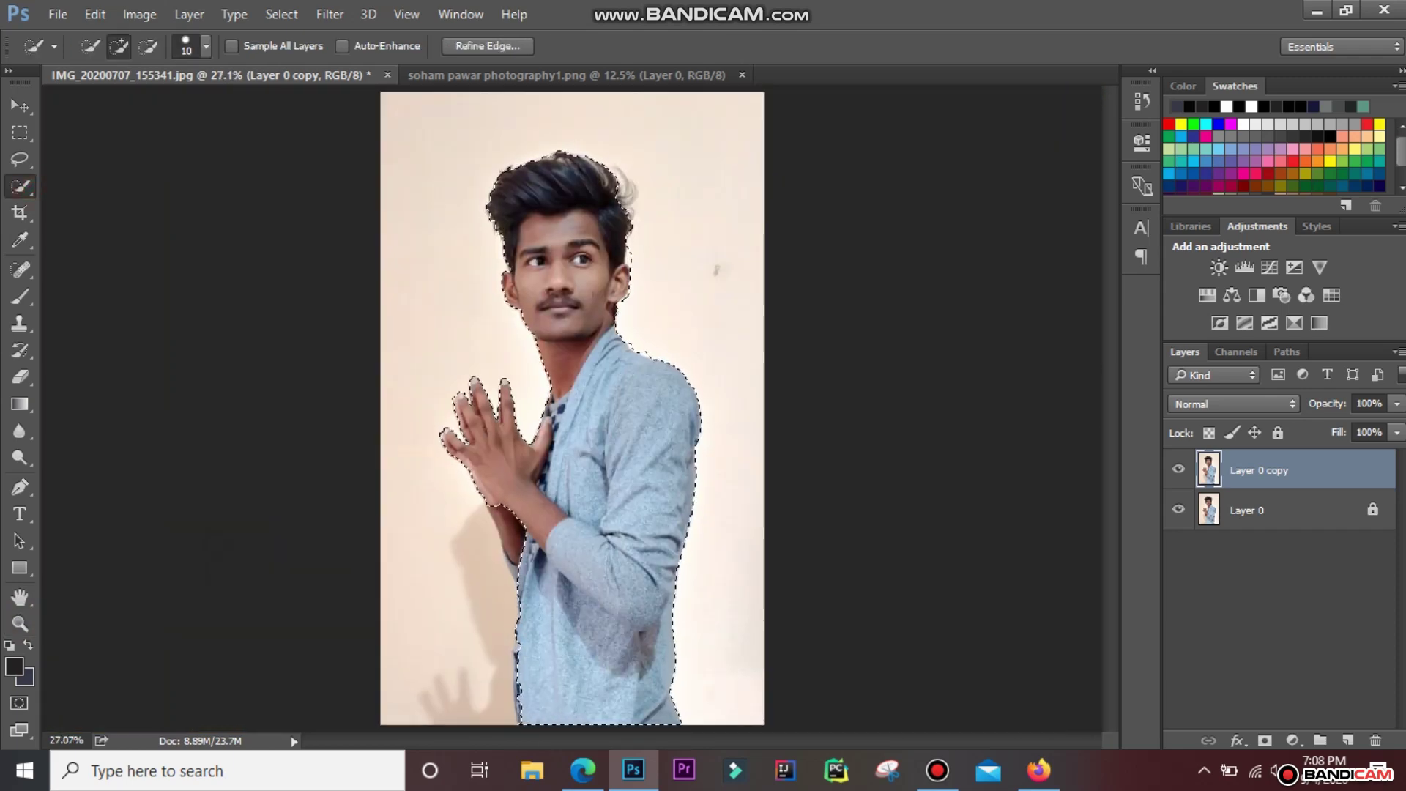
right_click(580, 170)
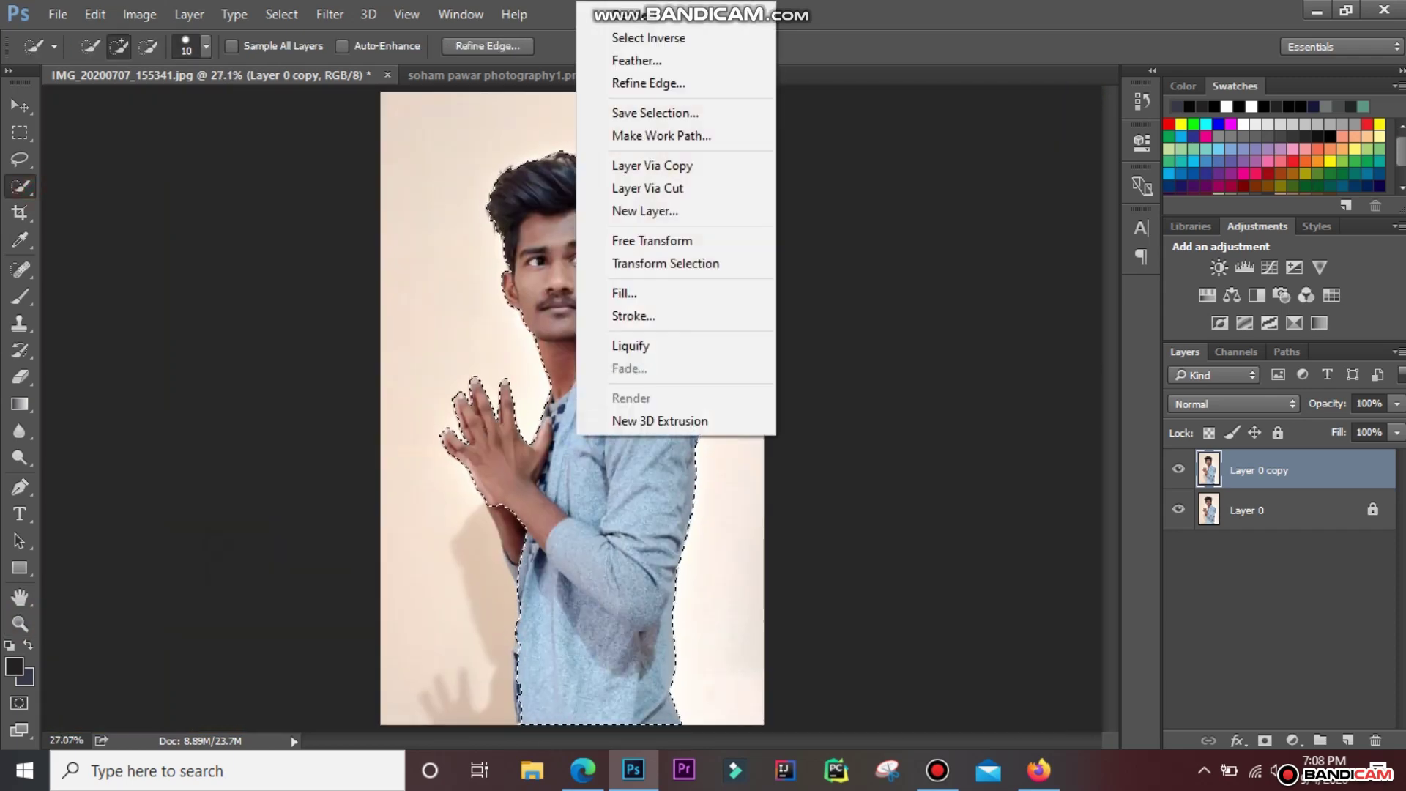
click(645, 167)
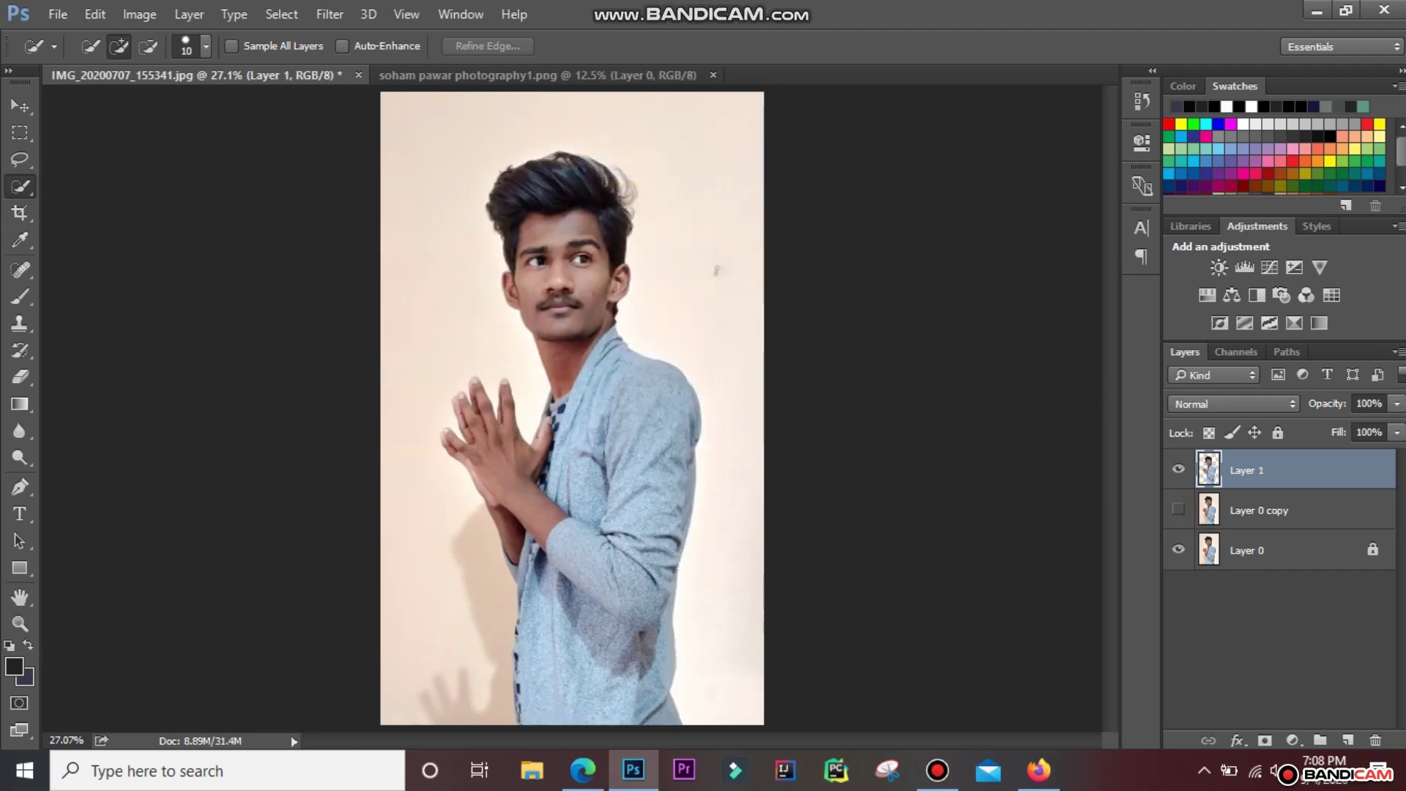
click(1179, 548)
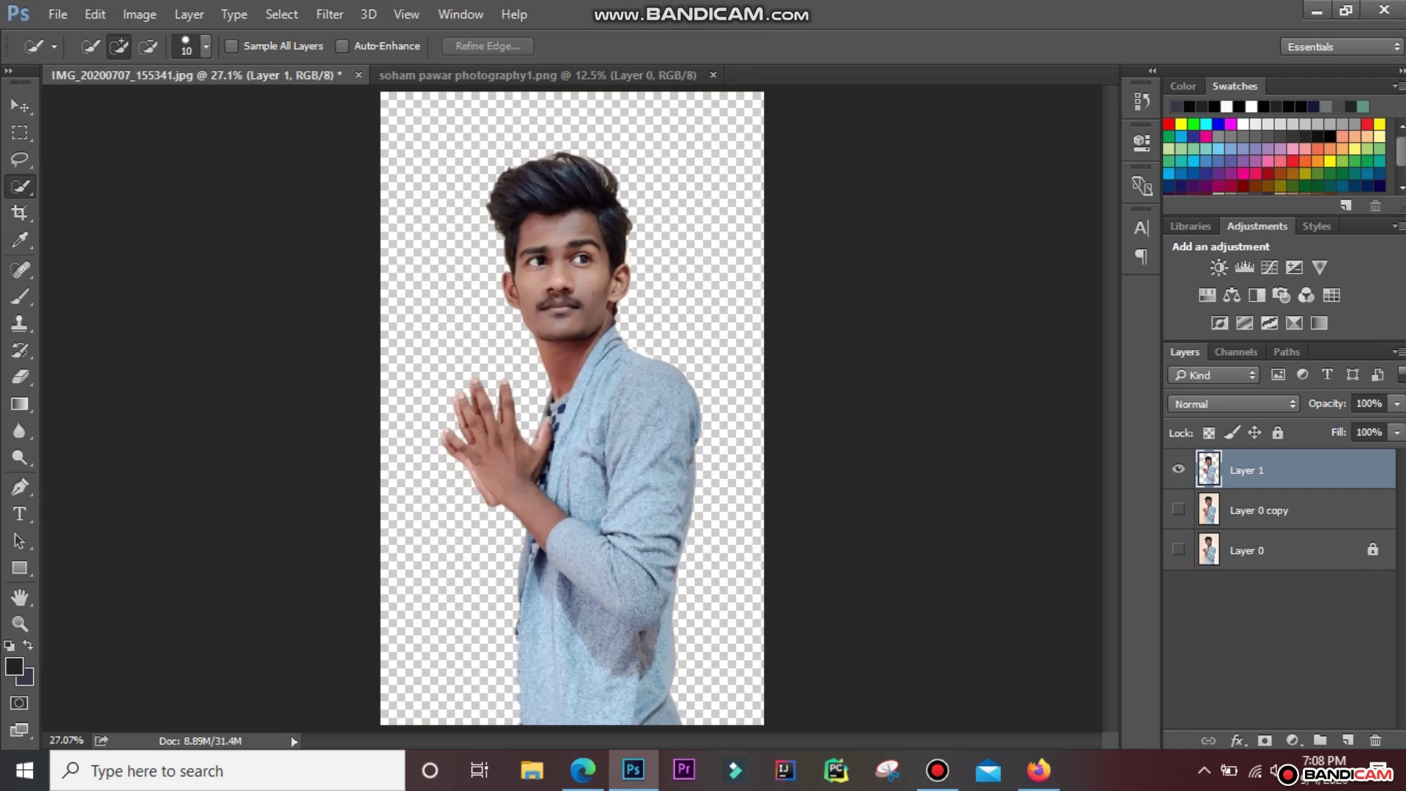
click(1179, 549)
click(1179, 510)
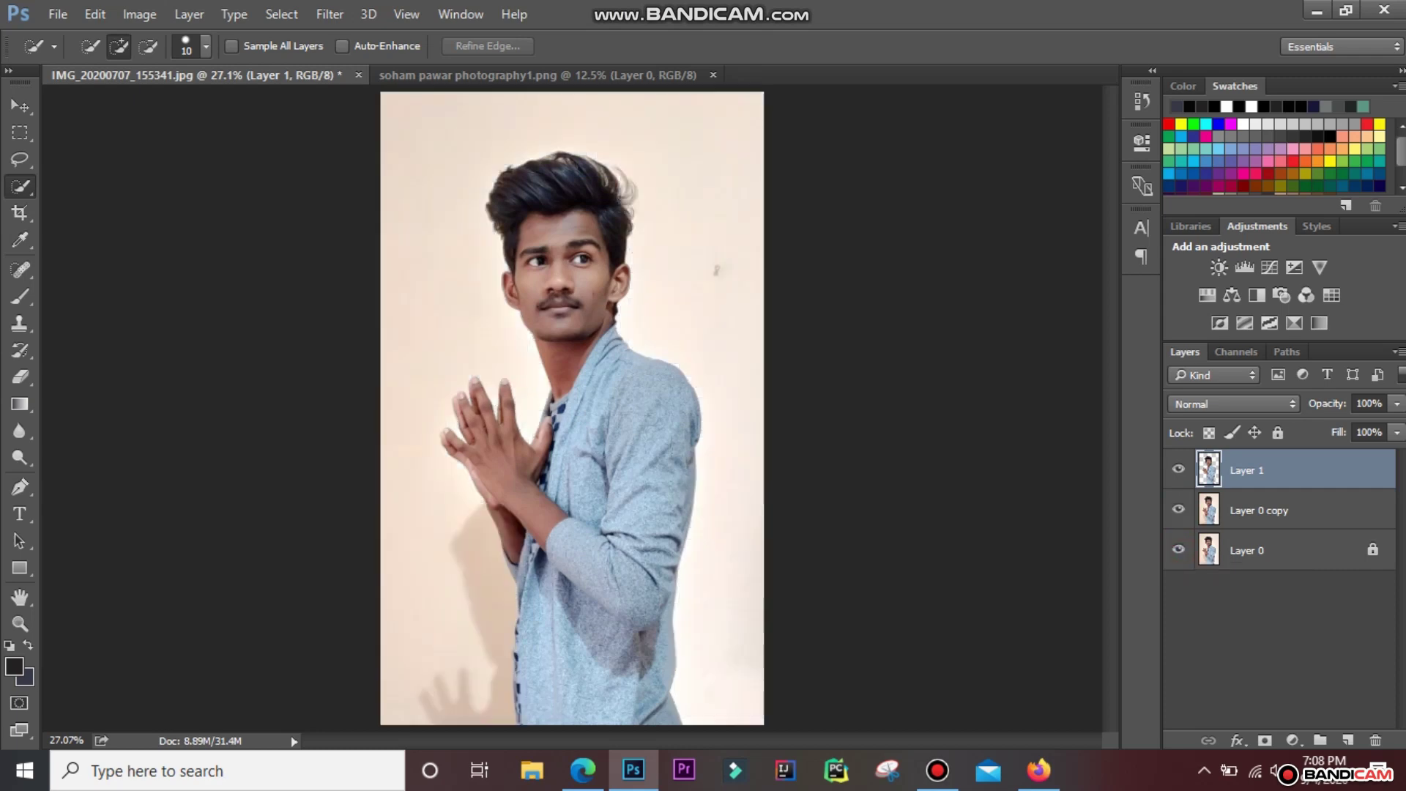
key(Delete)
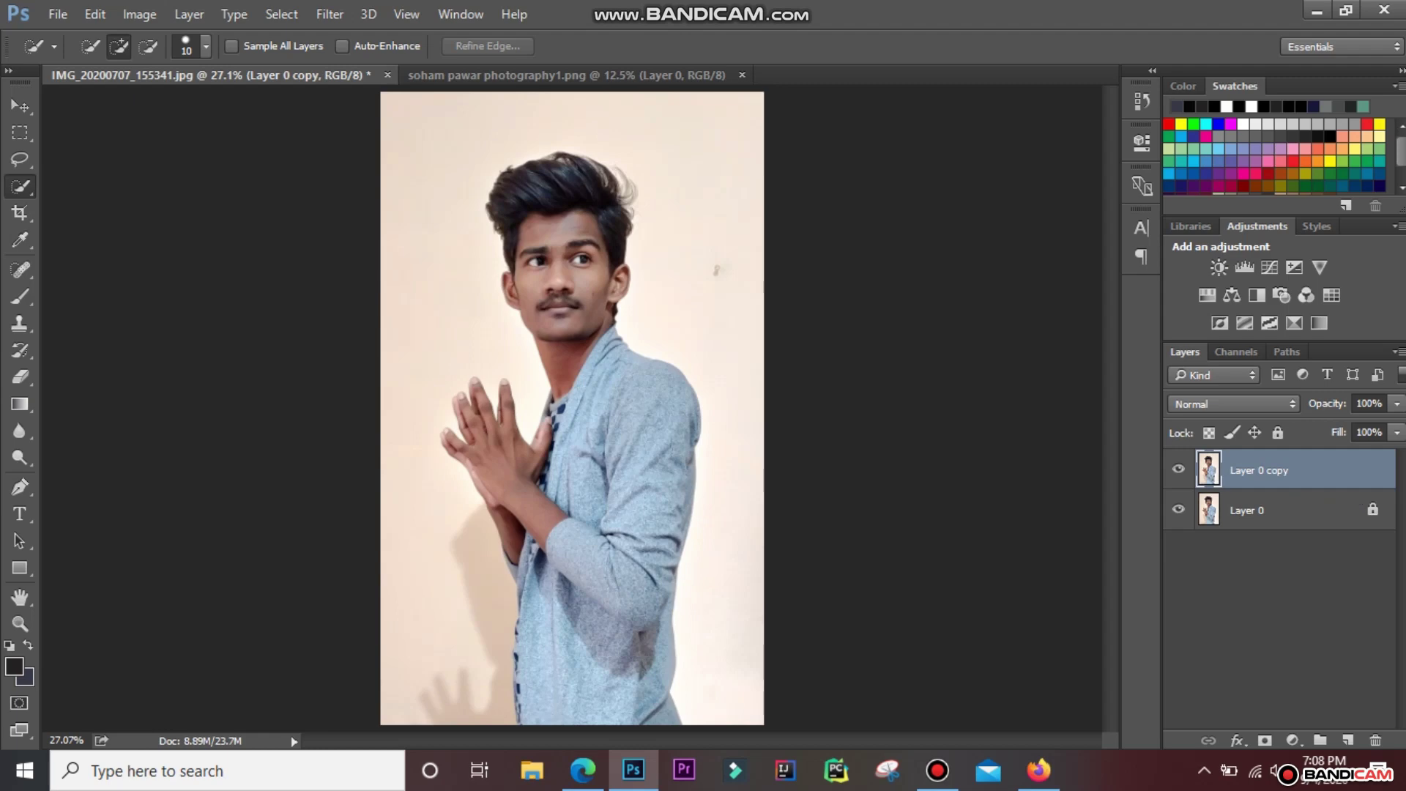
Choose the standard Pen Tool and zoom to 100% around the man's face
click(20, 487)
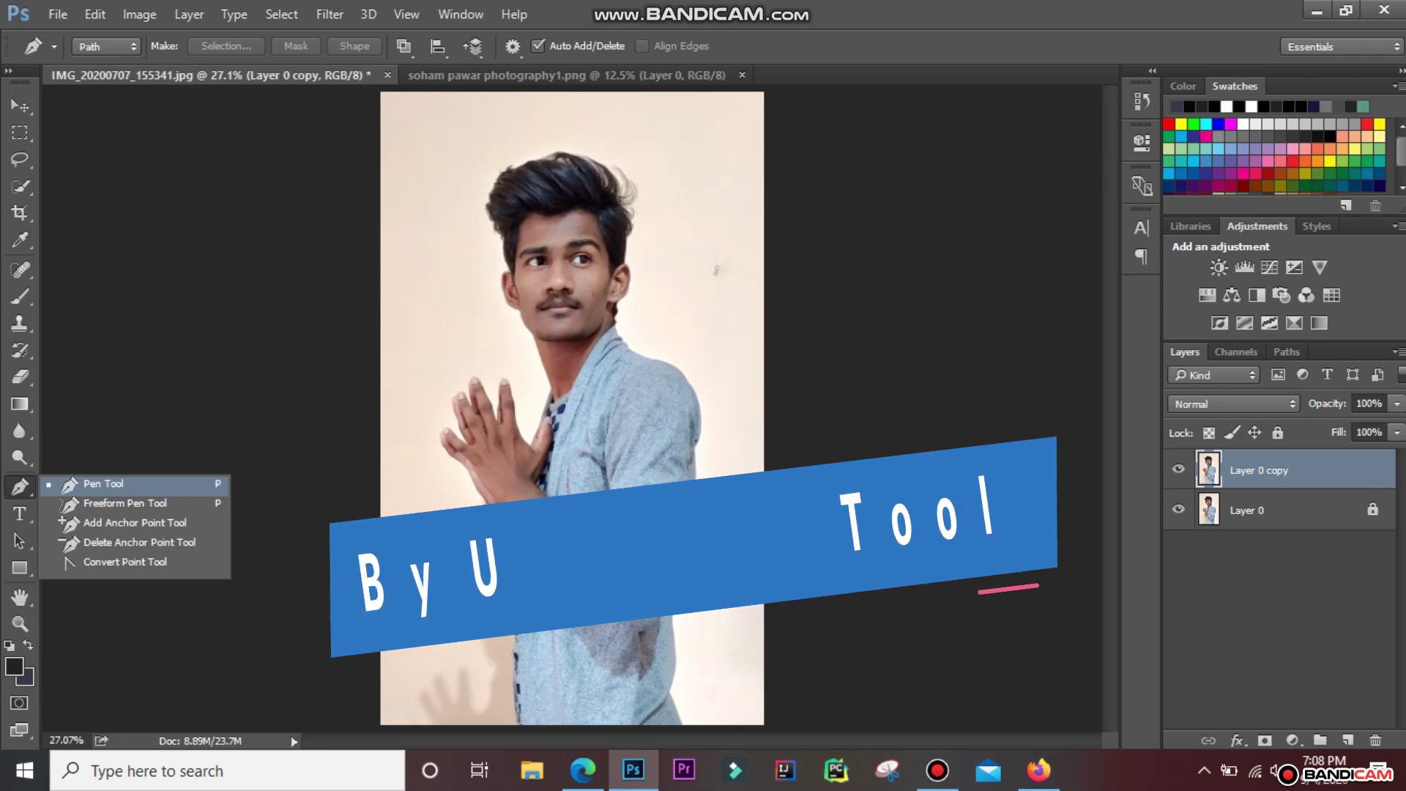
click(146, 484)
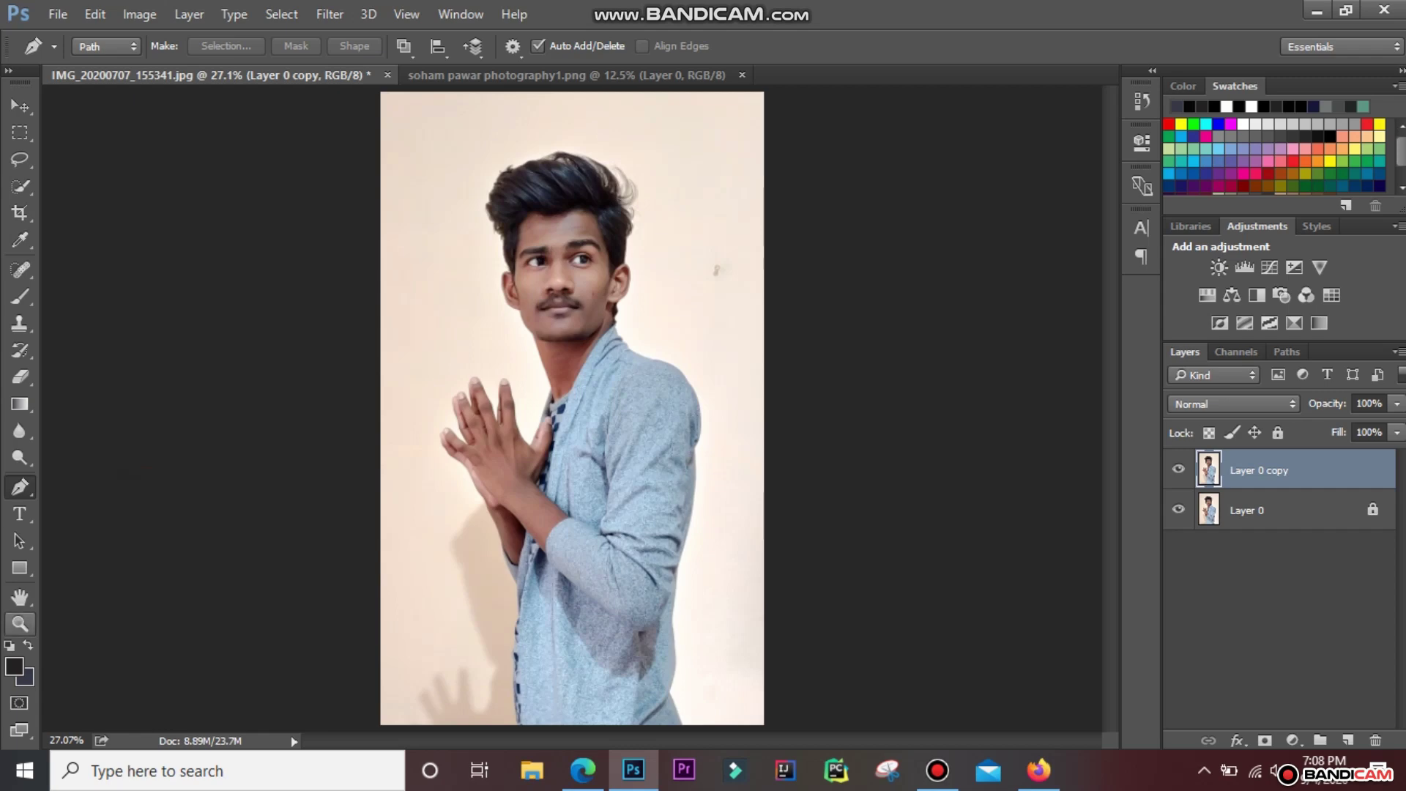
click(20, 624)
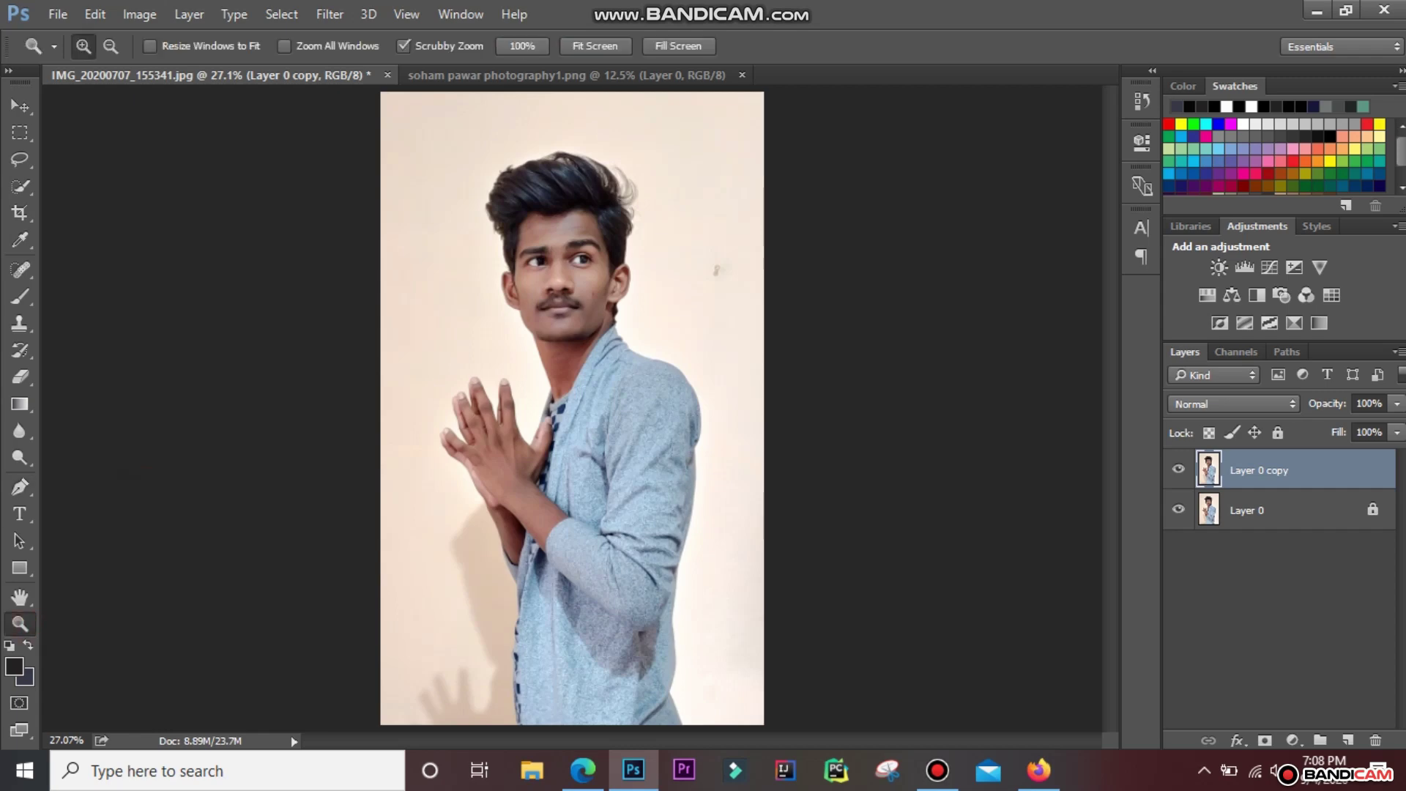
click(509, 319)
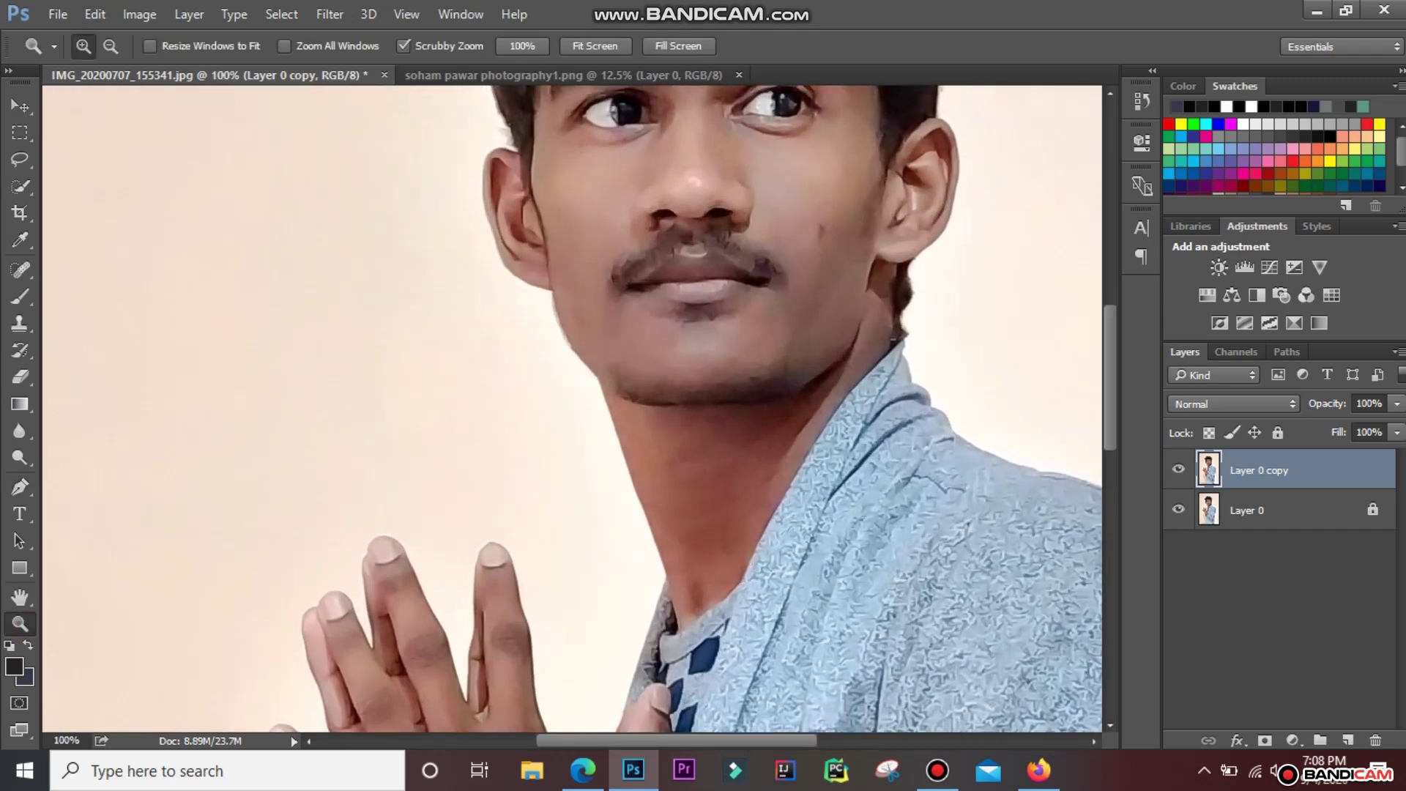
drag(1109, 392, 1109, 359)
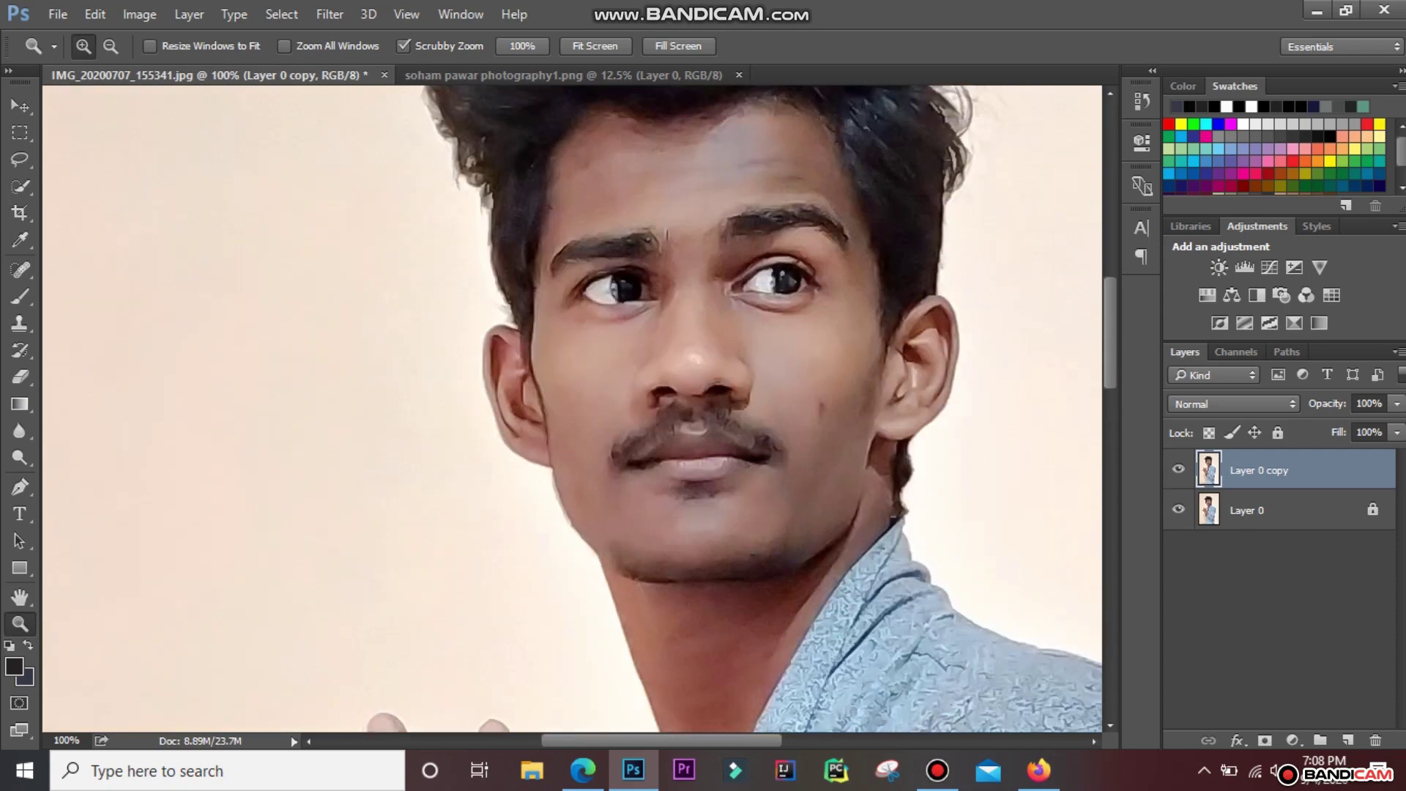
Start a pen path at the ear and trace down the neck to where hand meets shirt
click(20, 487)
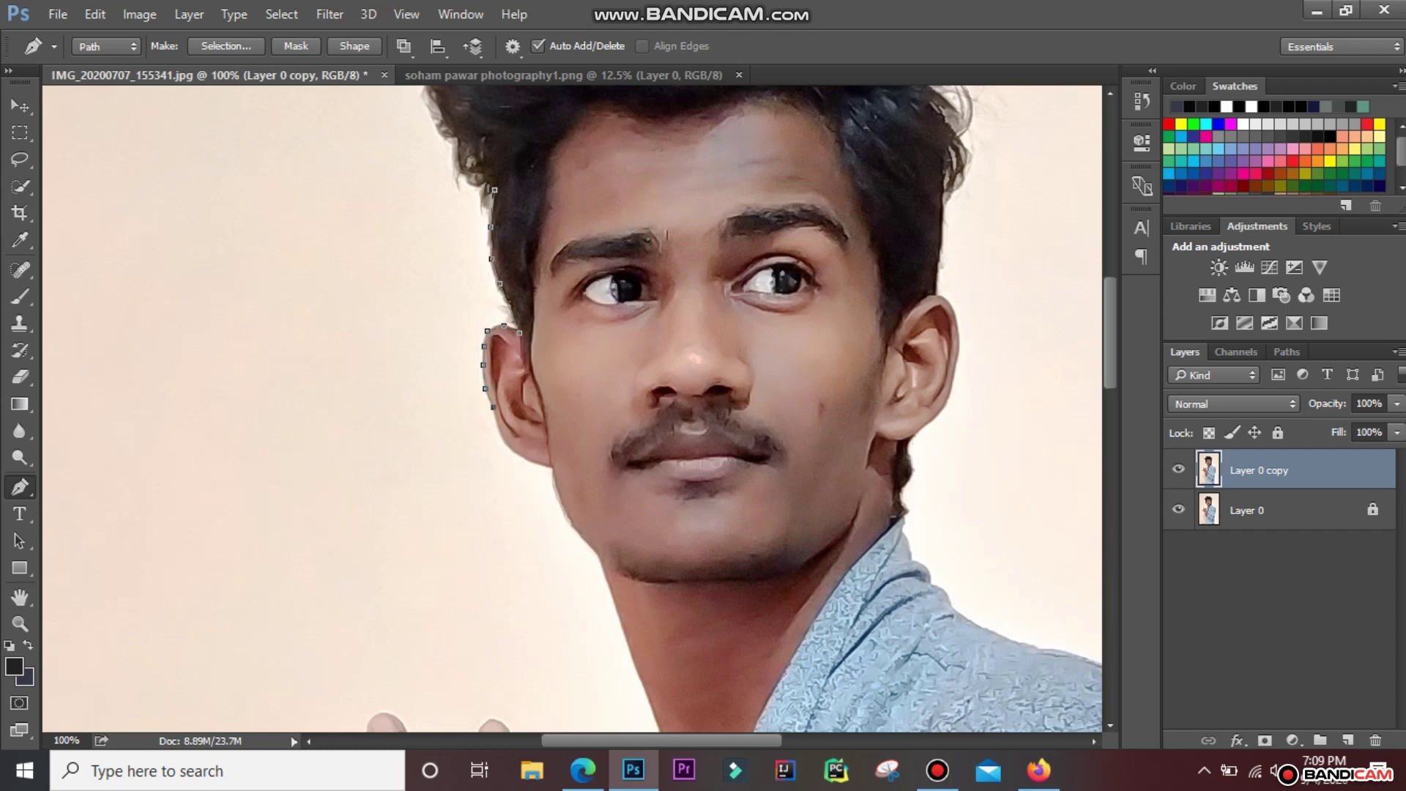
click(512, 452)
click(530, 459)
scroll(571, 409, down, 3)
scroll(571, 408, down, 2)
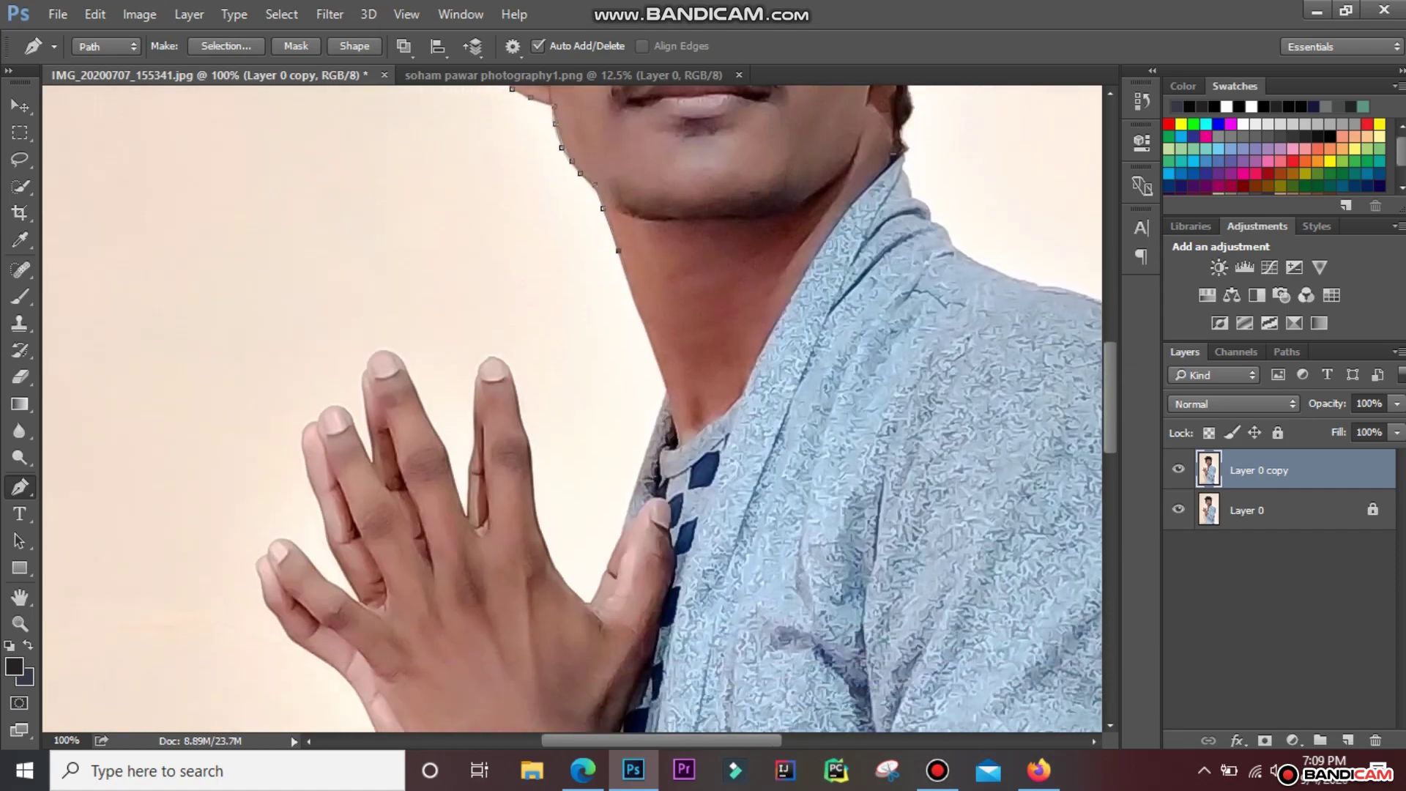
click(626, 279)
click(639, 321)
click(667, 395)
click(648, 449)
click(628, 515)
click(609, 557)
click(588, 600)
click(572, 588)
Trace the path up and around the first two raised fingers
click(534, 483)
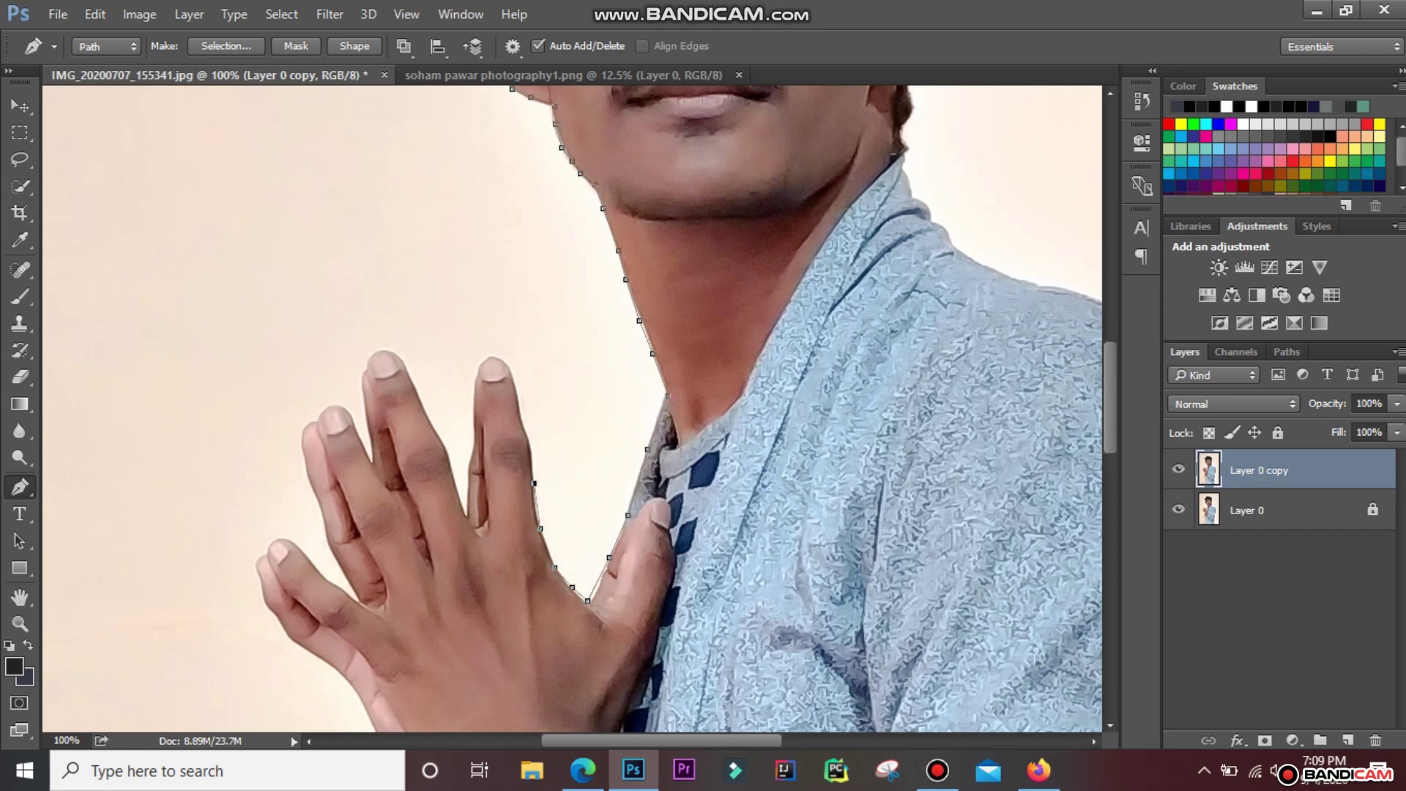
click(528, 438)
click(505, 362)
drag(468, 459, 468, 476)
drag(450, 464, 445, 450)
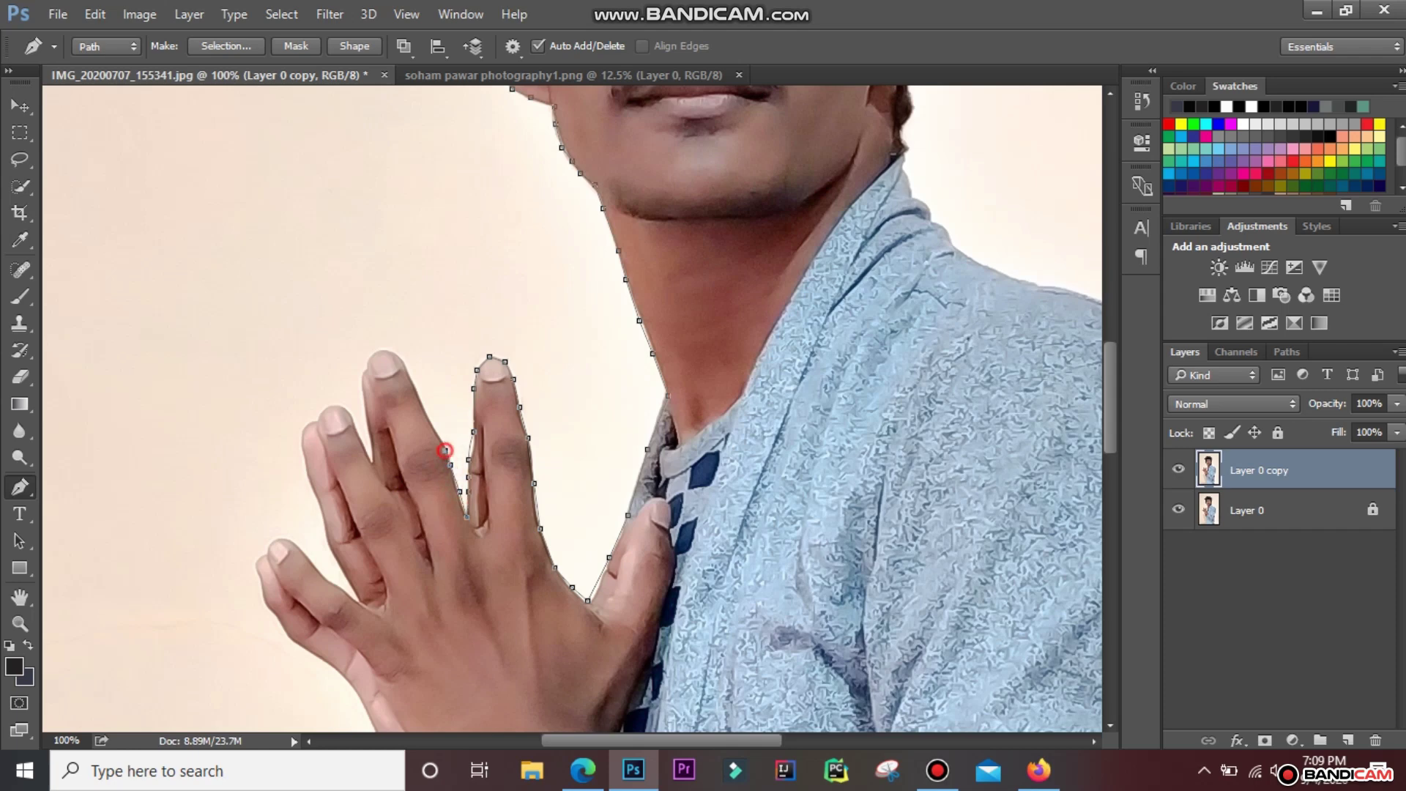
click(426, 407)
click(413, 383)
click(399, 357)
click(367, 368)
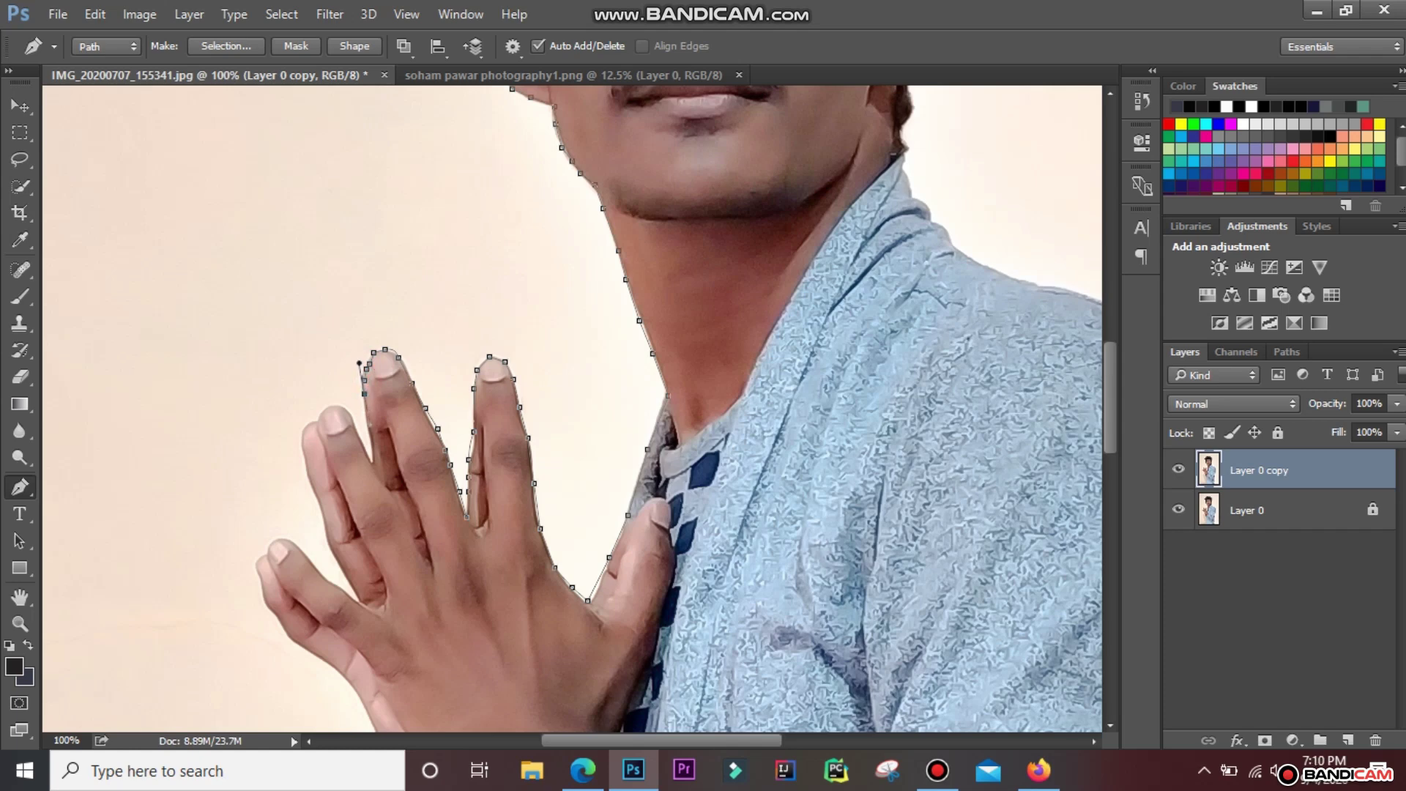
click(370, 426)
Trace around the next fingertip and down its left edge into the finger gap
click(360, 430)
click(355, 421)
click(324, 411)
click(320, 423)
click(304, 423)
click(316, 496)
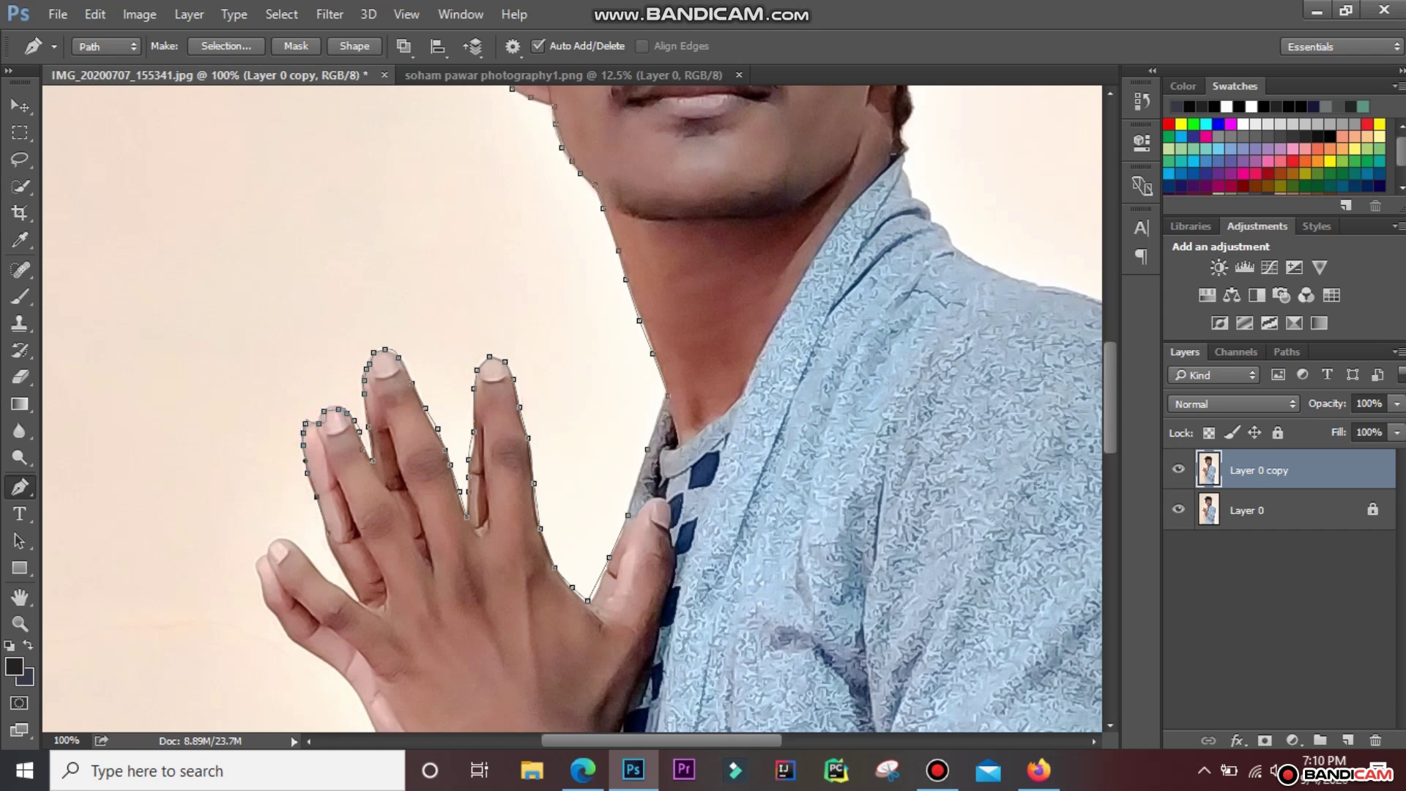
click(340, 564)
Trace around the little finger and along the palm's lower edge
click(332, 584)
click(292, 542)
click(270, 546)
click(261, 579)
drag(265, 598, 274, 617)
click(274, 617)
click(329, 664)
click(355, 693)
Extend the pen path down the hand's edge and along the forearm
scroll(572, 410, down, 5)
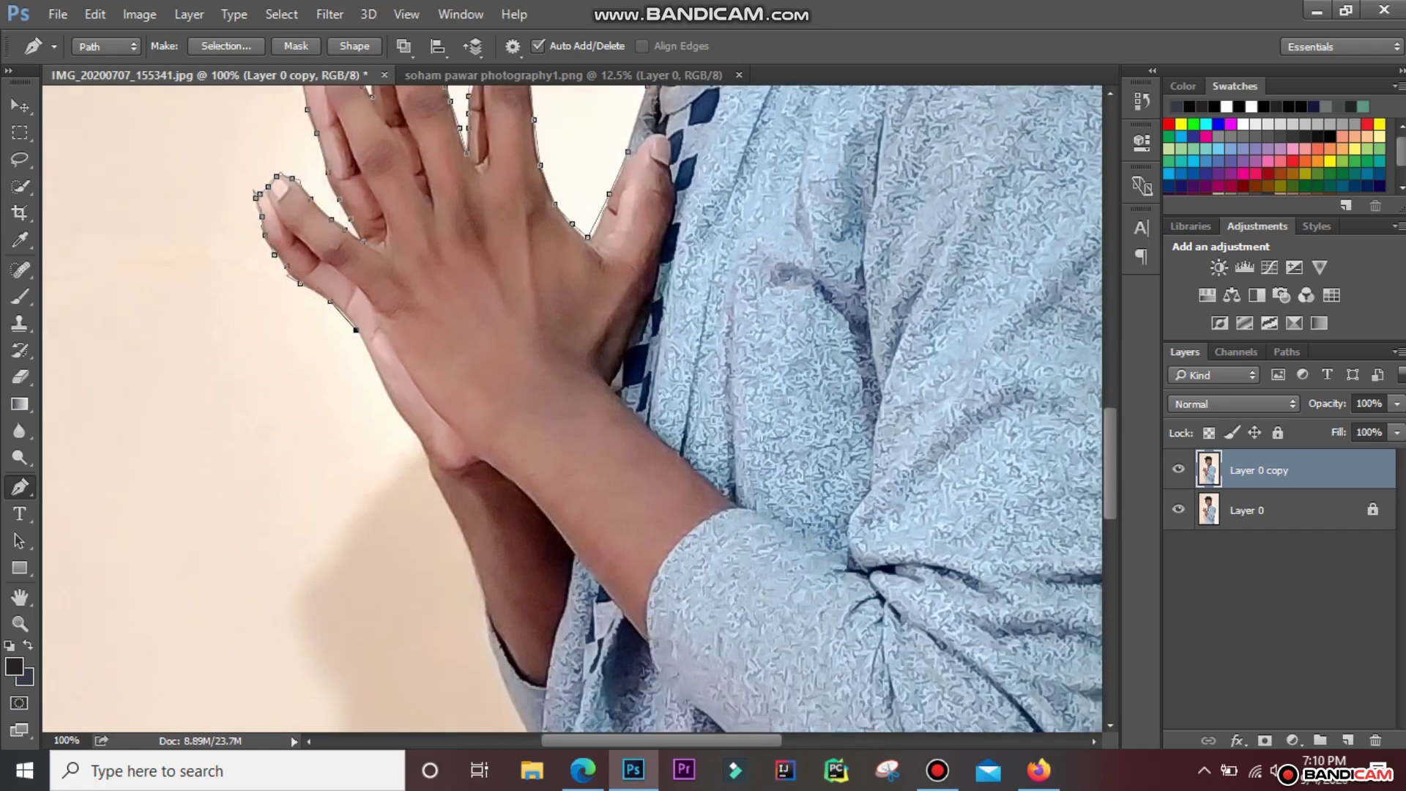
scroll(571, 410, down, 2)
click(380, 290)
click(393, 318)
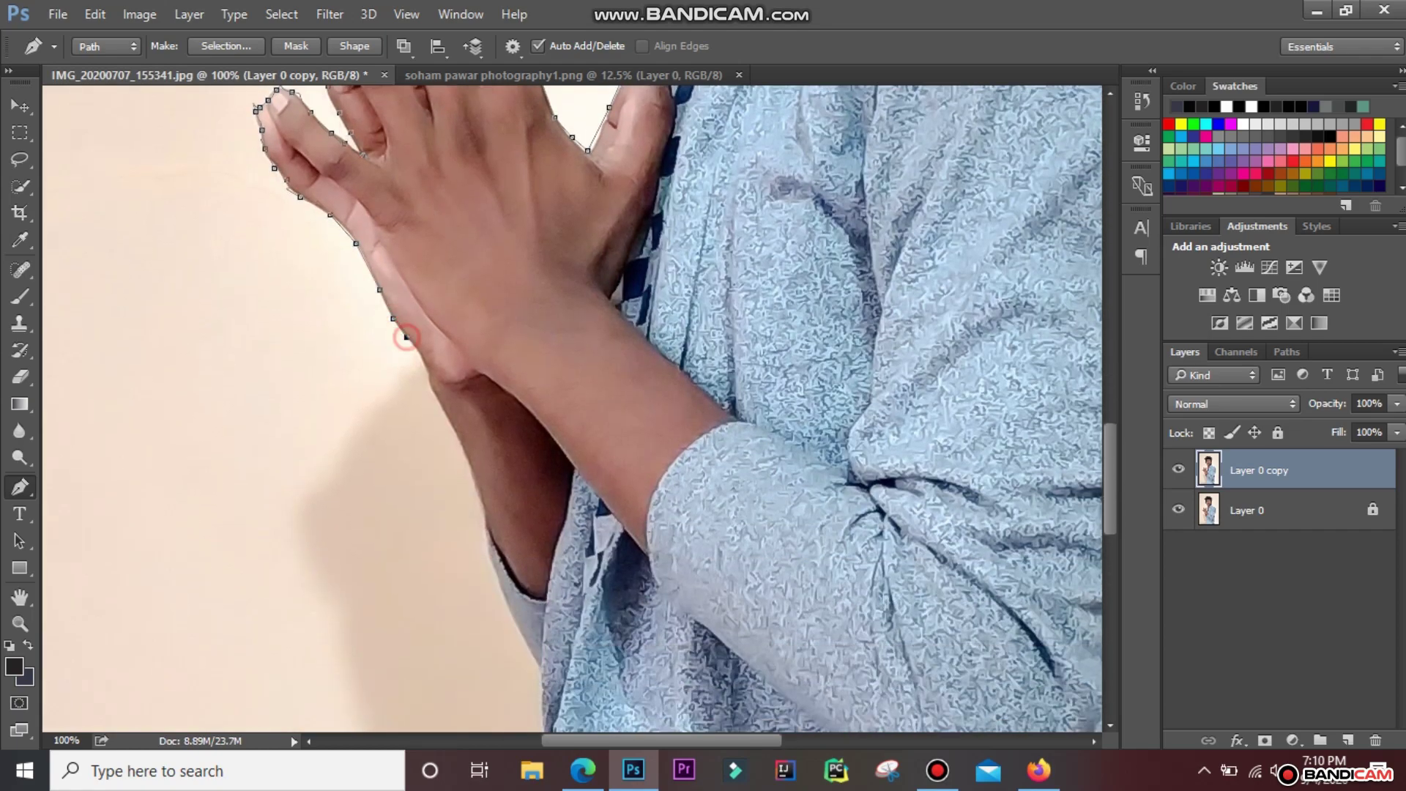
click(425, 372)
click(476, 484)
click(482, 509)
click(489, 537)
click(517, 622)
Trace the path down the shirt's left edge to the bottom of the photo
scroll(571, 410, down, 5)
click(542, 349)
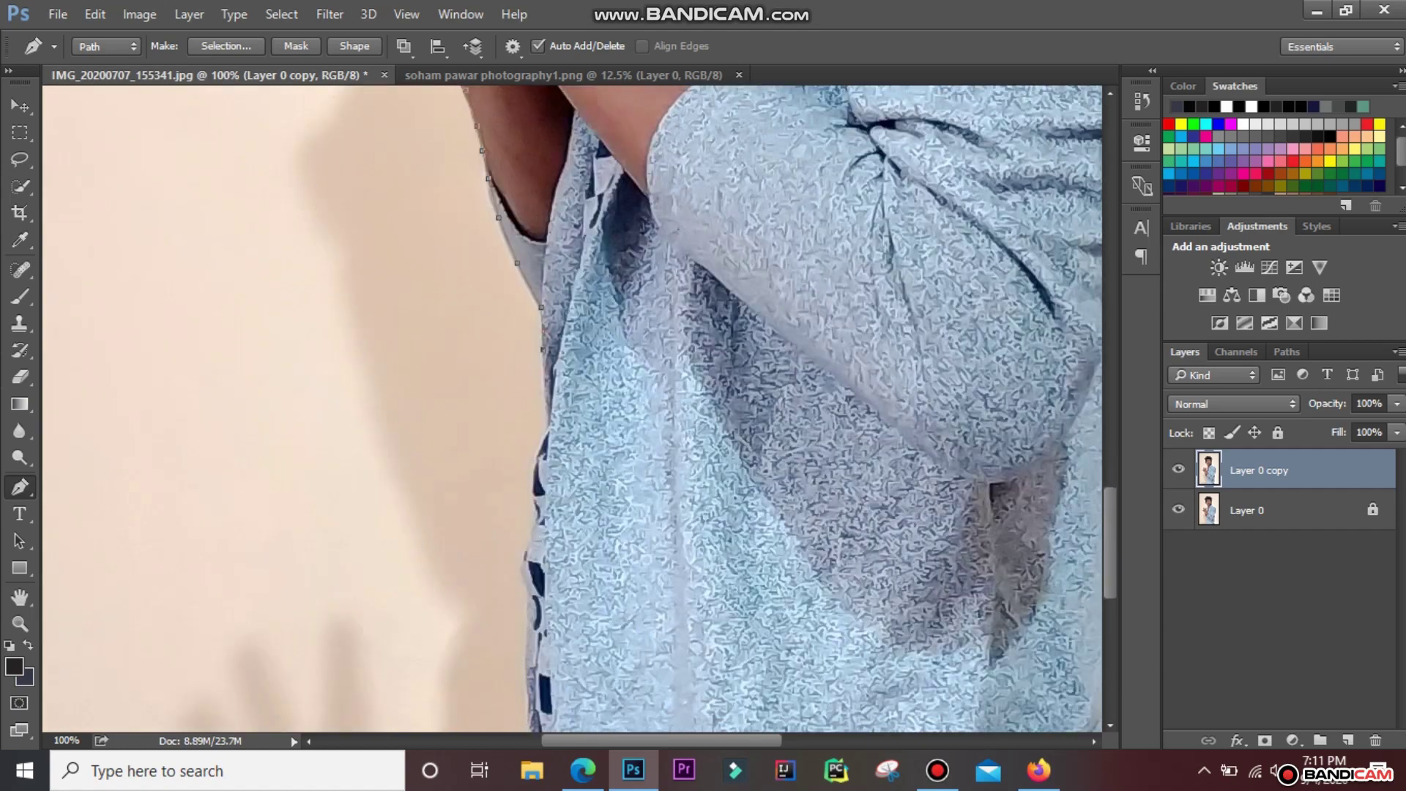
click(544, 379)
click(546, 405)
click(534, 463)
click(523, 547)
click(529, 606)
click(525, 665)
scroll(525, 665, down, 5)
click(525, 276)
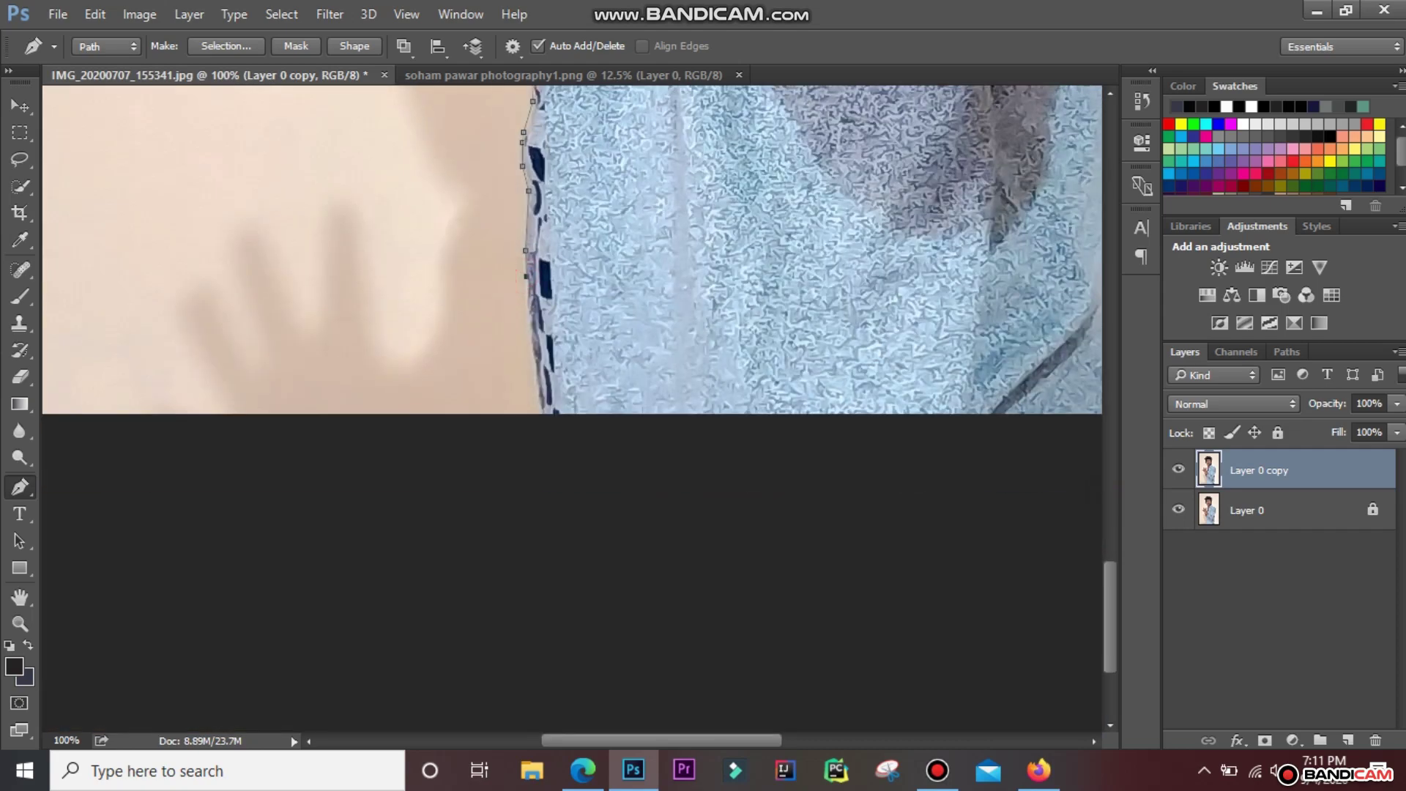
Carry the path across the bottom and start up the shirt's right edge
scroll(546, 414, right, 3)
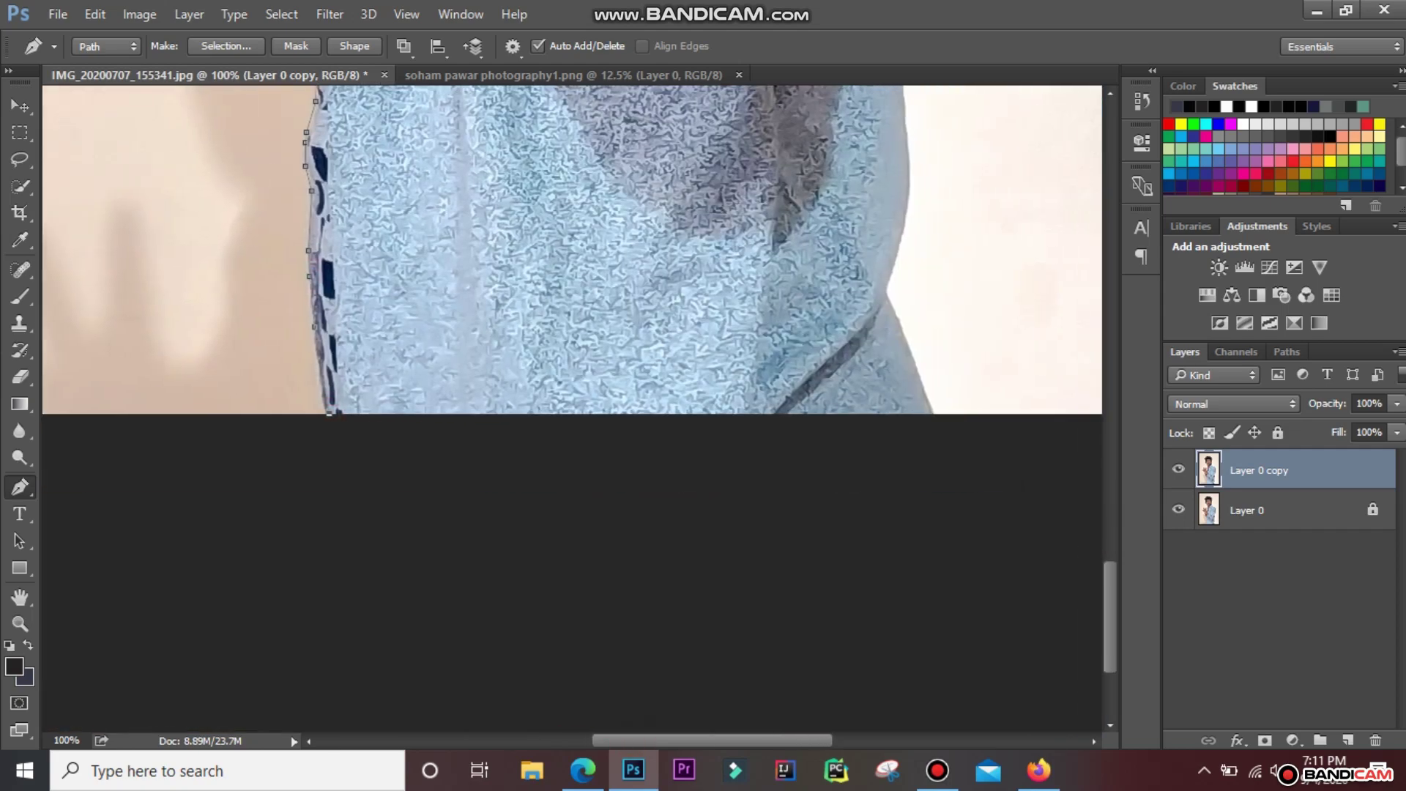
scroll(546, 414, right, 1)
click(838, 414)
click(817, 351)
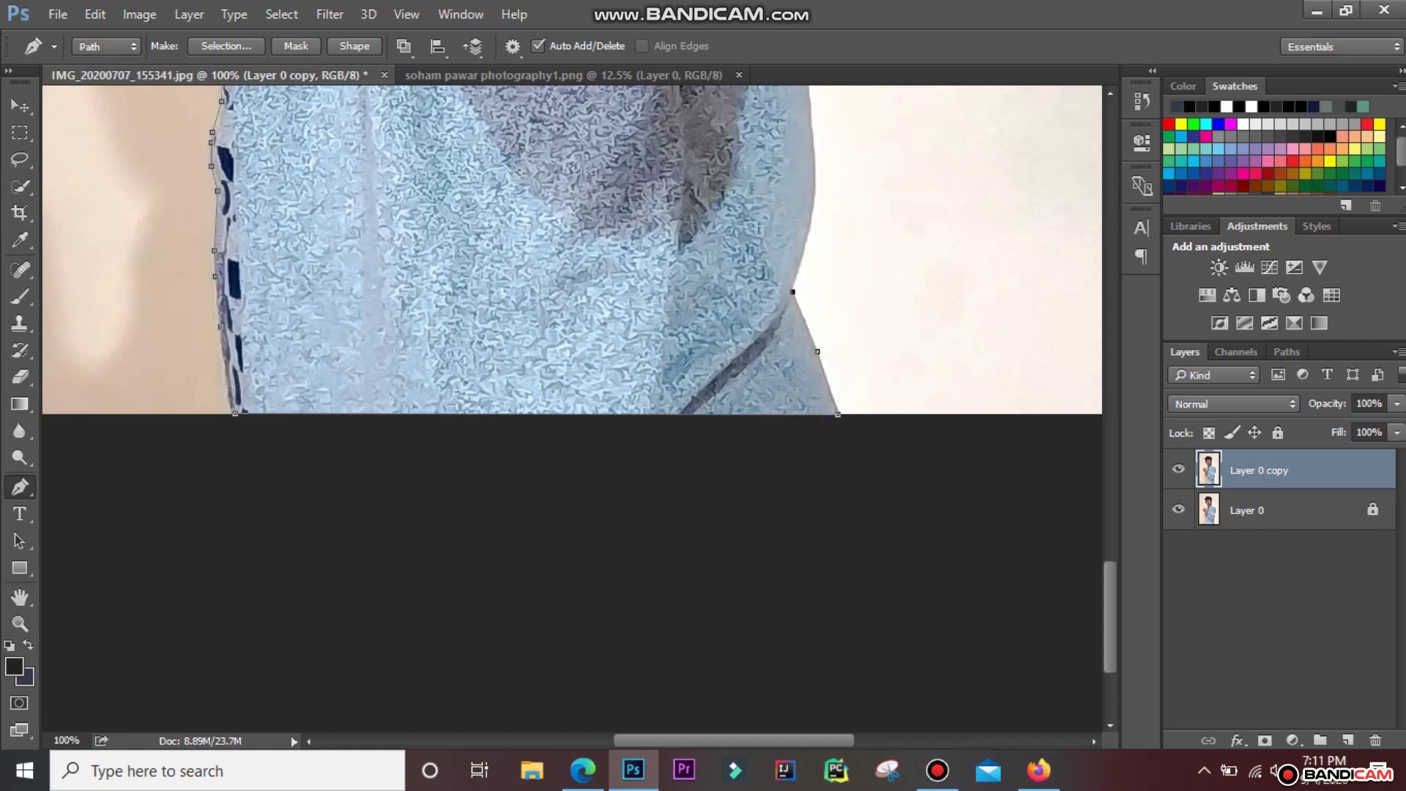
scroll(810, 220, up, 2)
scroll(811, 220, up, 2)
scroll(810, 673, up, 1)
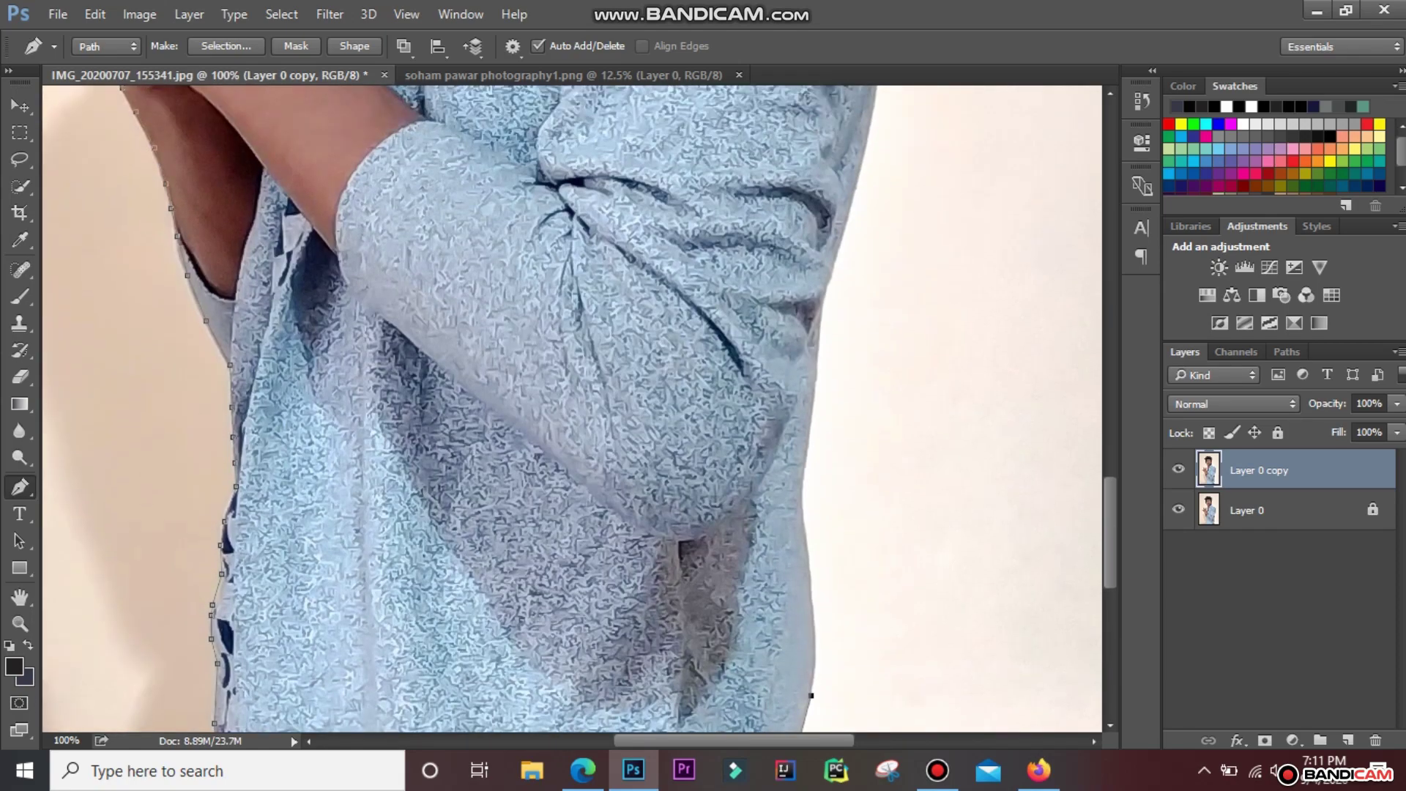
click(814, 649)
click(809, 582)
Trace up the right side of the shirt and arm toward the shoulder
click(803, 454)
click(811, 402)
click(818, 340)
click(822, 302)
click(870, 112)
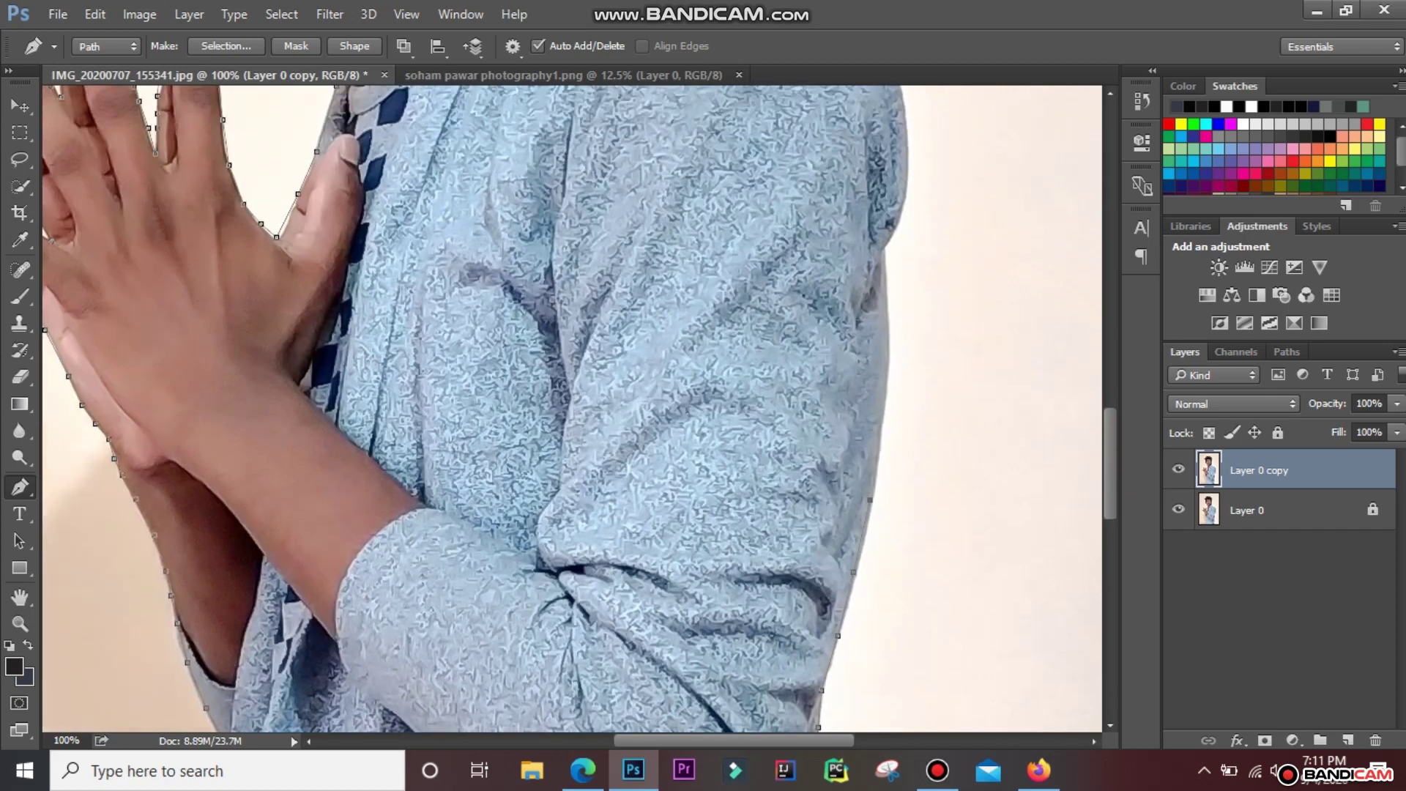
drag(1110, 504, 1111, 420)
click(887, 388)
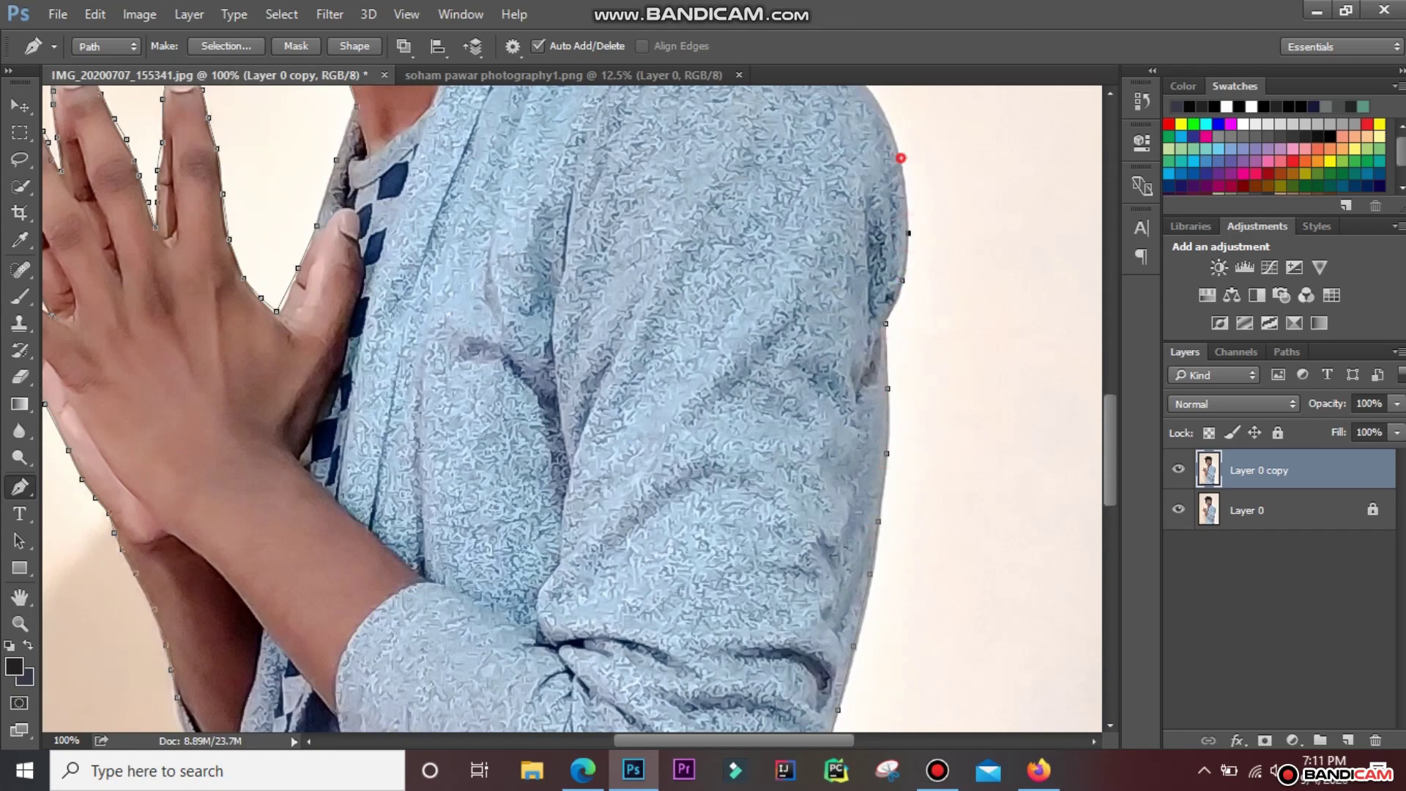
drag(1110, 425, 1110, 347)
Trace the path over the shoulder and up the collar to the neck
click(883, 526)
click(857, 492)
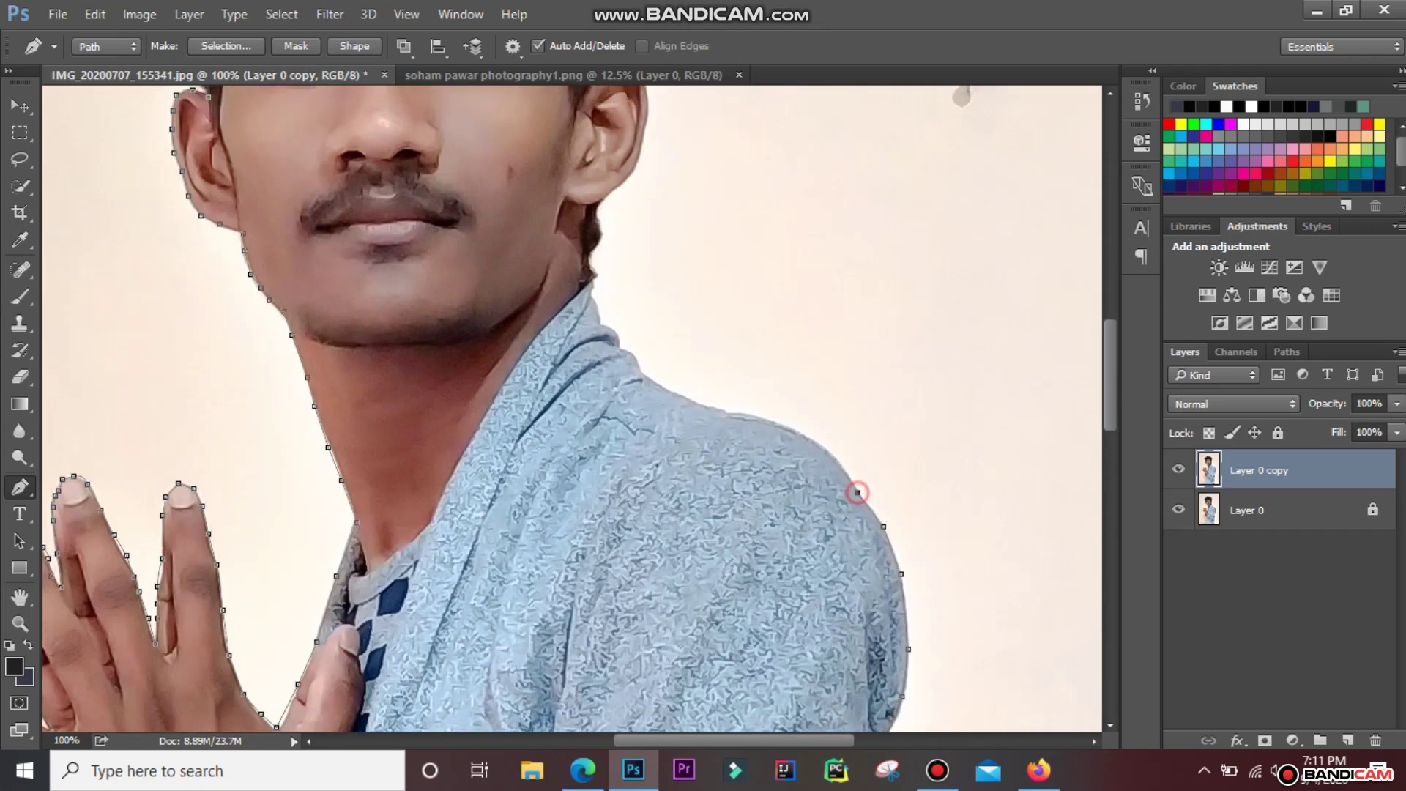
click(841, 462)
click(814, 439)
click(773, 424)
click(690, 402)
click(657, 382)
click(620, 348)
click(620, 336)
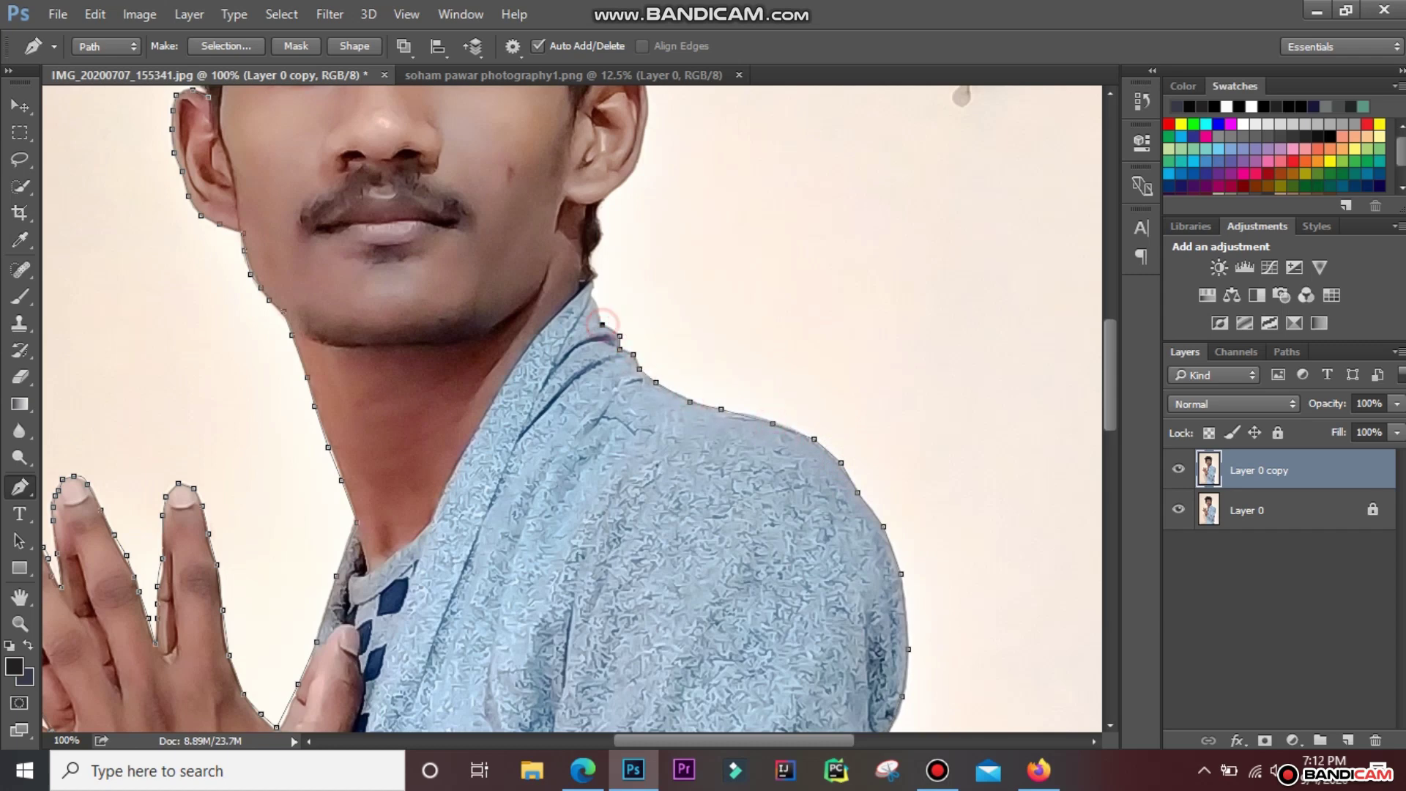
click(594, 300)
Continue the path up the back of the neck and behind the ear
click(600, 234)
click(595, 207)
click(625, 180)
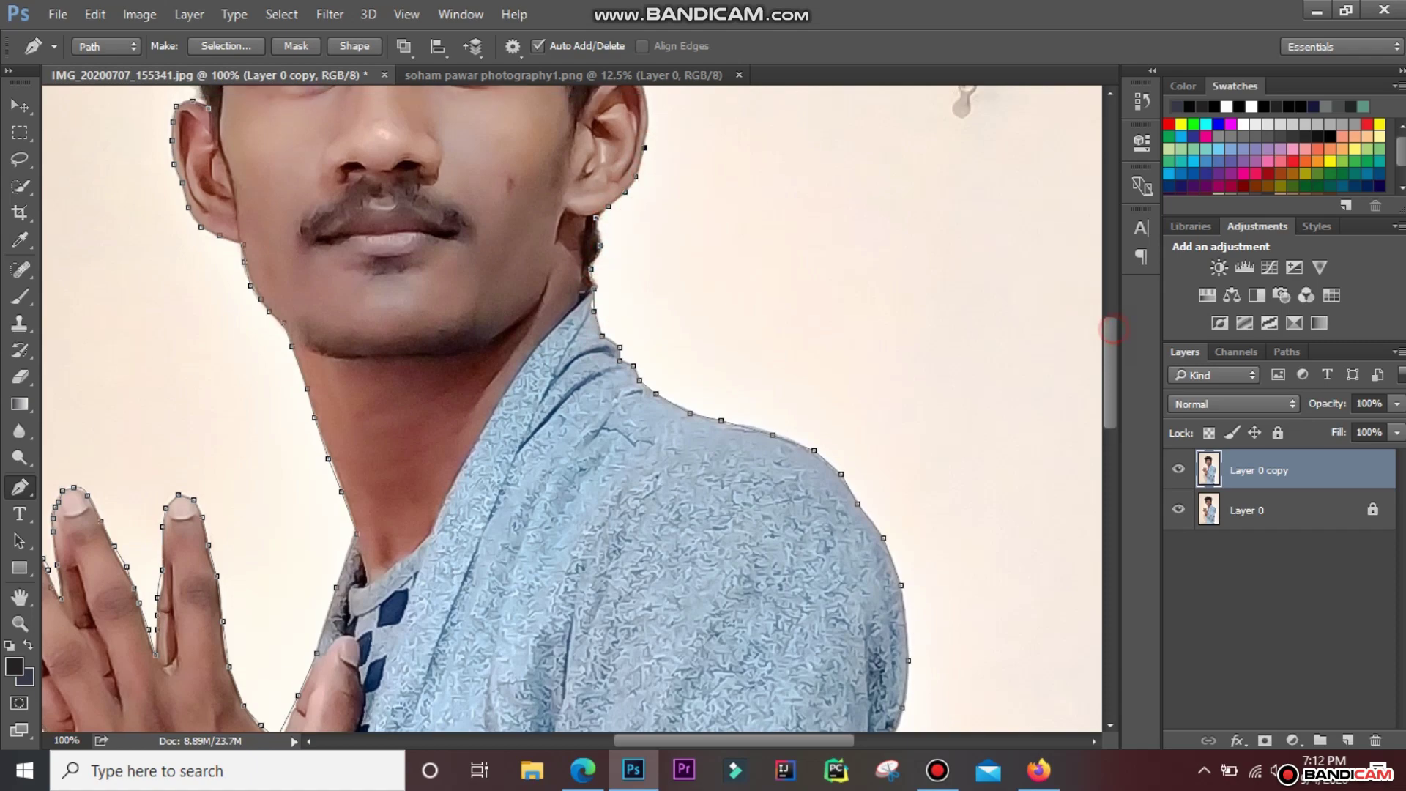
drag(961, 95, 966, 447)
click(647, 472)
click(646, 444)
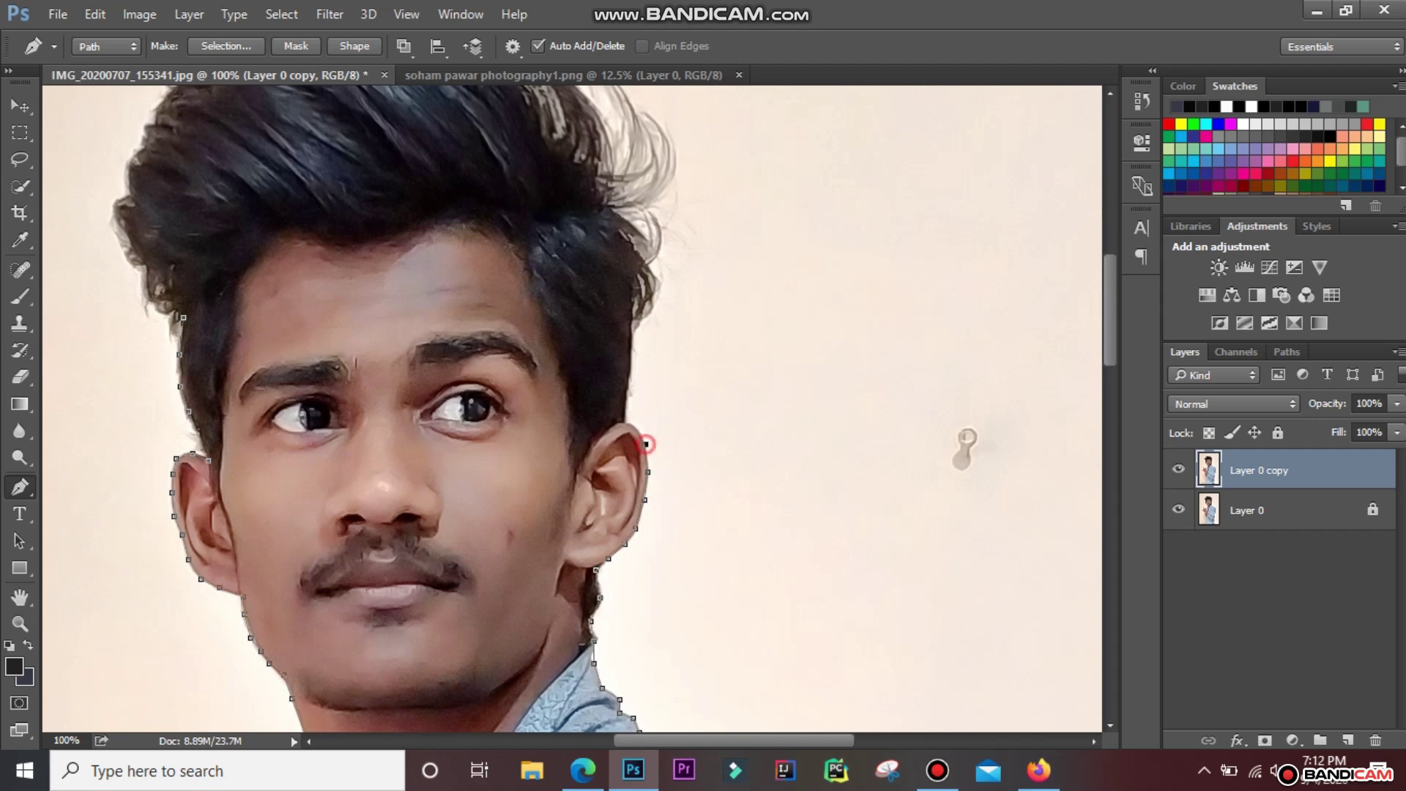
click(624, 422)
click(628, 359)
Extend the path up the right side of the hair outline
drag(646, 265, 657, 227)
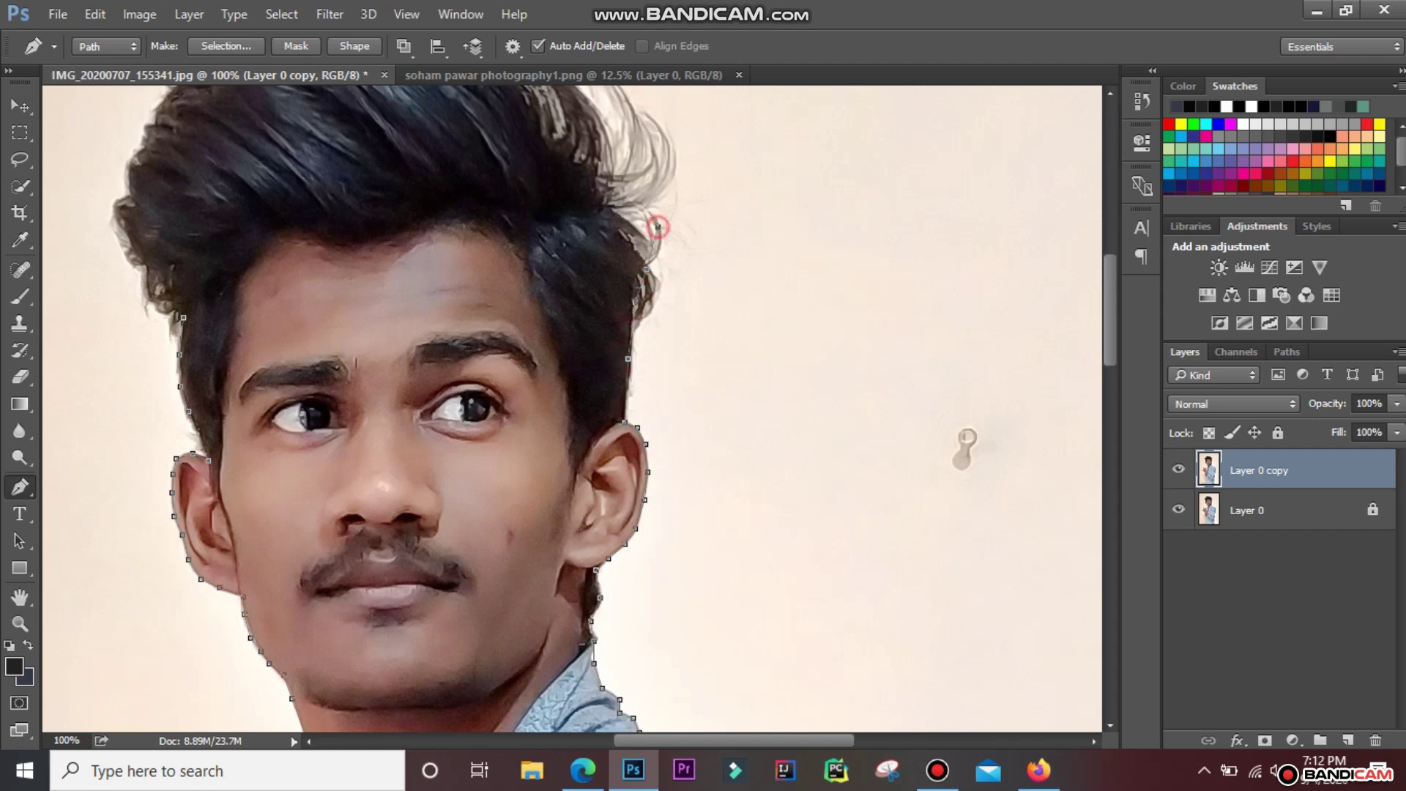
click(644, 207)
click(677, 174)
scroll(676, 174, up, 5)
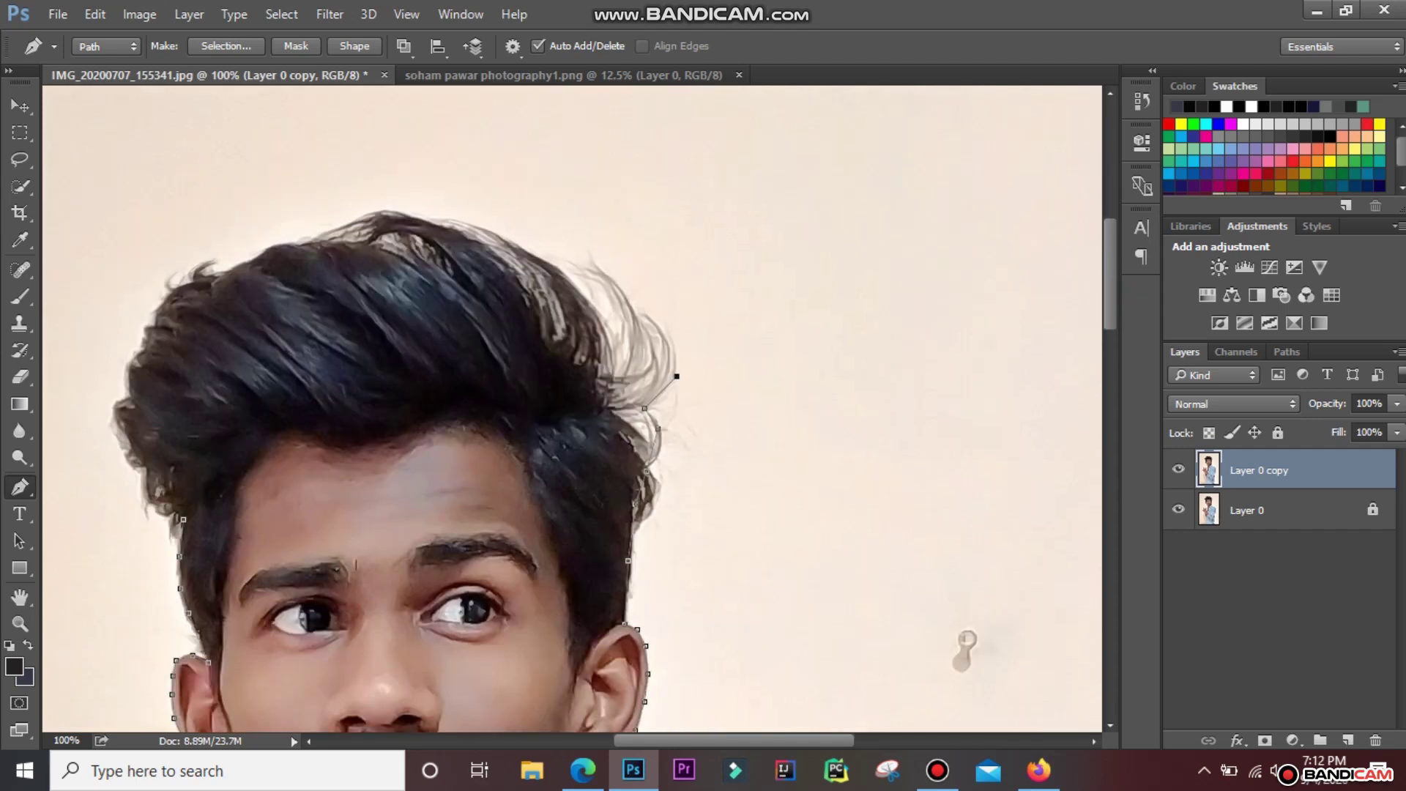
click(668, 329)
click(633, 304)
click(607, 270)
click(564, 268)
Trace the path across the top of the hair and down its left side
click(531, 254)
click(490, 235)
click(443, 221)
click(268, 254)
click(217, 265)
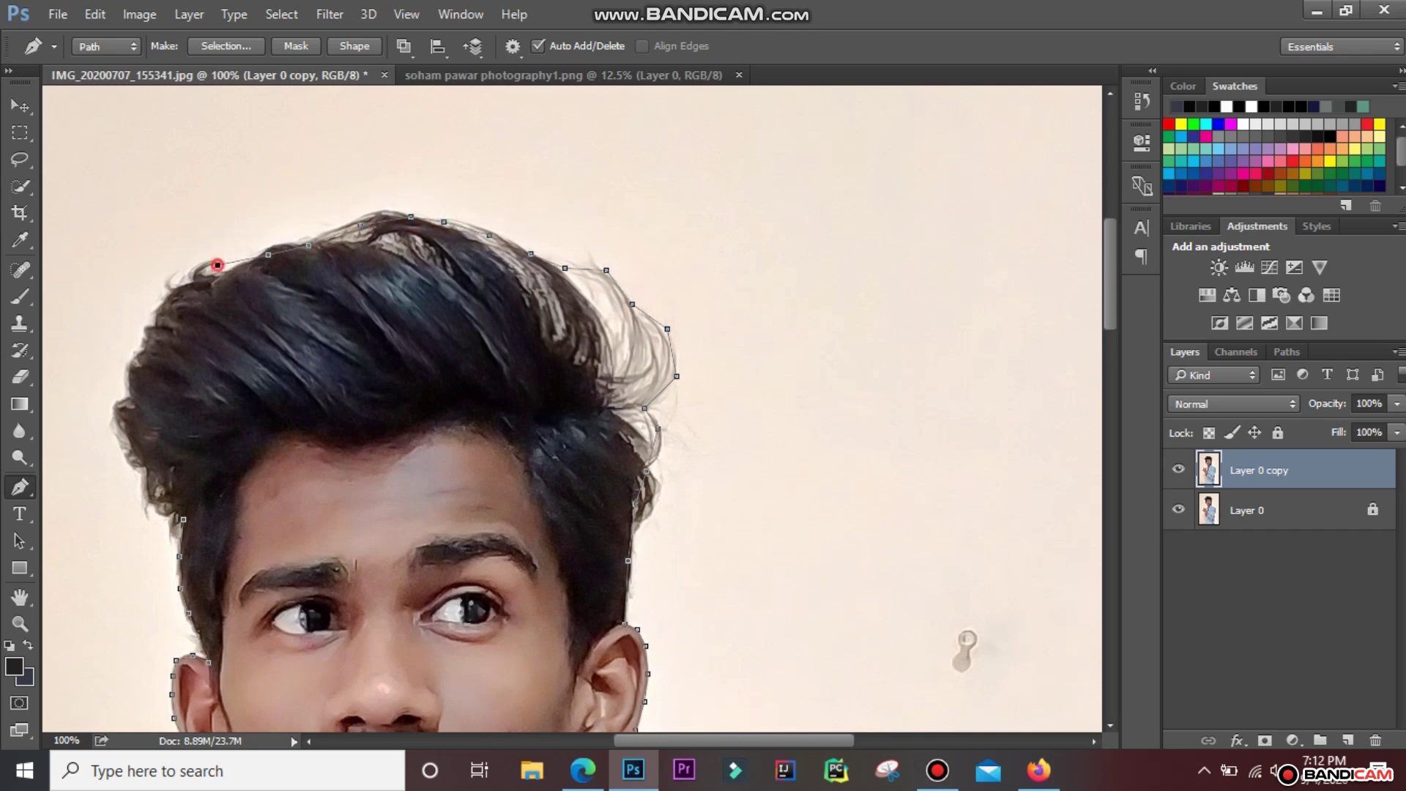
click(185, 282)
click(150, 327)
Fit the whole image on screen with the Zoom tool
key(z)
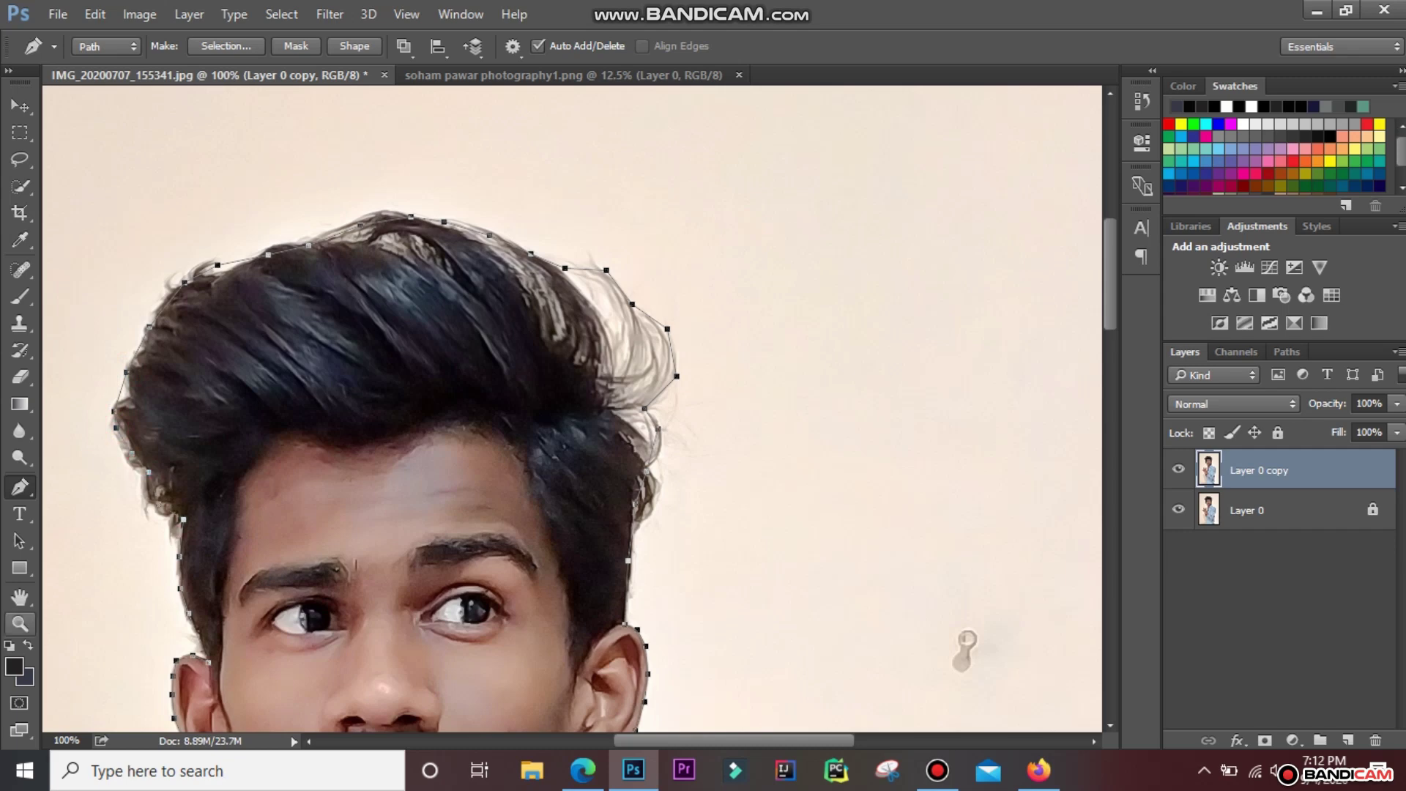
right_click(259, 554)
click(260, 554)
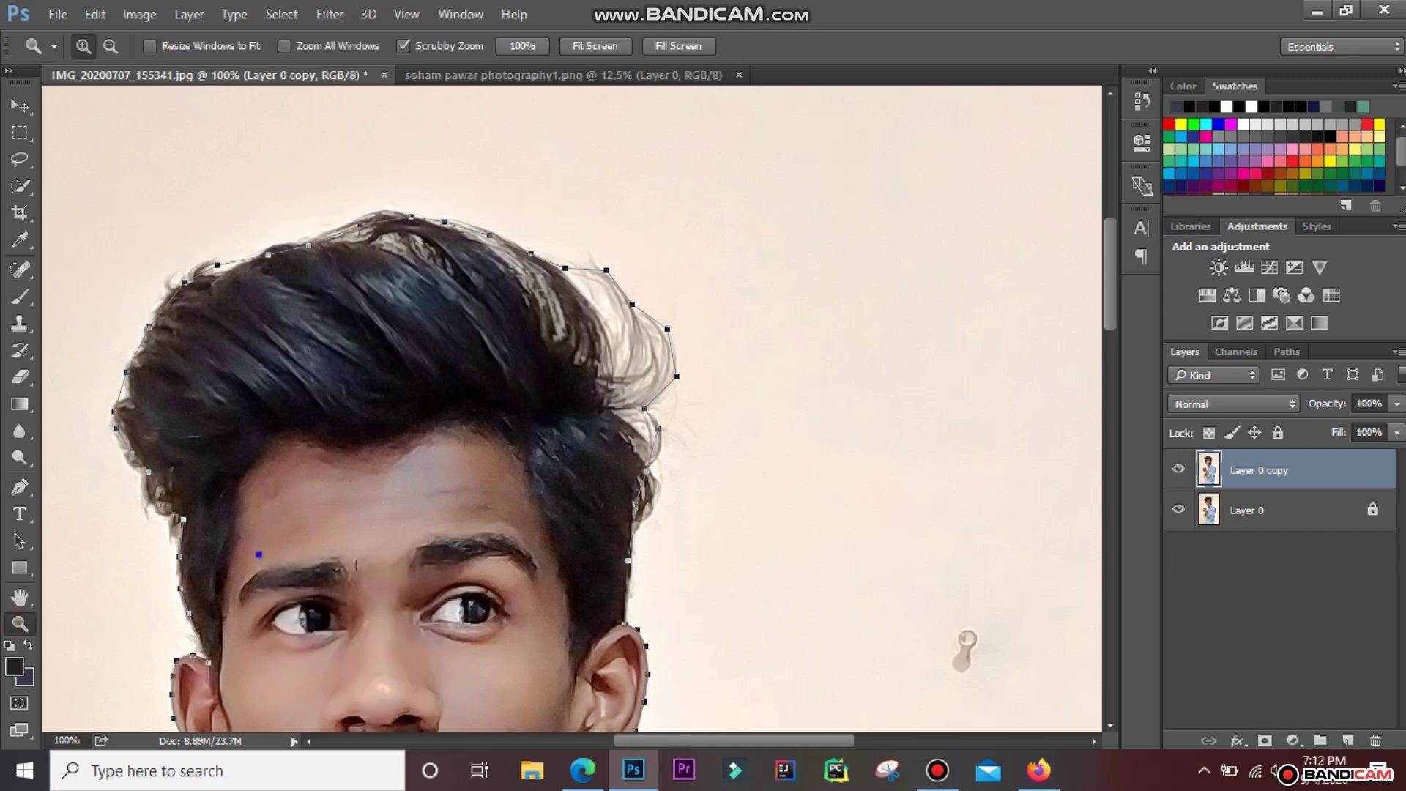
right_click(259, 554)
click(359, 568)
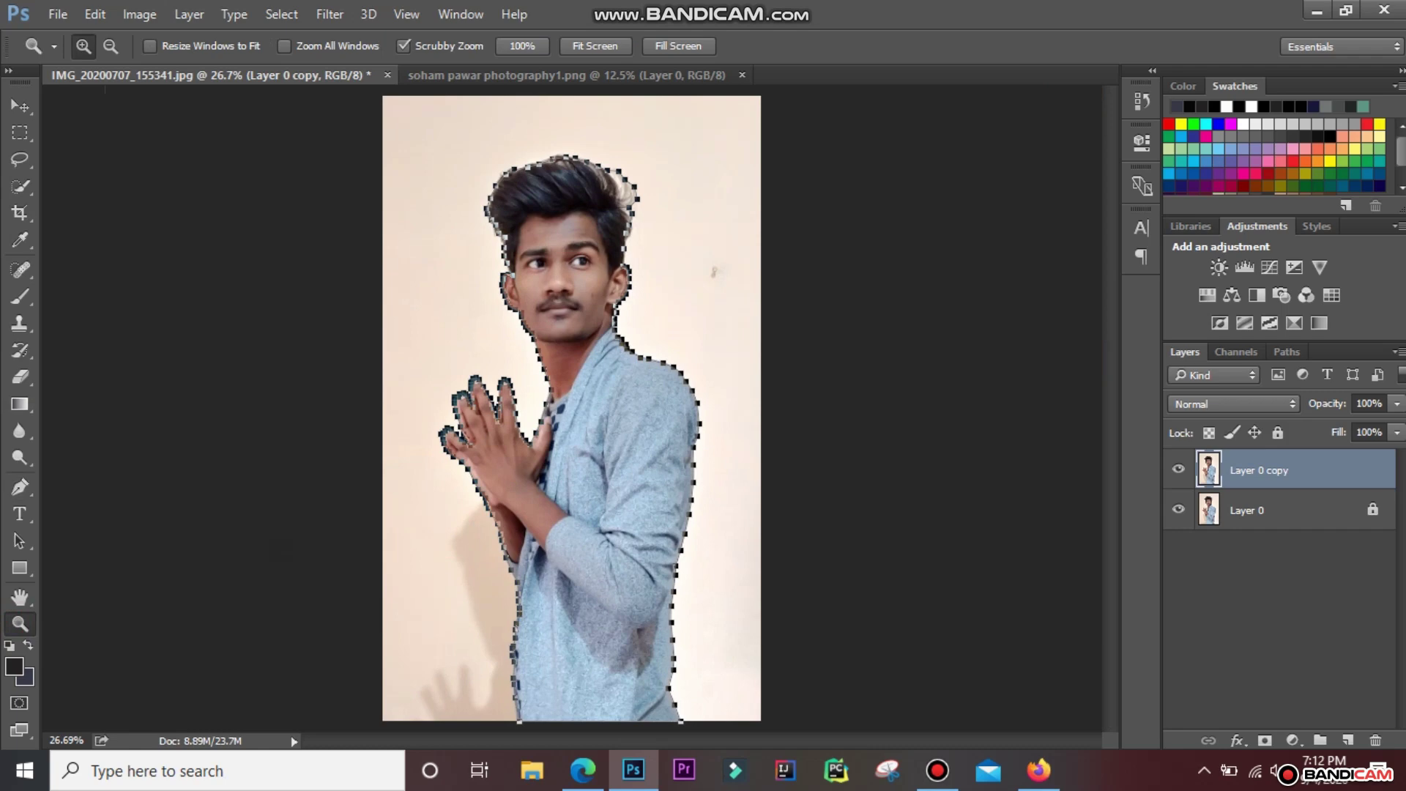
Make a selection from the pen path with 0-pixel feather
click(19, 186)
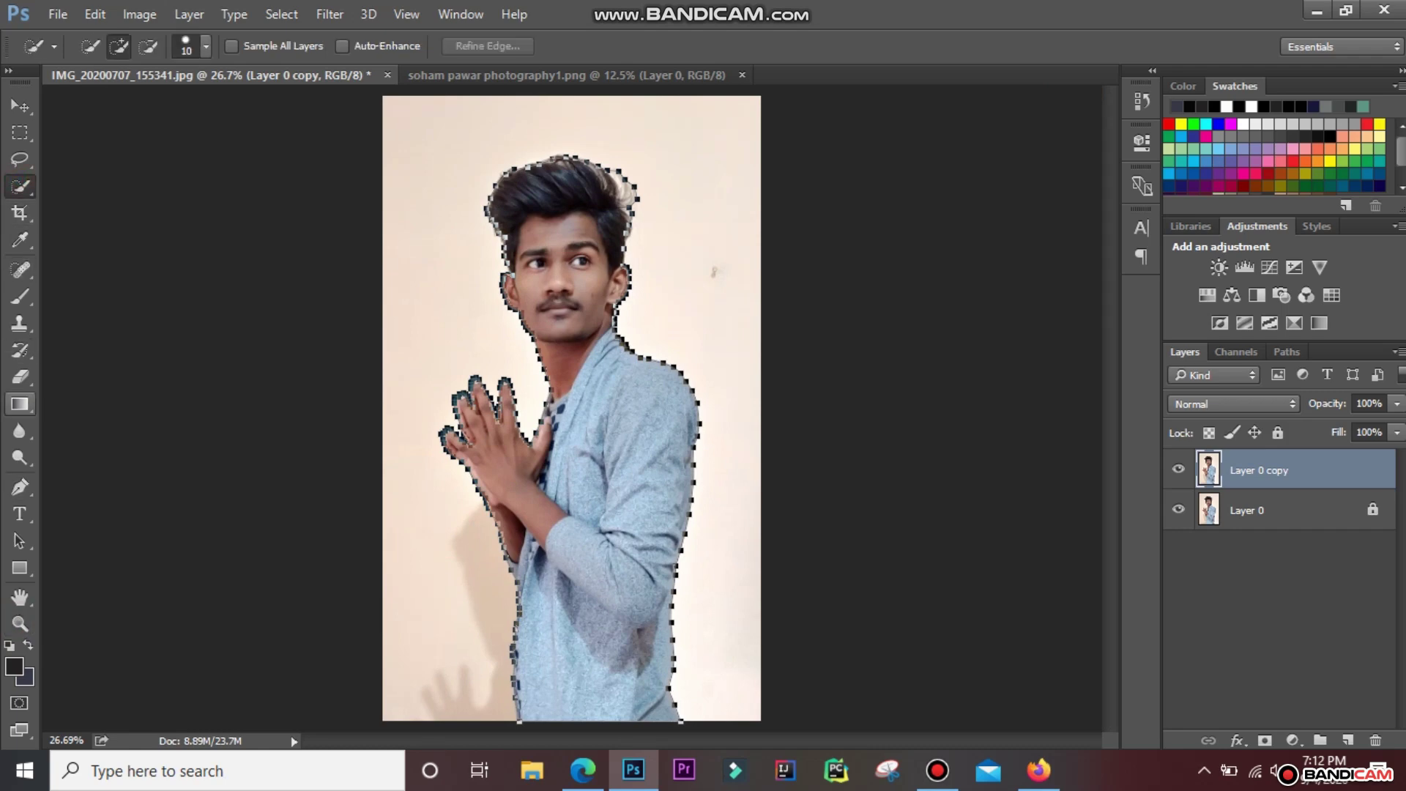
key(p)
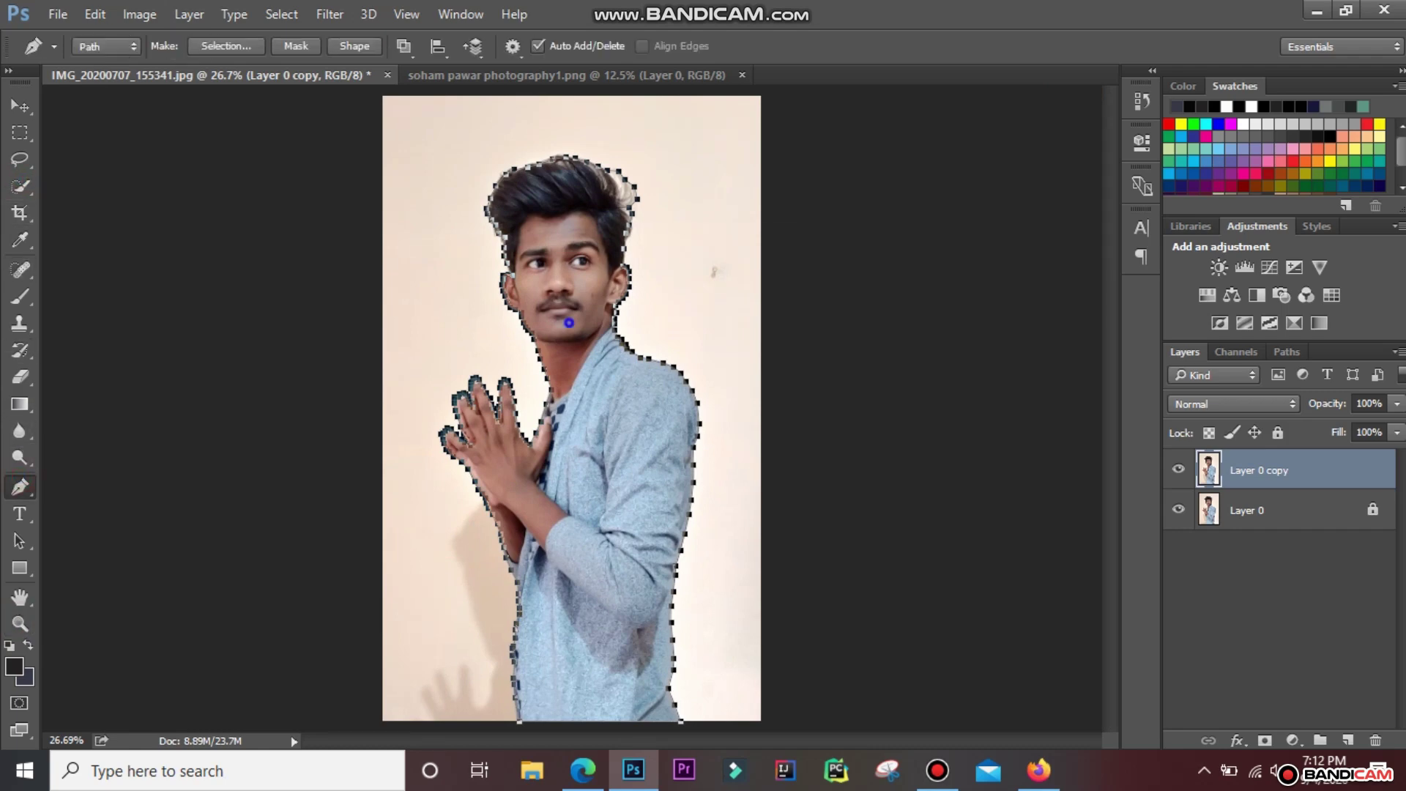
right_click(569, 322)
click(579, 317)
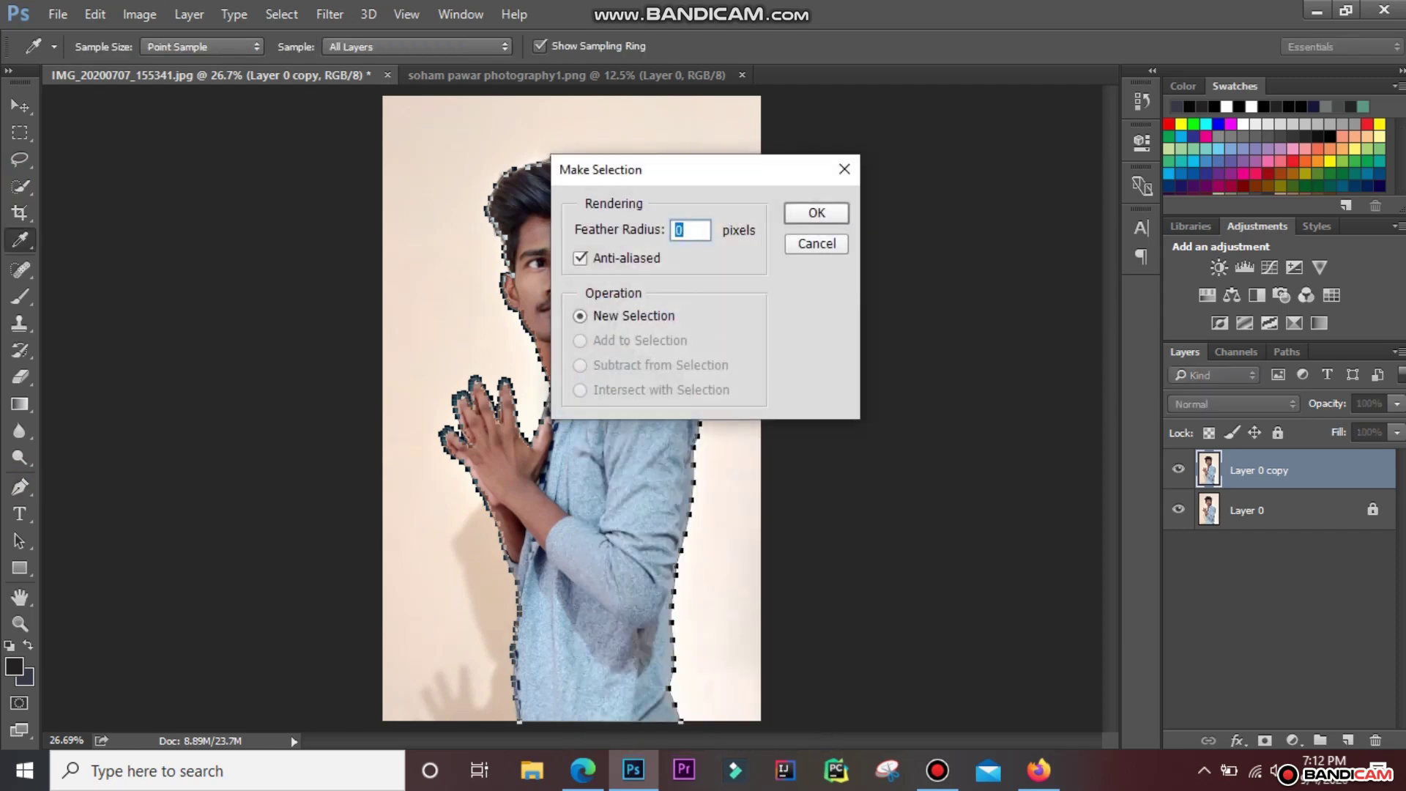
click(816, 212)
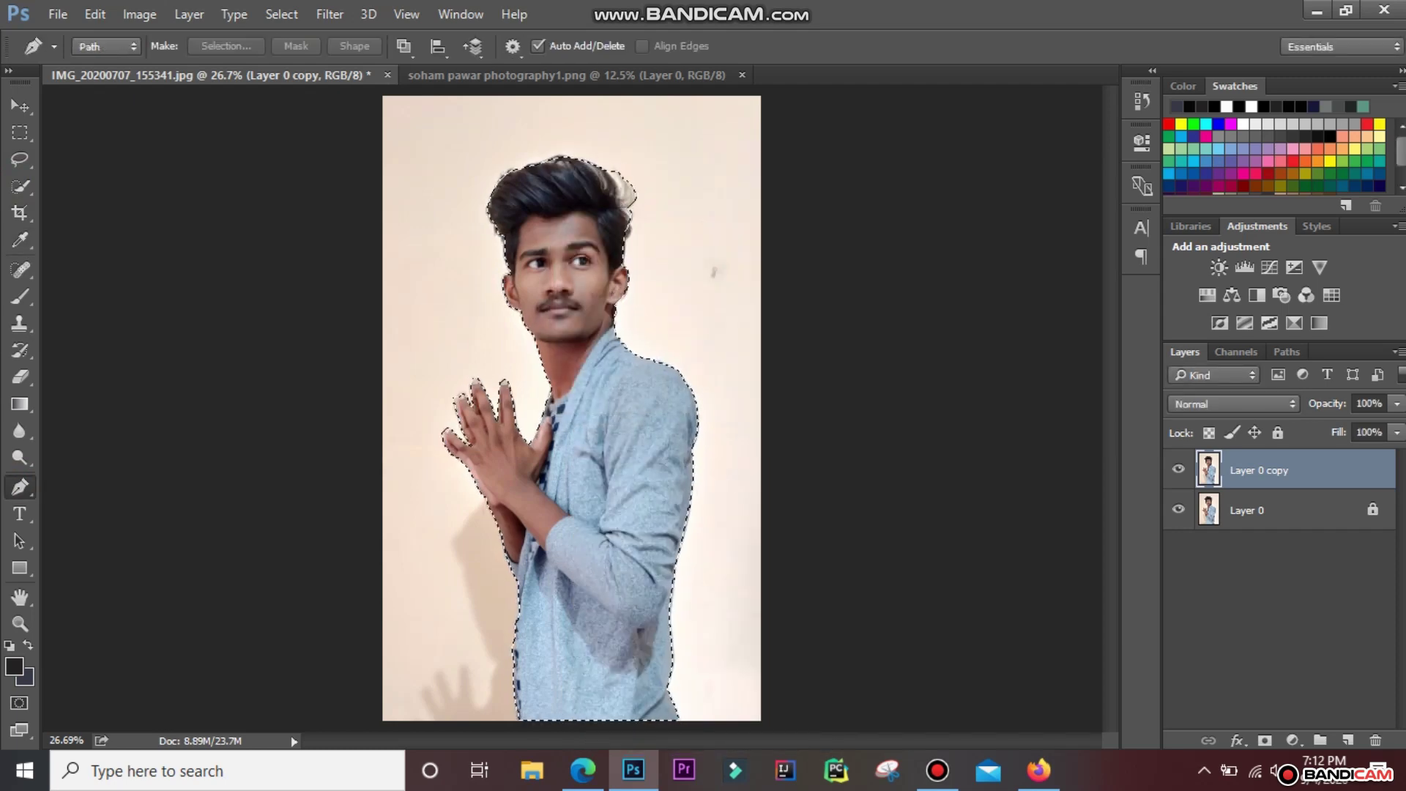
Copy the selected man to Layer 1, preview it over transparency, then delete Layer 1
key(w)
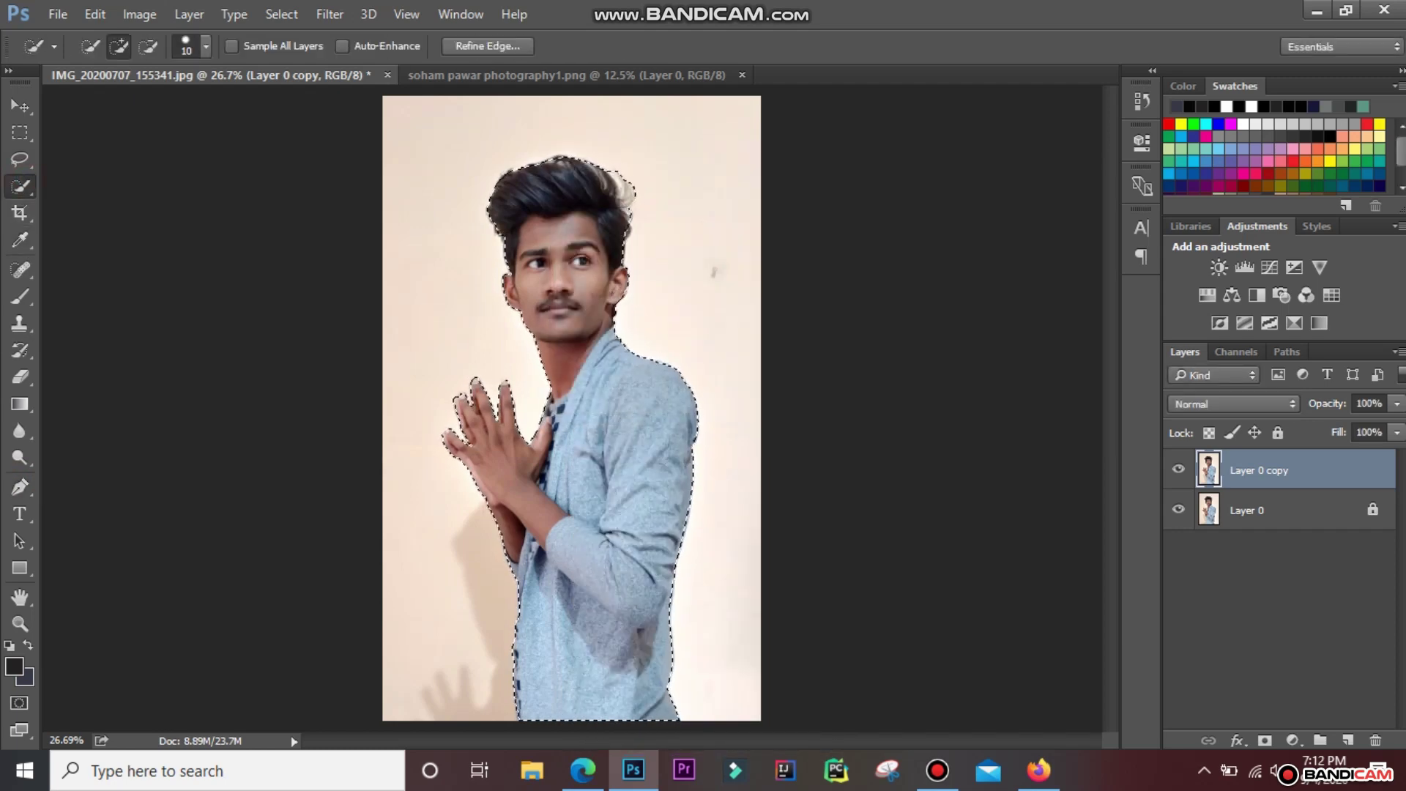
right_click(538, 253)
click(593, 425)
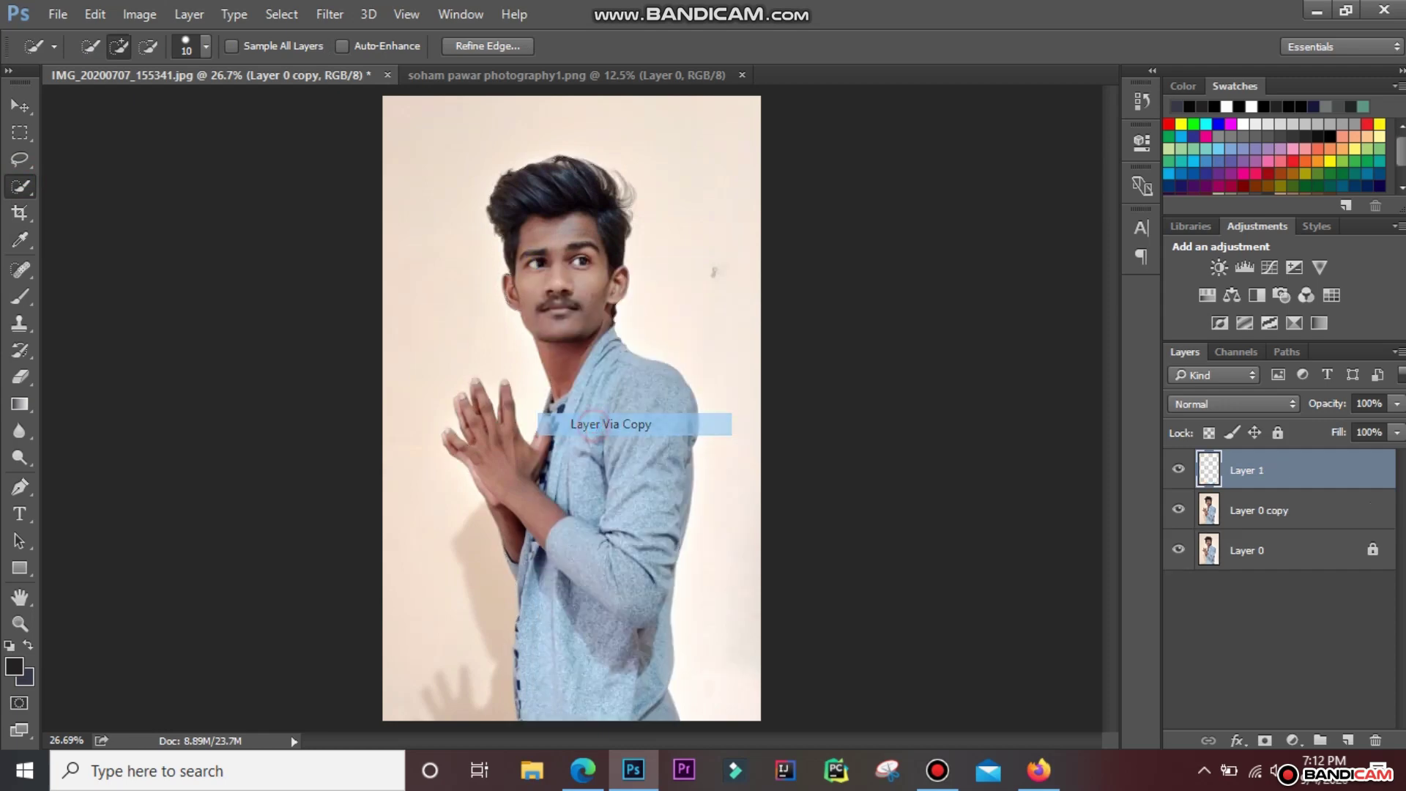
click(1179, 510)
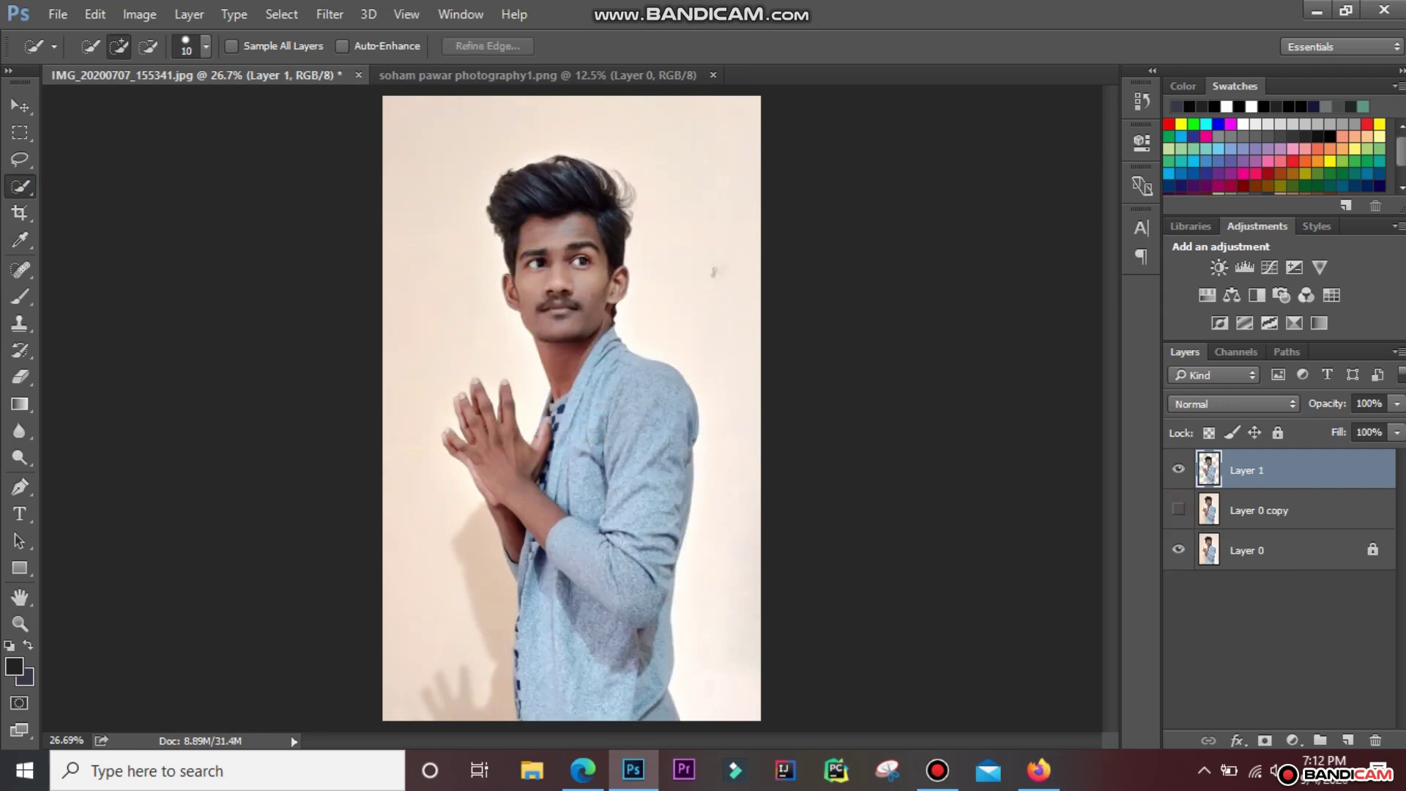
click(1180, 549)
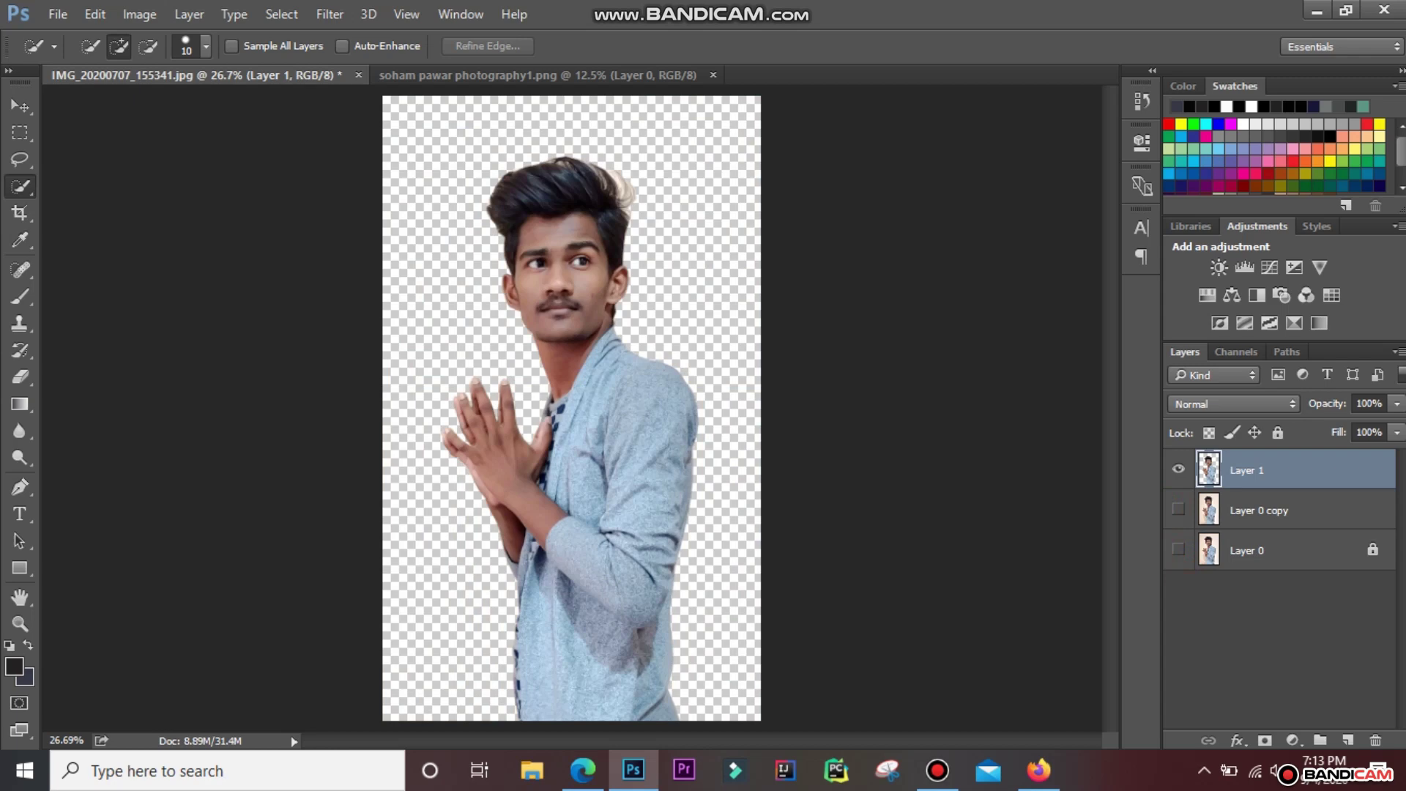
click(1179, 550)
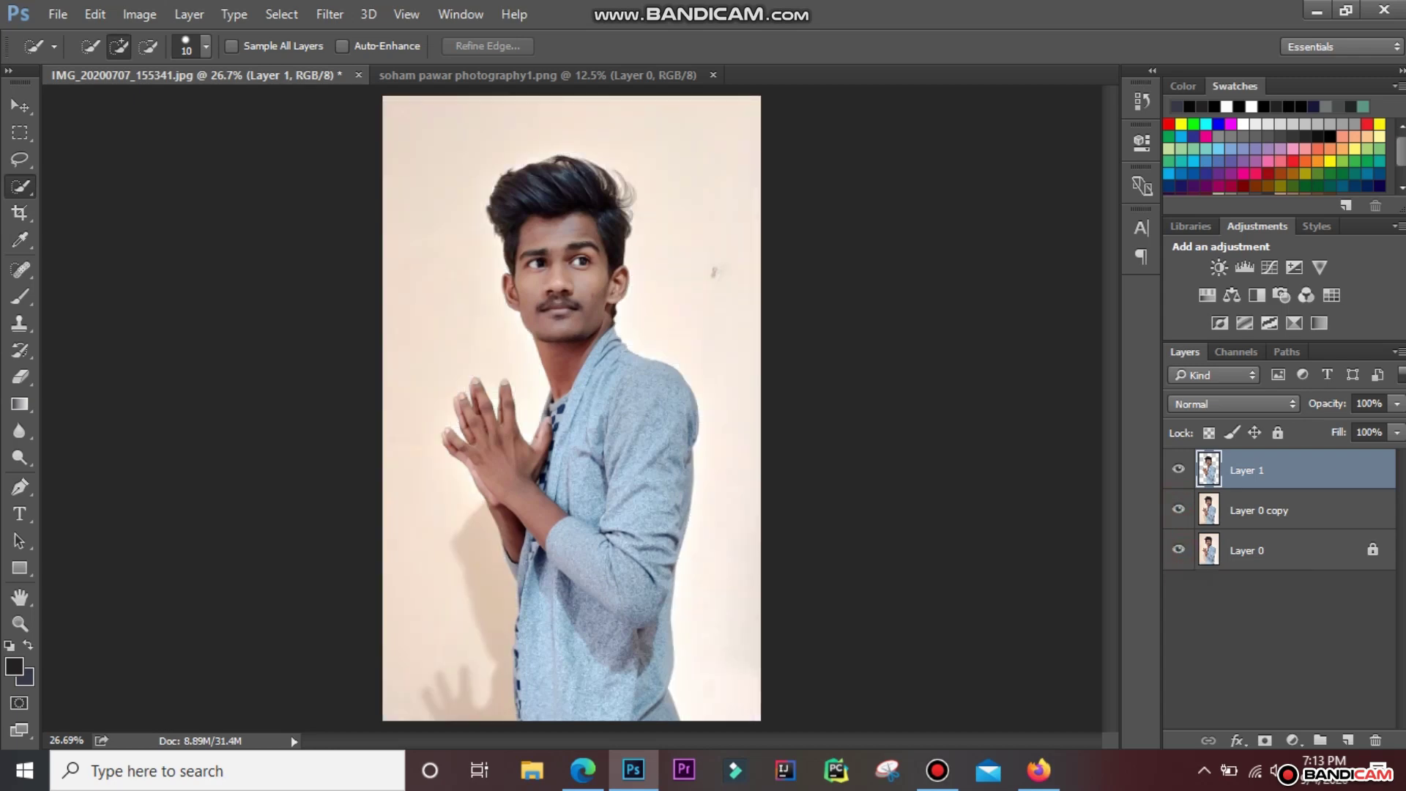
key(Delete)
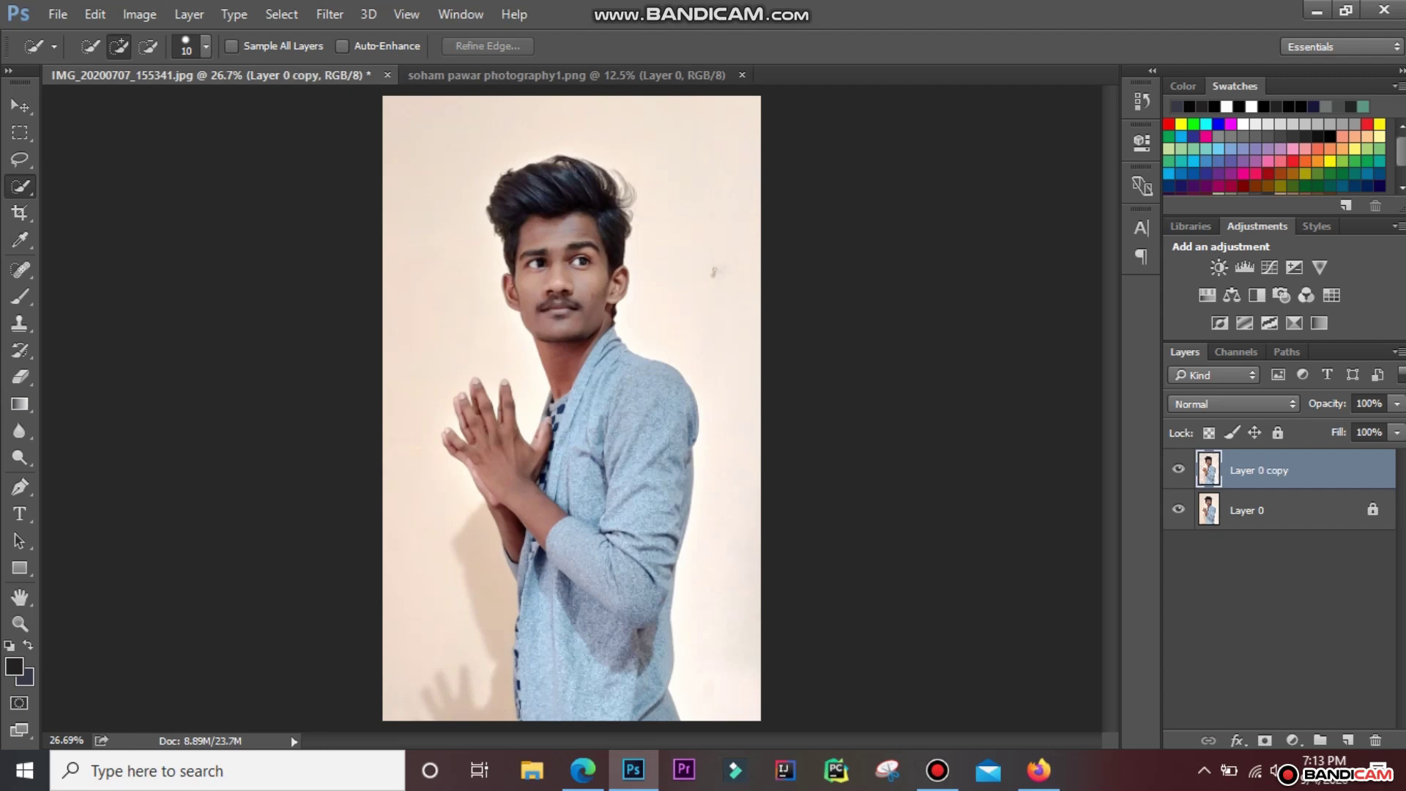
Set the standard Eraser to 114 px and erase the wall's top-left corner
click(20, 377)
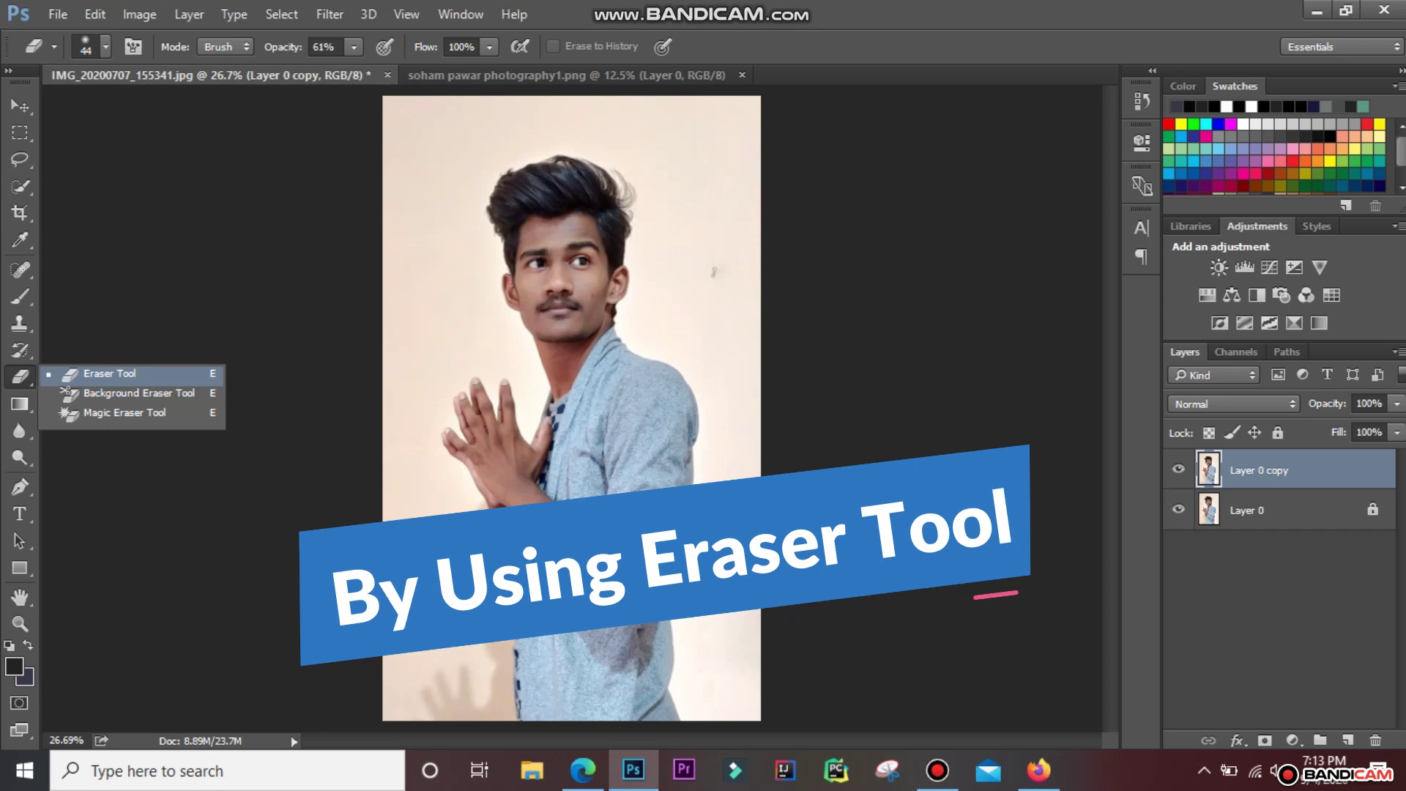
click(110, 374)
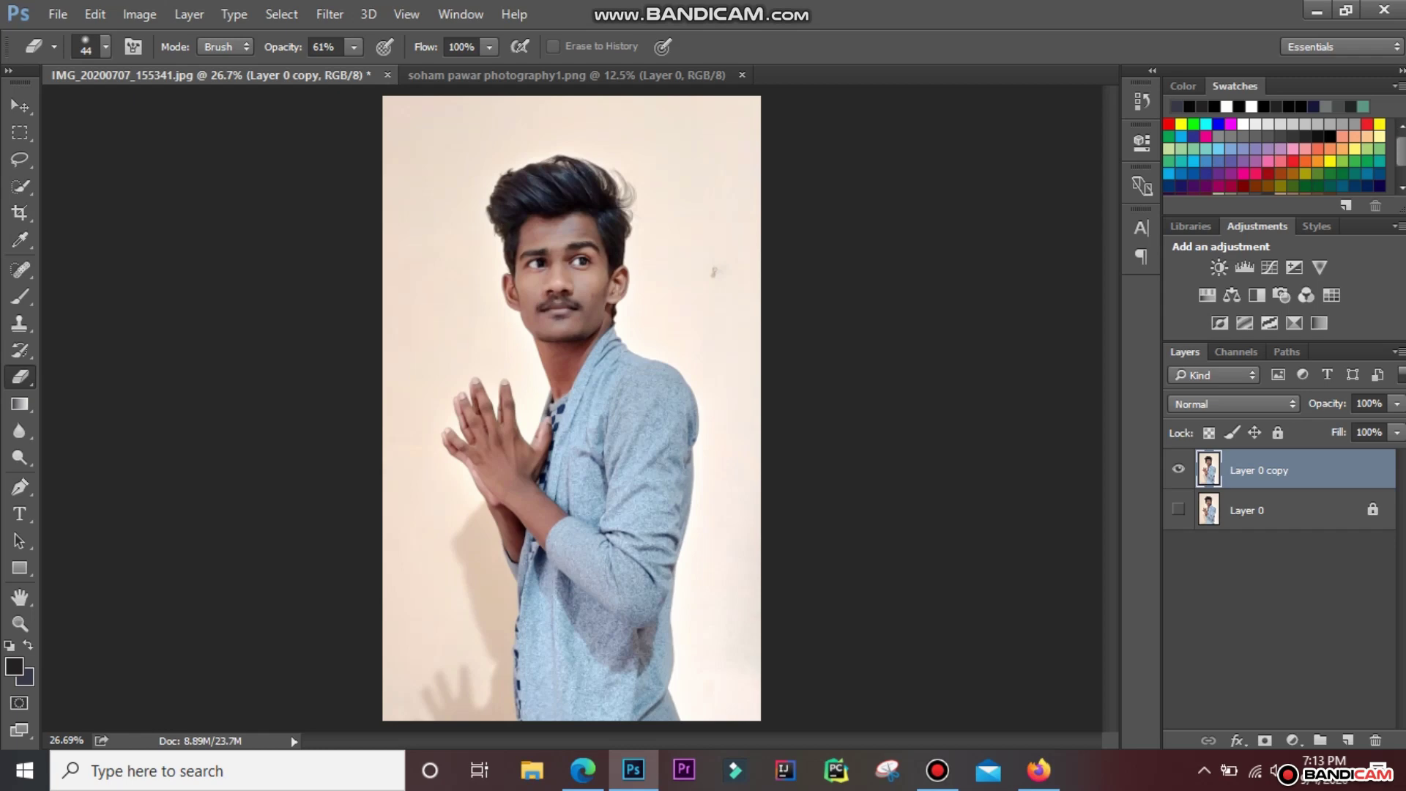
click(106, 46)
click(186, 108)
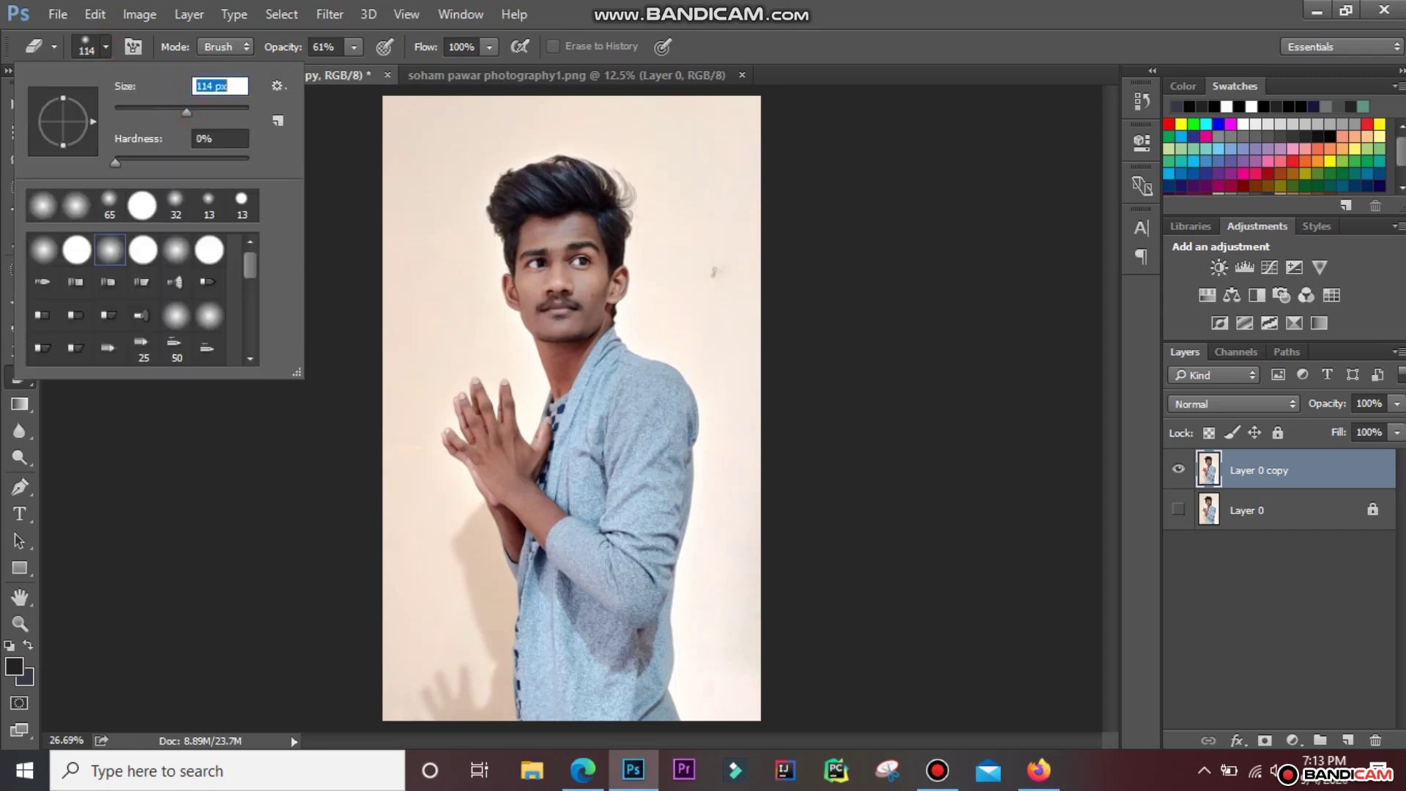
click(405, 116)
drag(405, 115, 396, 150)
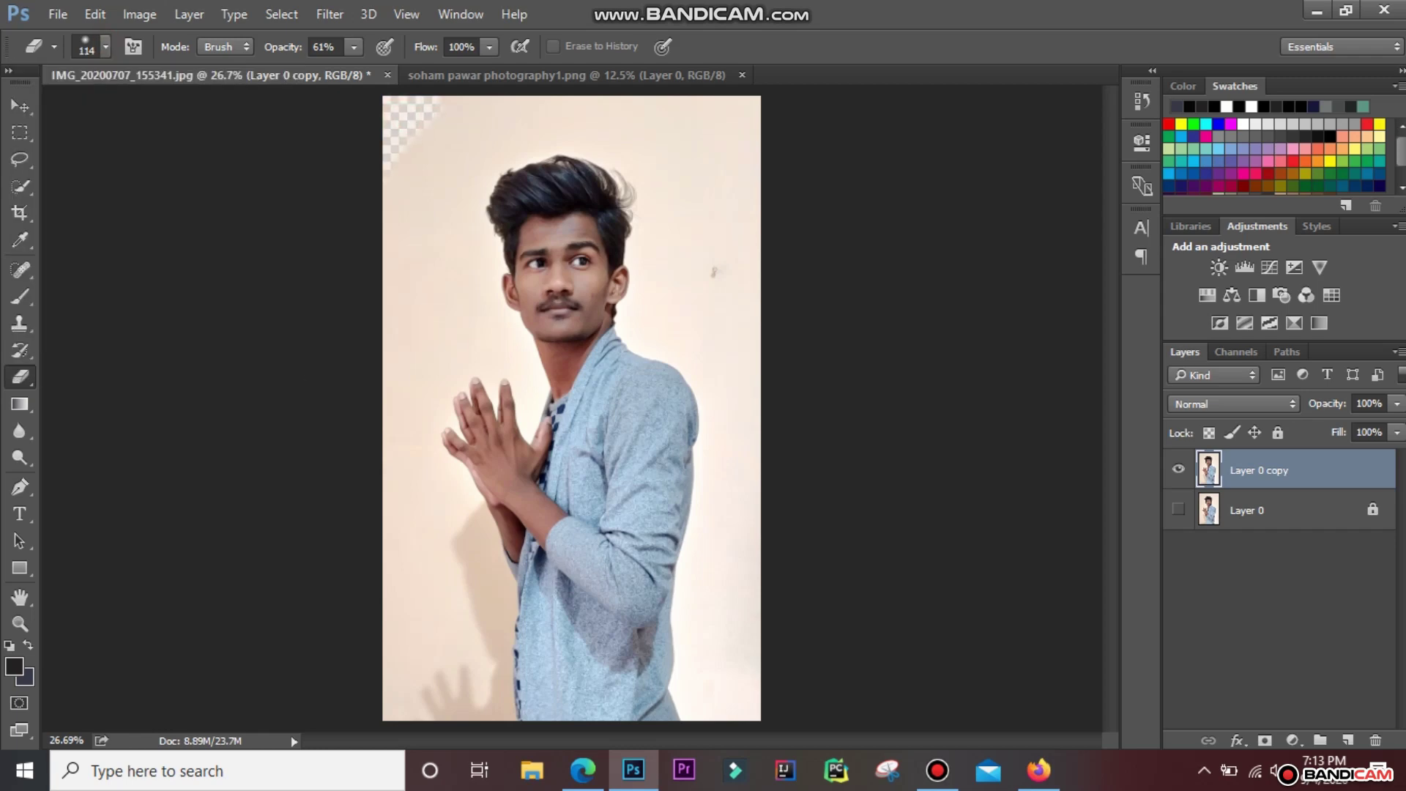
Set the eraser brush hardness to 100%
click(106, 47)
click(76, 250)
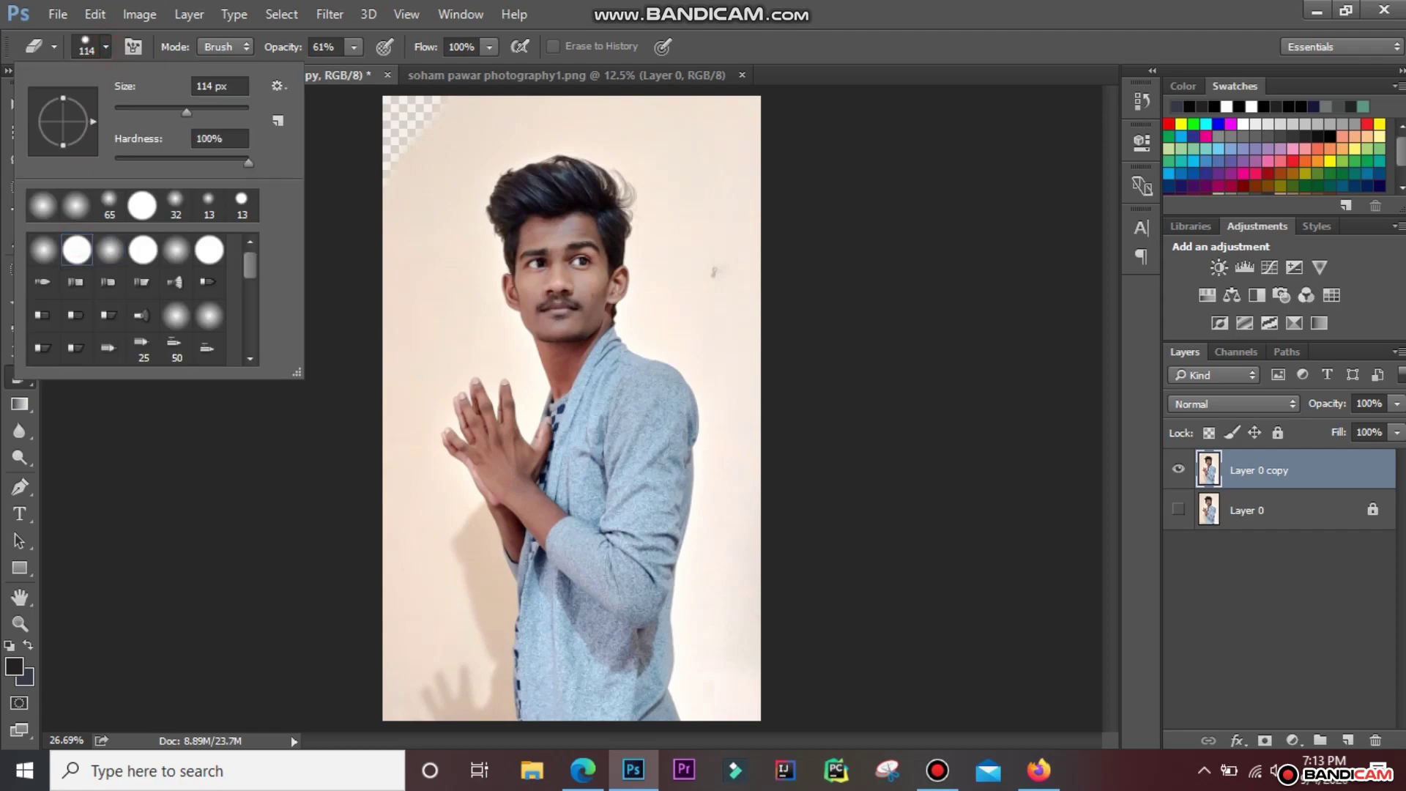
click(19, 623)
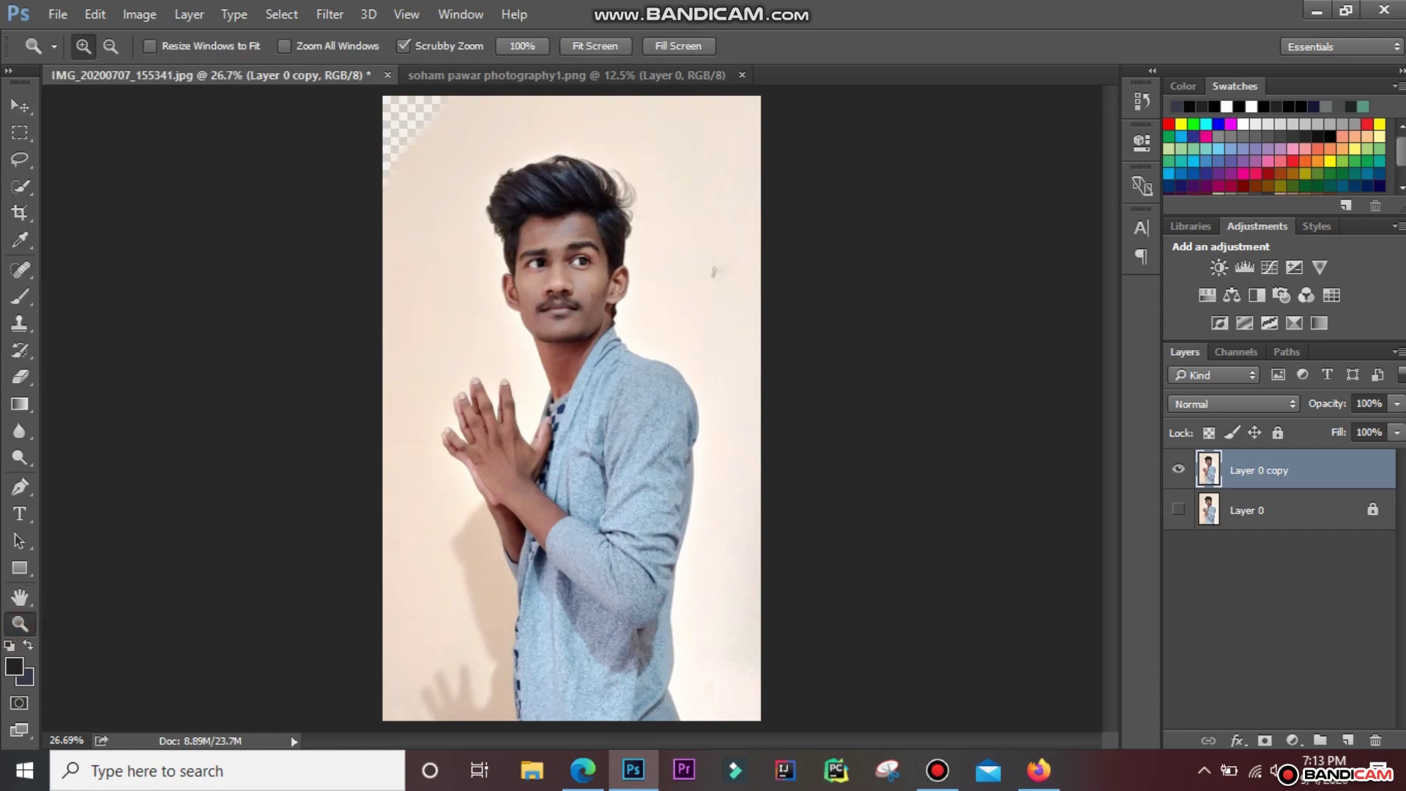
Zoom in on the hands and sleeve and erase the wall right of the sweater
click(696, 529)
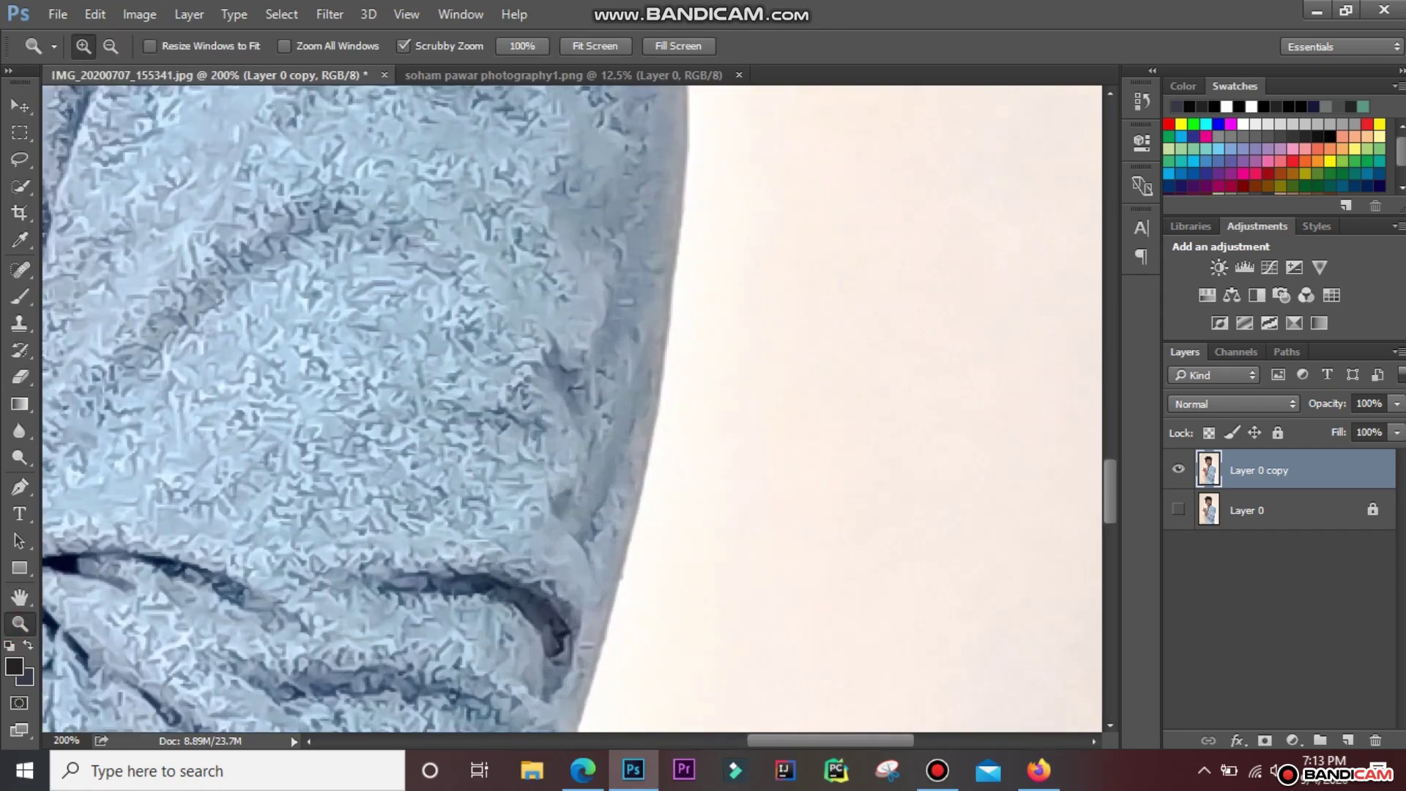
right_click(431, 456)
click(501, 471)
click(718, 535)
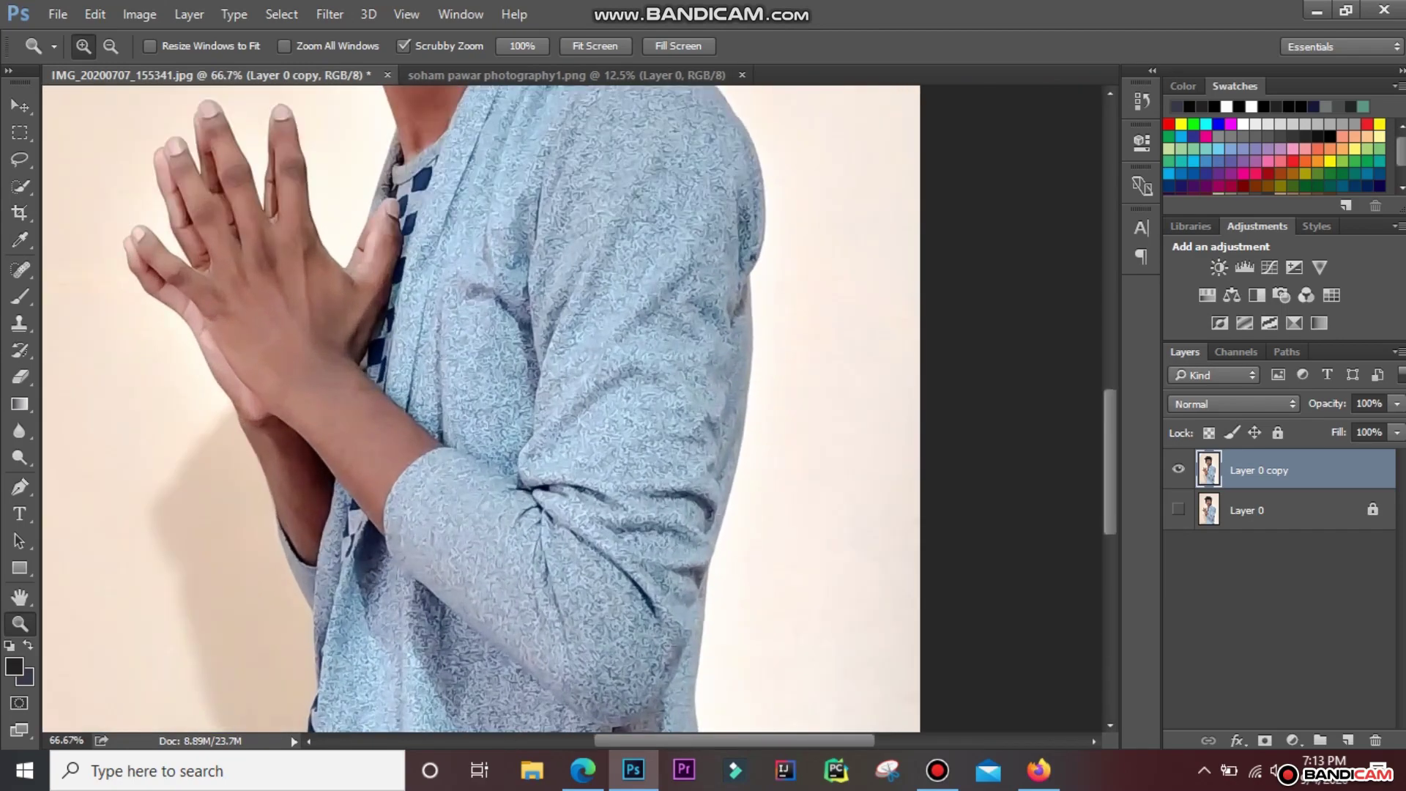
scroll(480, 410, down, 5)
key(e)
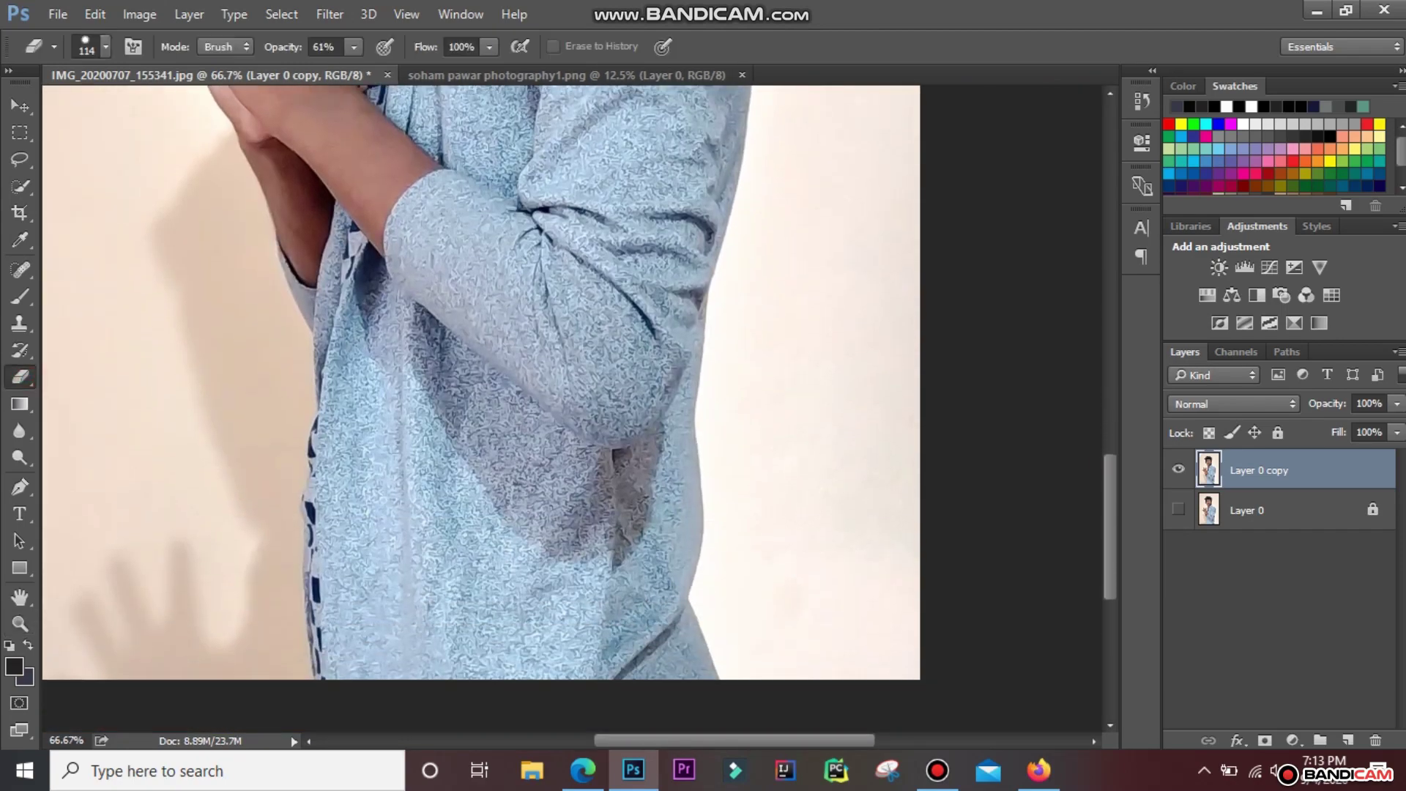
drag(795, 516, 740, 597)
Set the eraser to 51 px and erase wall along the sweater's right and lower edge
click(105, 46)
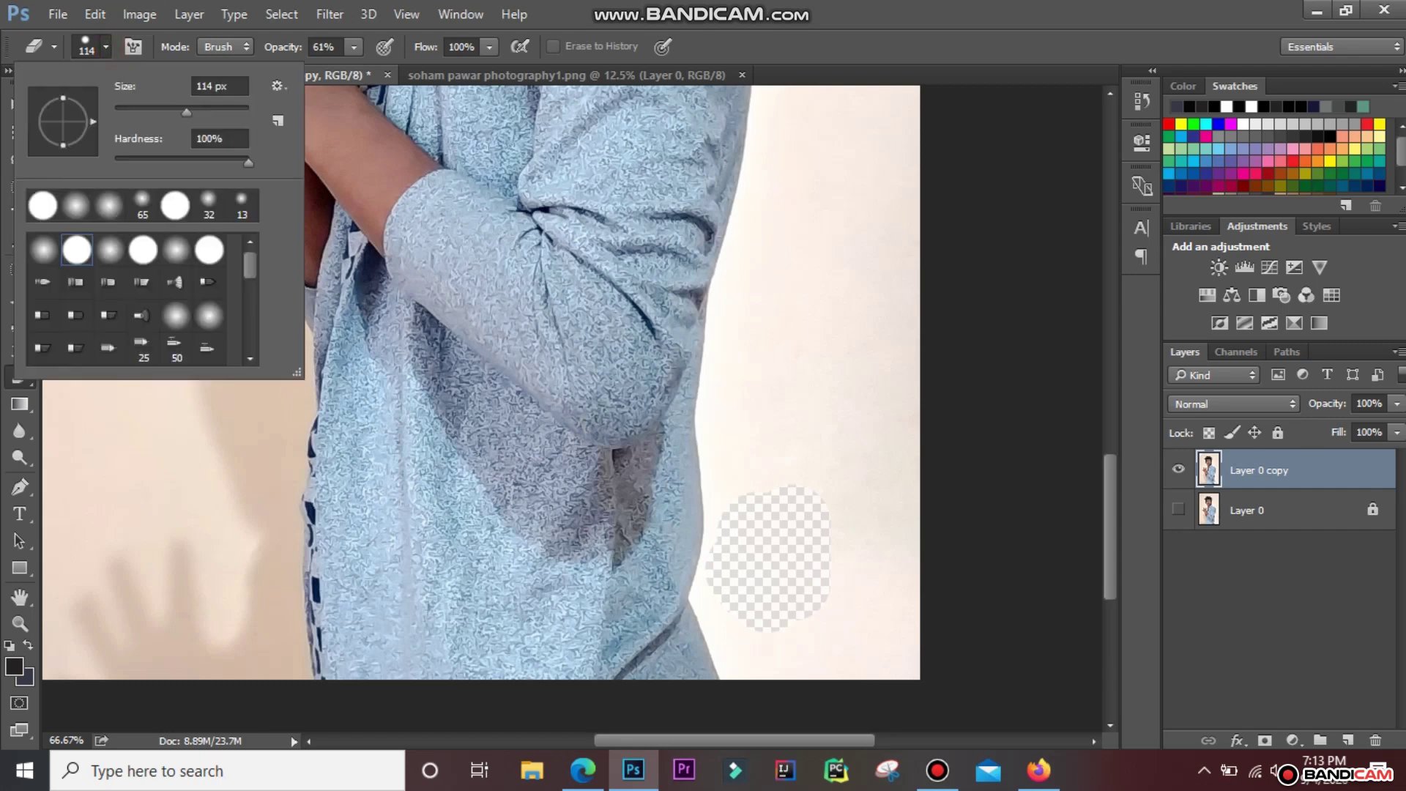
double_click(213, 85)
text(51)
key(Return)
drag(736, 670, 700, 597)
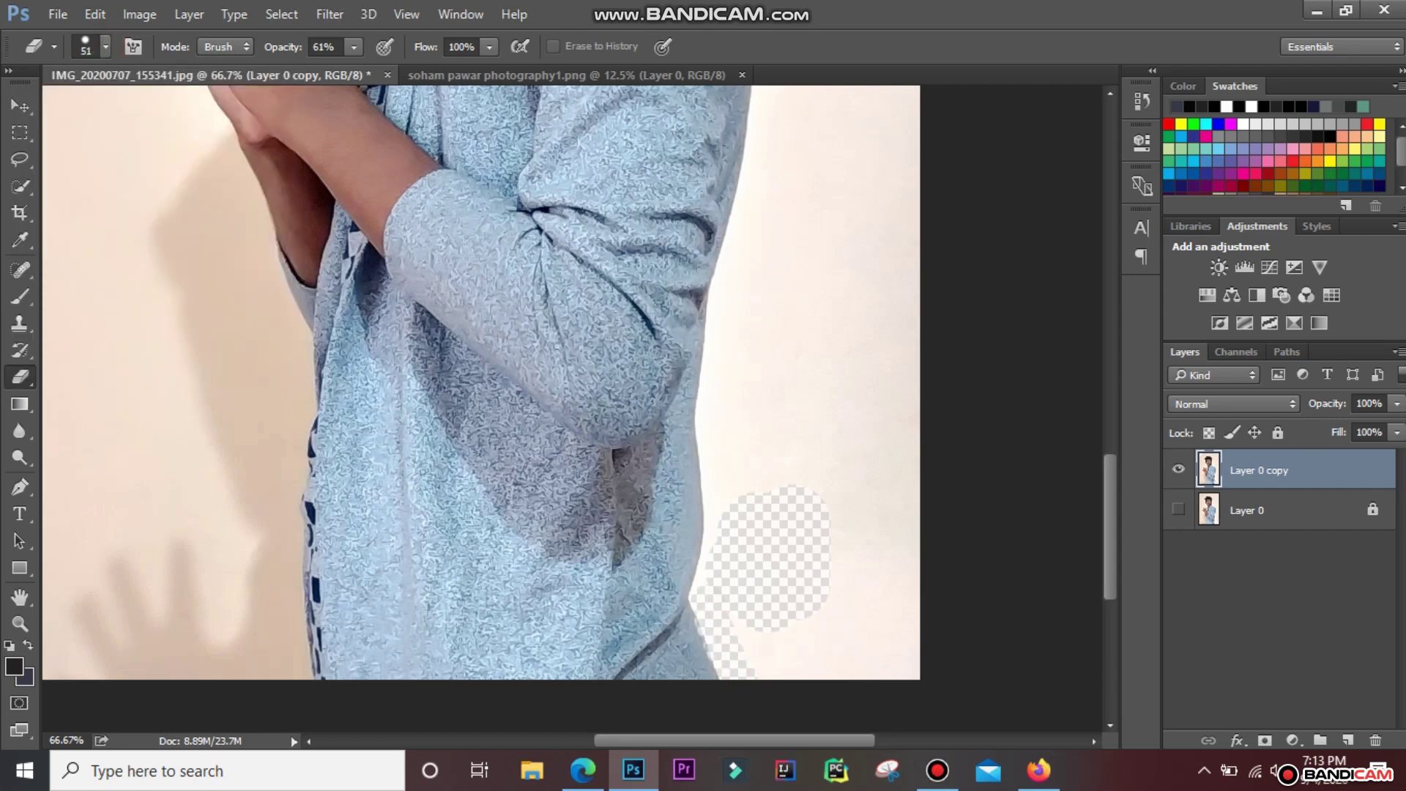
mouse_move(742, 242)
mouse_down()
mouse_move(721, 315)
mouse_move(712, 498)
mouse_up()
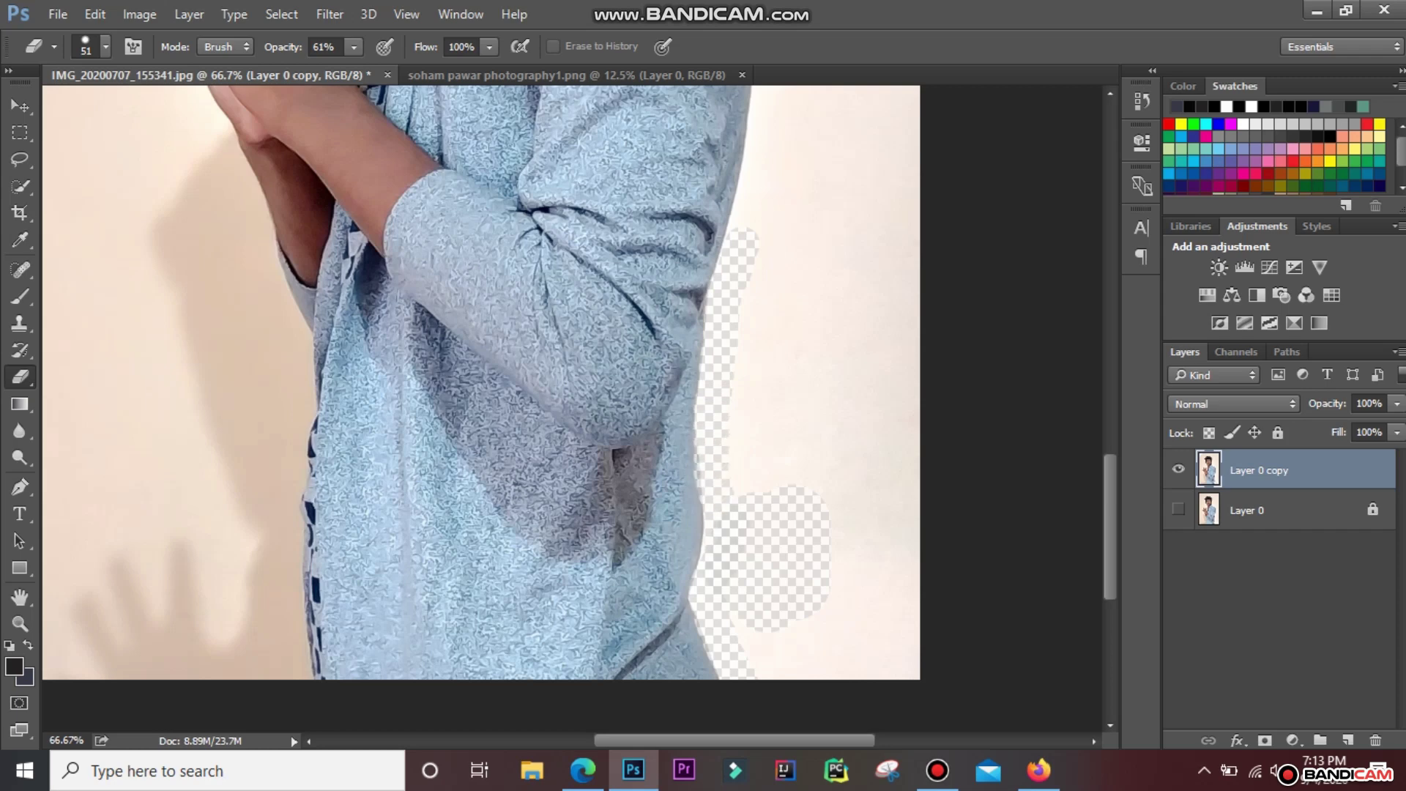
mouse_move(755, 644)
mouse_down()
mouse_move(879, 670)
mouse_move(904, 432)
mouse_move(784, 645)
mouse_up()
Erase the wall up the right canvas edge beside the arm and sleeve
drag(846, 440, 879, 527)
drag(908, 381, 916, 271)
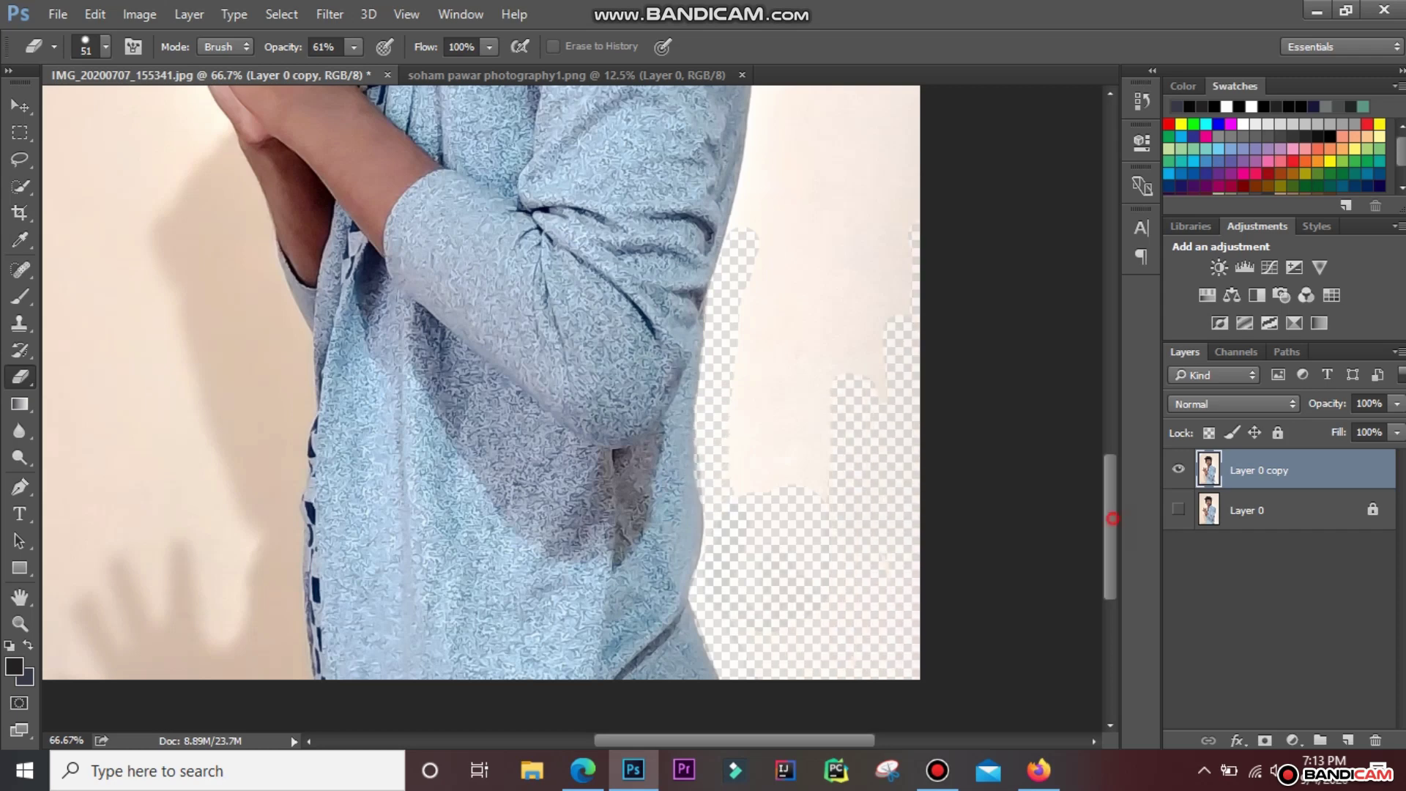
drag(1112, 518, 1112, 471)
mouse_move(766, 196)
mouse_down()
mouse_move(748, 381)
mouse_move(704, 513)
mouse_up()
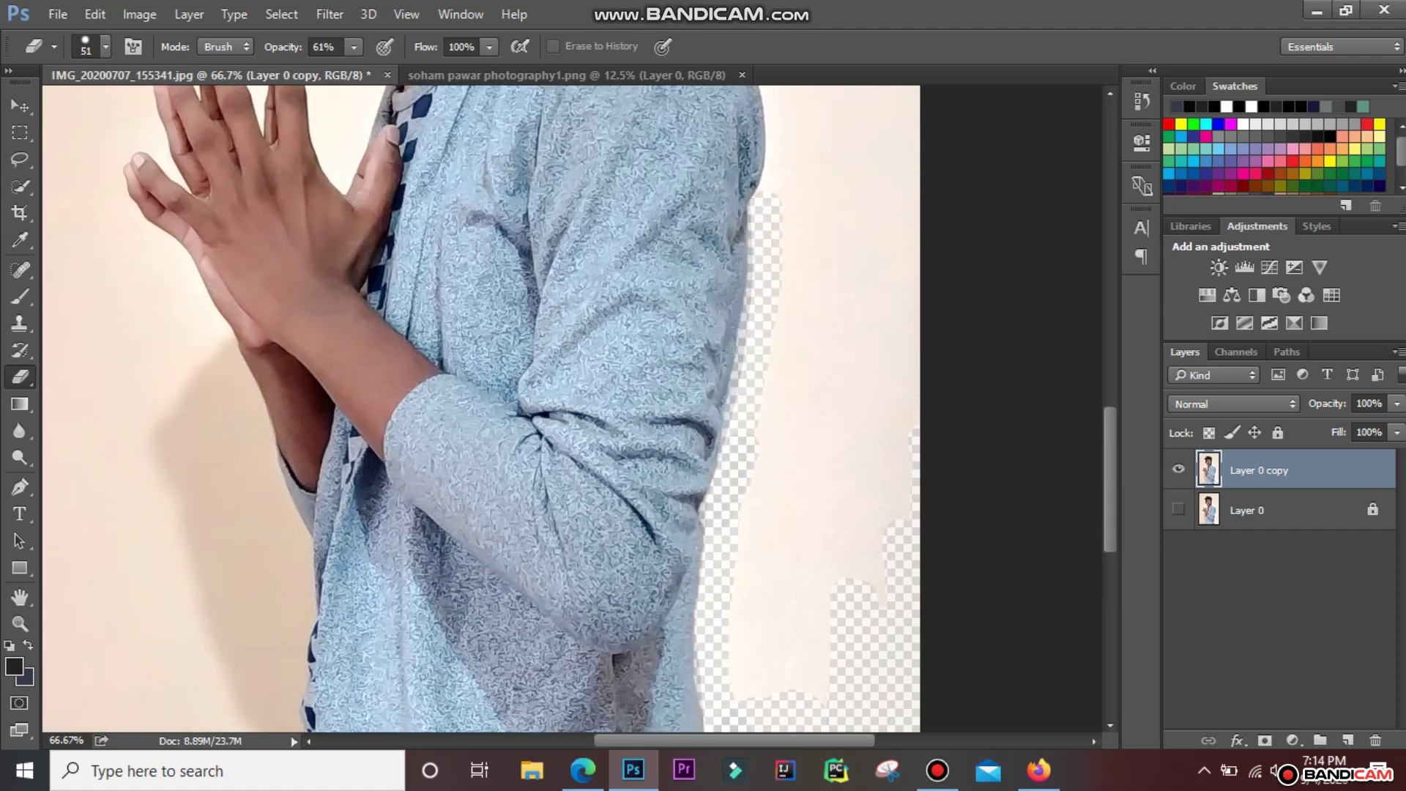
mouse_move(777, 205)
mouse_down()
mouse_move(890, 199)
mouse_move(907, 432)
mouse_up()
drag(784, 227, 879, 308)
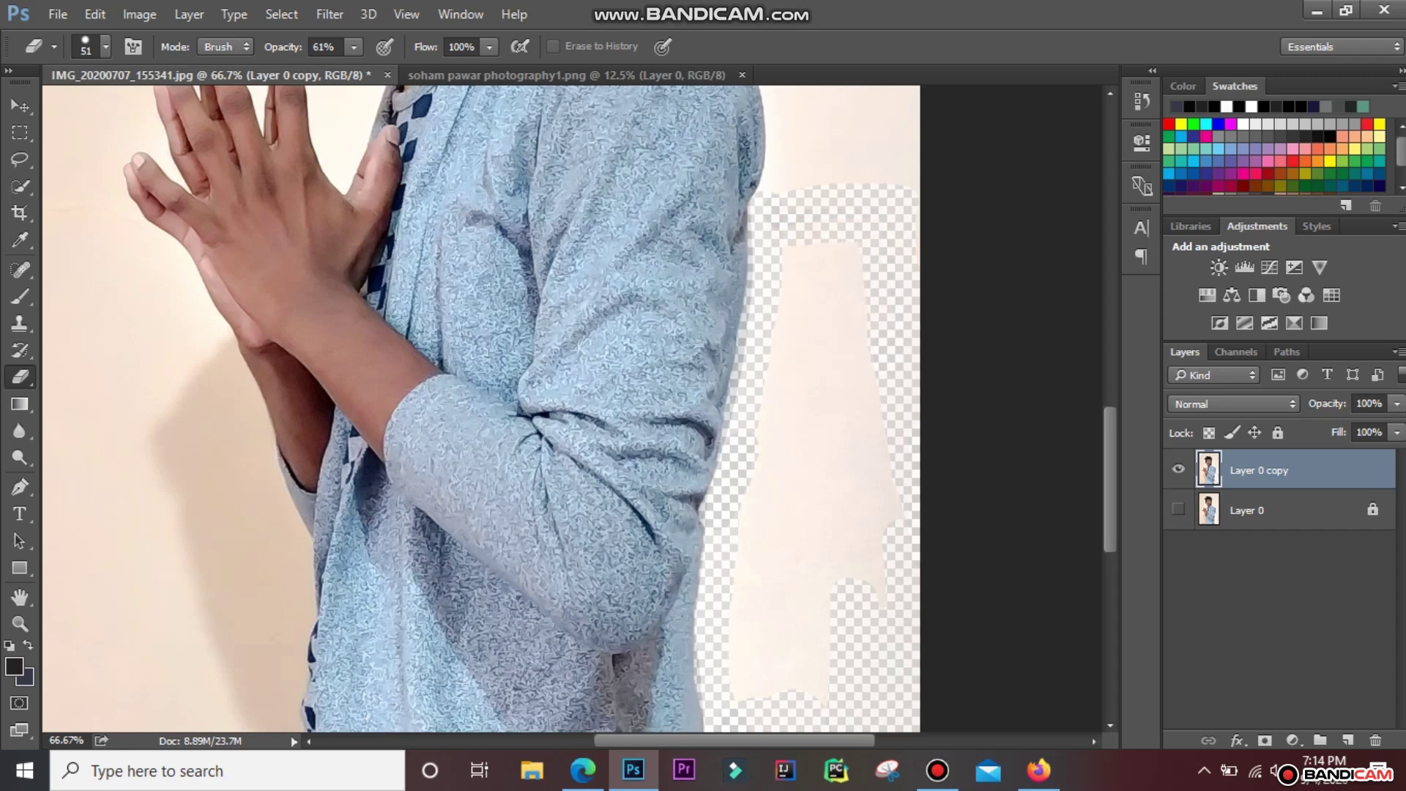
drag(879, 476, 879, 605)
mouse_move(791, 250)
mouse_down()
mouse_move(791, 341)
mouse_move(842, 286)
mouse_move(850, 524)
mouse_move(791, 433)
mouse_move(740, 681)
mouse_move(842, 528)
mouse_move(783, 498)
mouse_up()
Erase the wall above and around the man's shoulder
scroll(481, 409, up, 3)
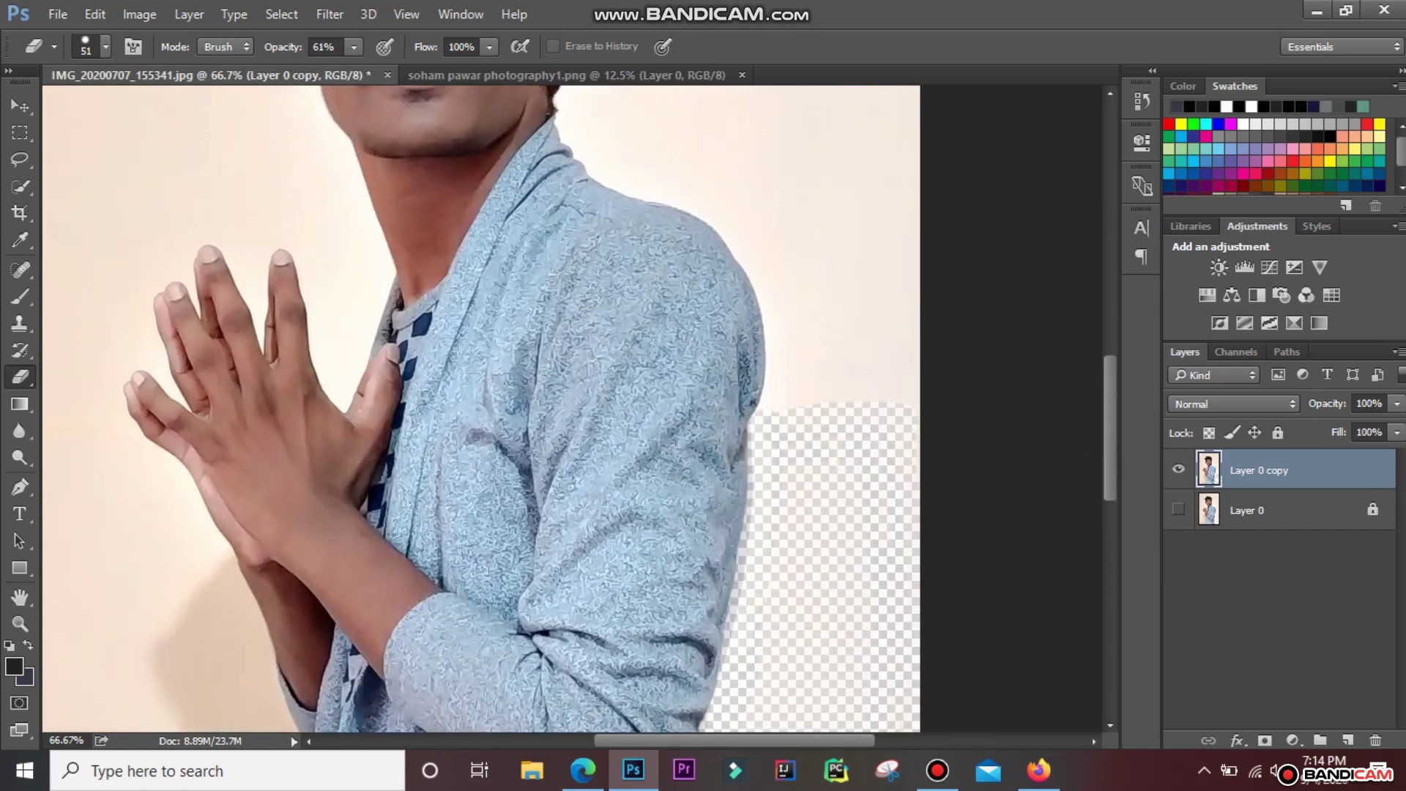
drag(757, 253, 781, 384)
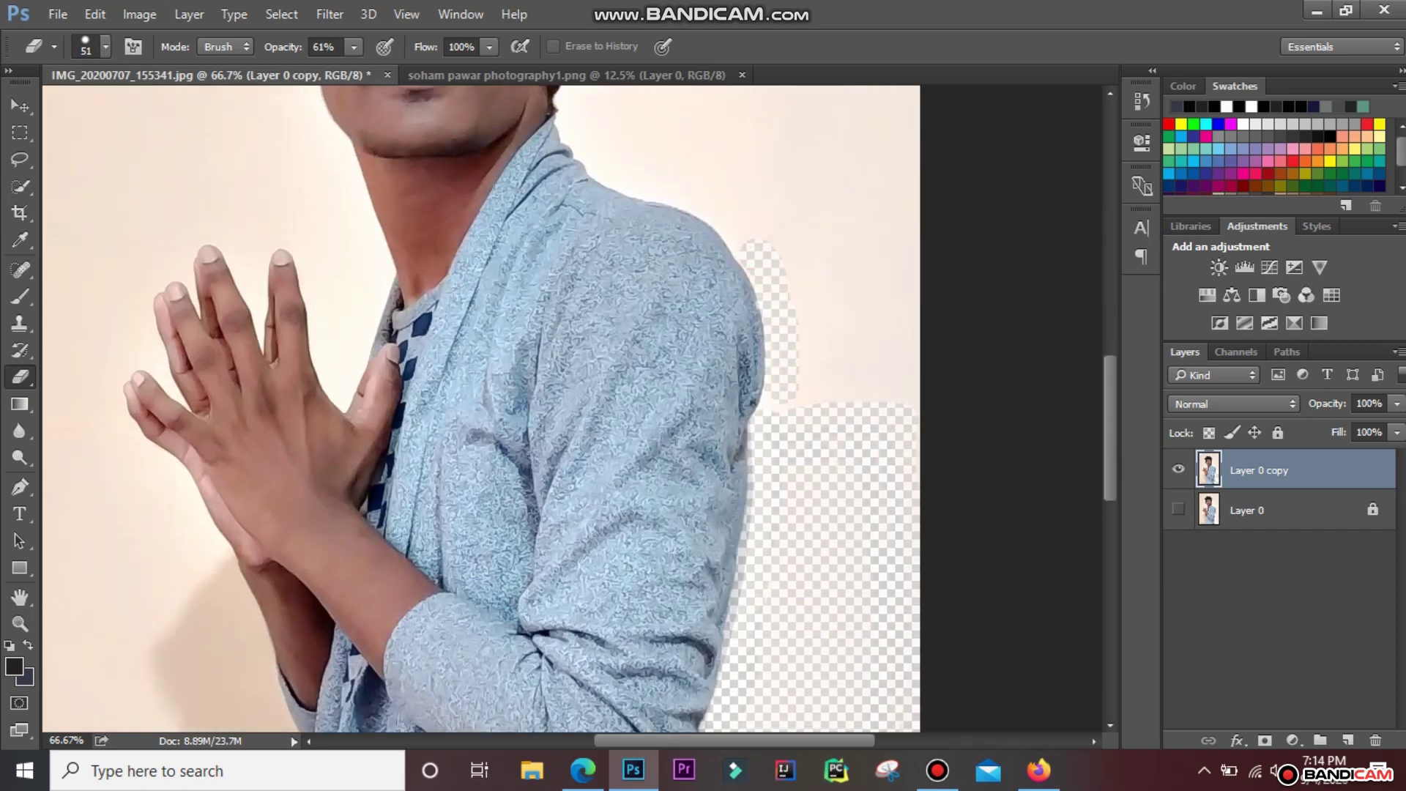
scroll(805, 205, up, 3)
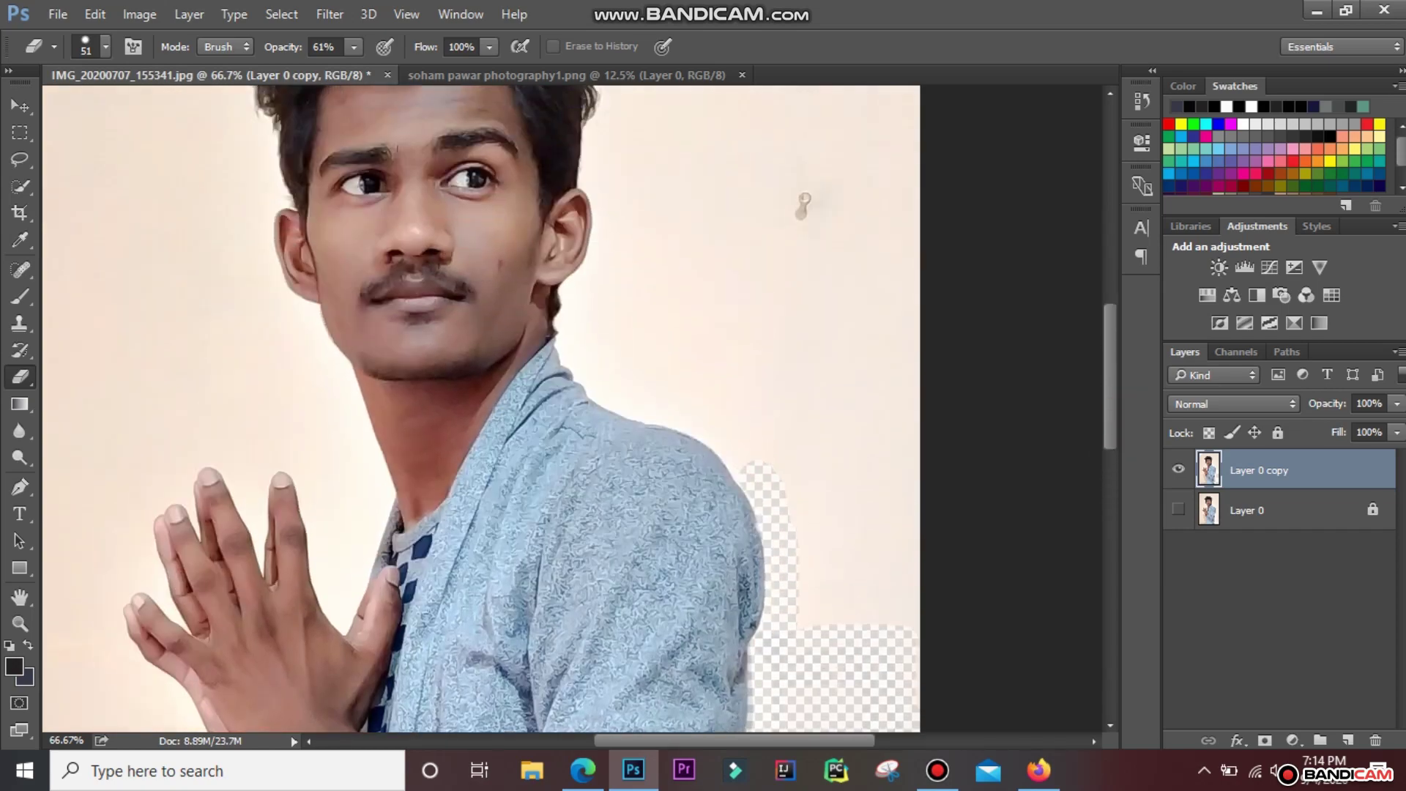
drag(595, 366, 693, 425)
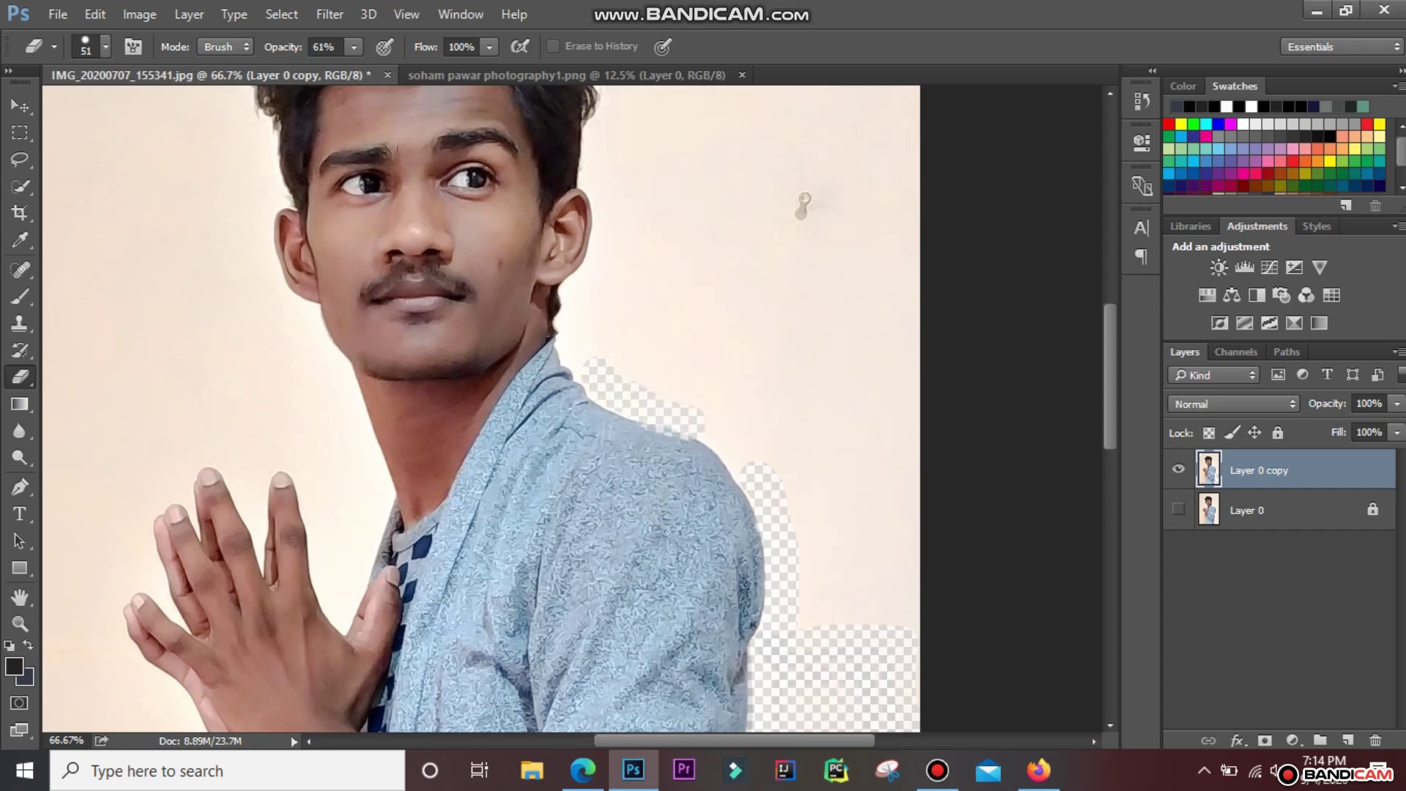
drag(765, 501, 700, 426)
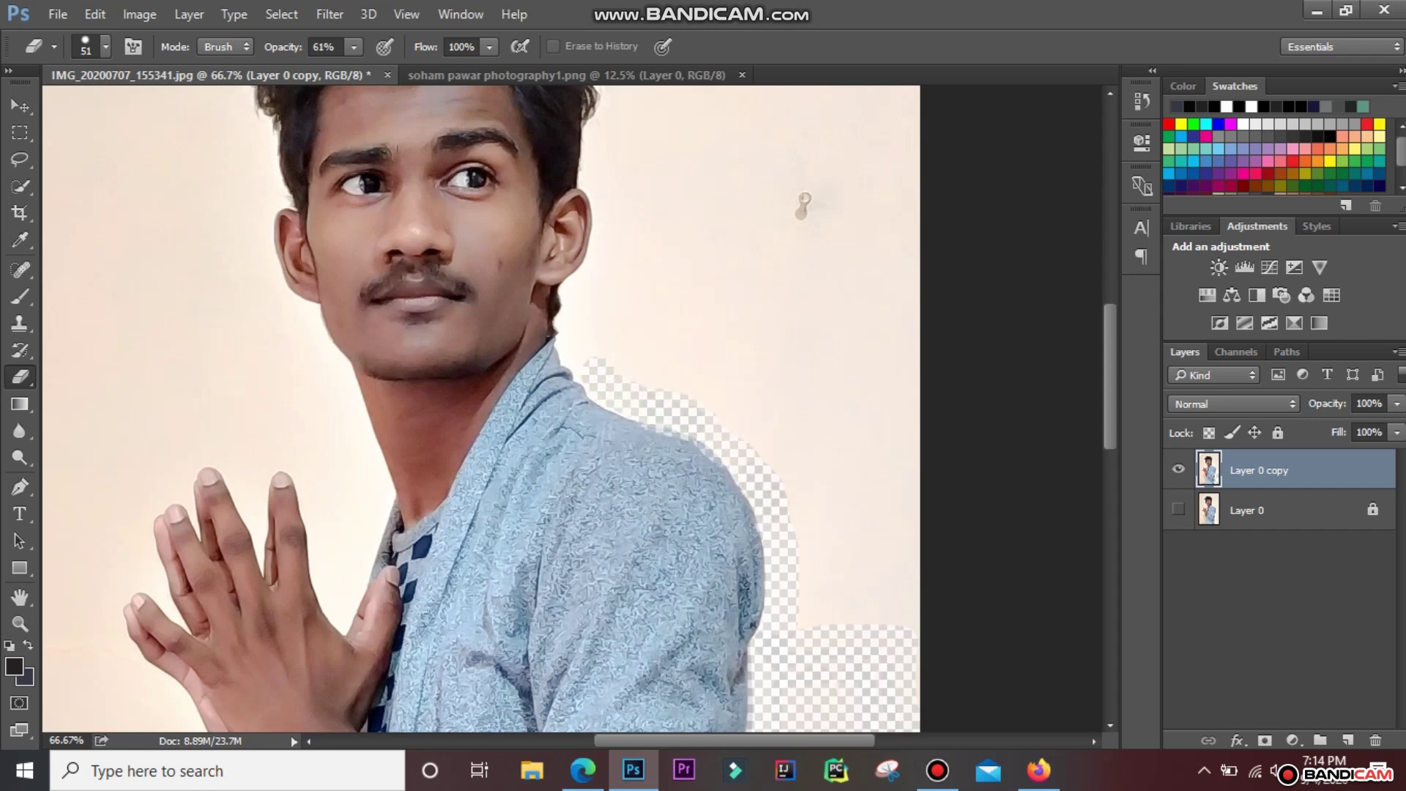
mouse_move(916, 319)
mouse_down()
mouse_move(710, 403)
mouse_move(879, 366)
mouse_up()
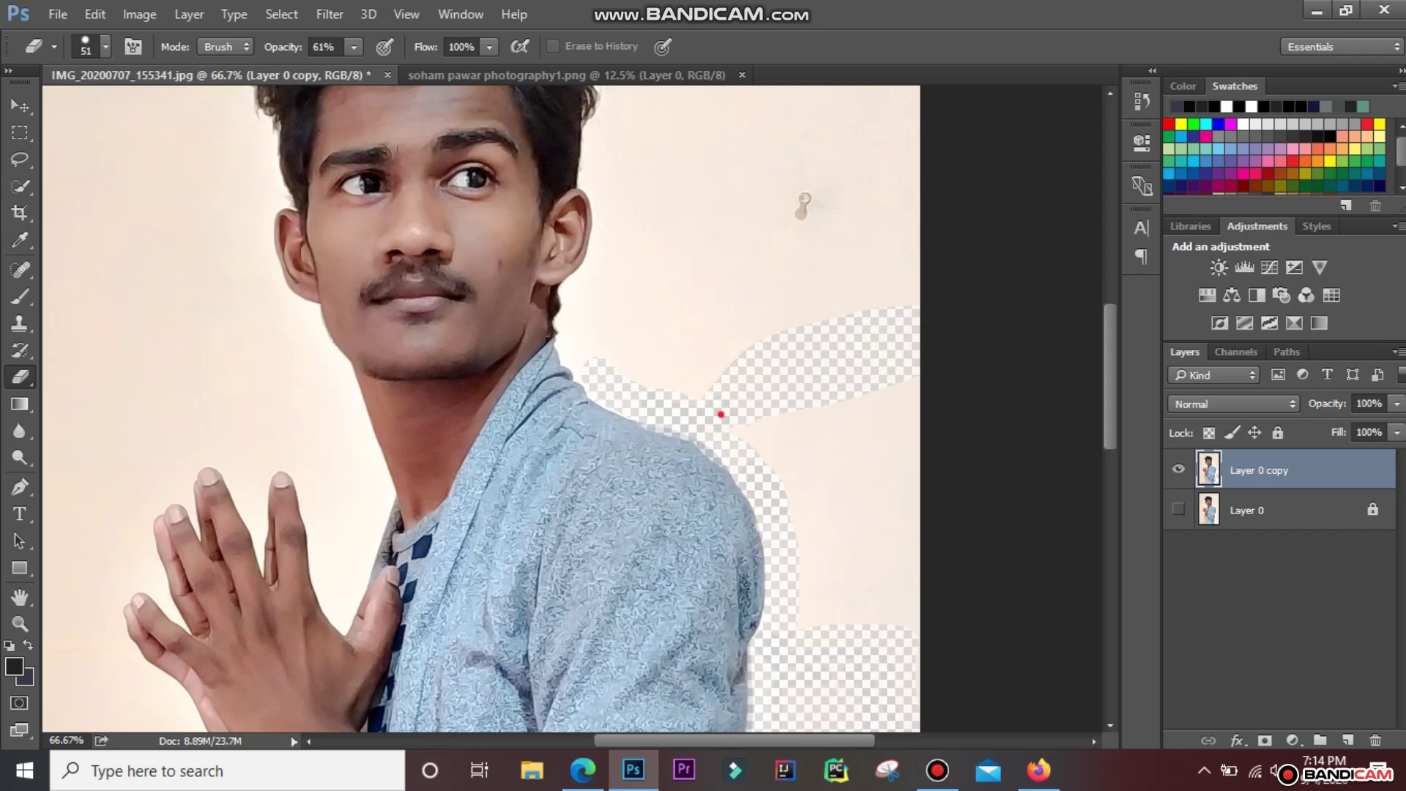
mouse_move(721, 414)
mouse_down()
mouse_move(879, 621)
mouse_move(908, 396)
mouse_move(806, 418)
mouse_move(806, 469)
mouse_move(860, 476)
mouse_move(883, 586)
mouse_move(879, 454)
mouse_up()
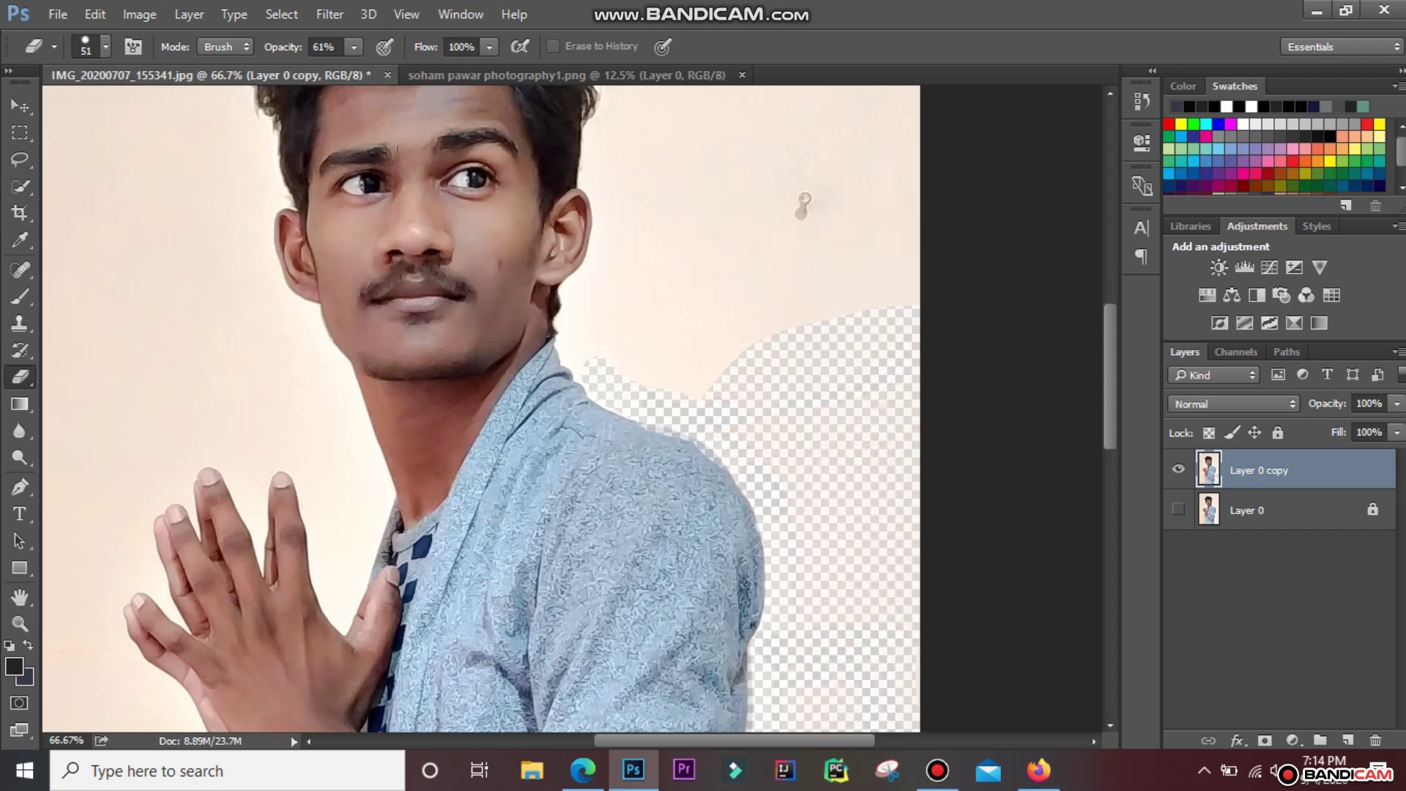
Zoom in on the shoulder and erase the wall from the ear down past the neck
key(z)
click(618, 392)
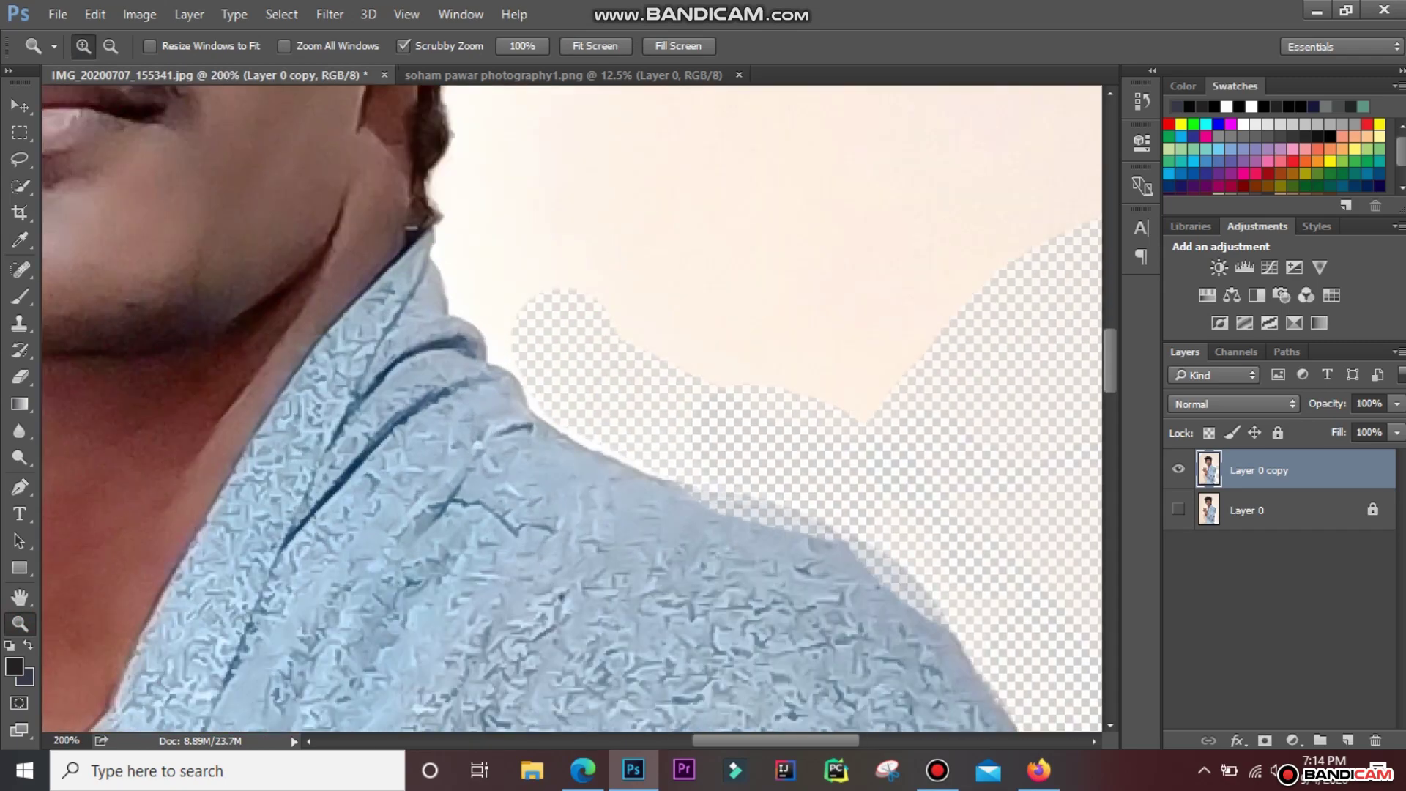
scroll(571, 411, up, 3)
key(e)
drag(641, 242, 498, 568)
mouse_move(512, 402)
mouse_down()
mouse_move(451, 513)
mouse_move(460, 535)
mouse_move(439, 432)
mouse_move(531, 322)
mouse_move(527, 293)
mouse_move(579, 234)
mouse_move(733, 329)
mouse_move(681, 572)
mouse_up()
At 100% view, erase the wall along the hair and ear edge
key(z)
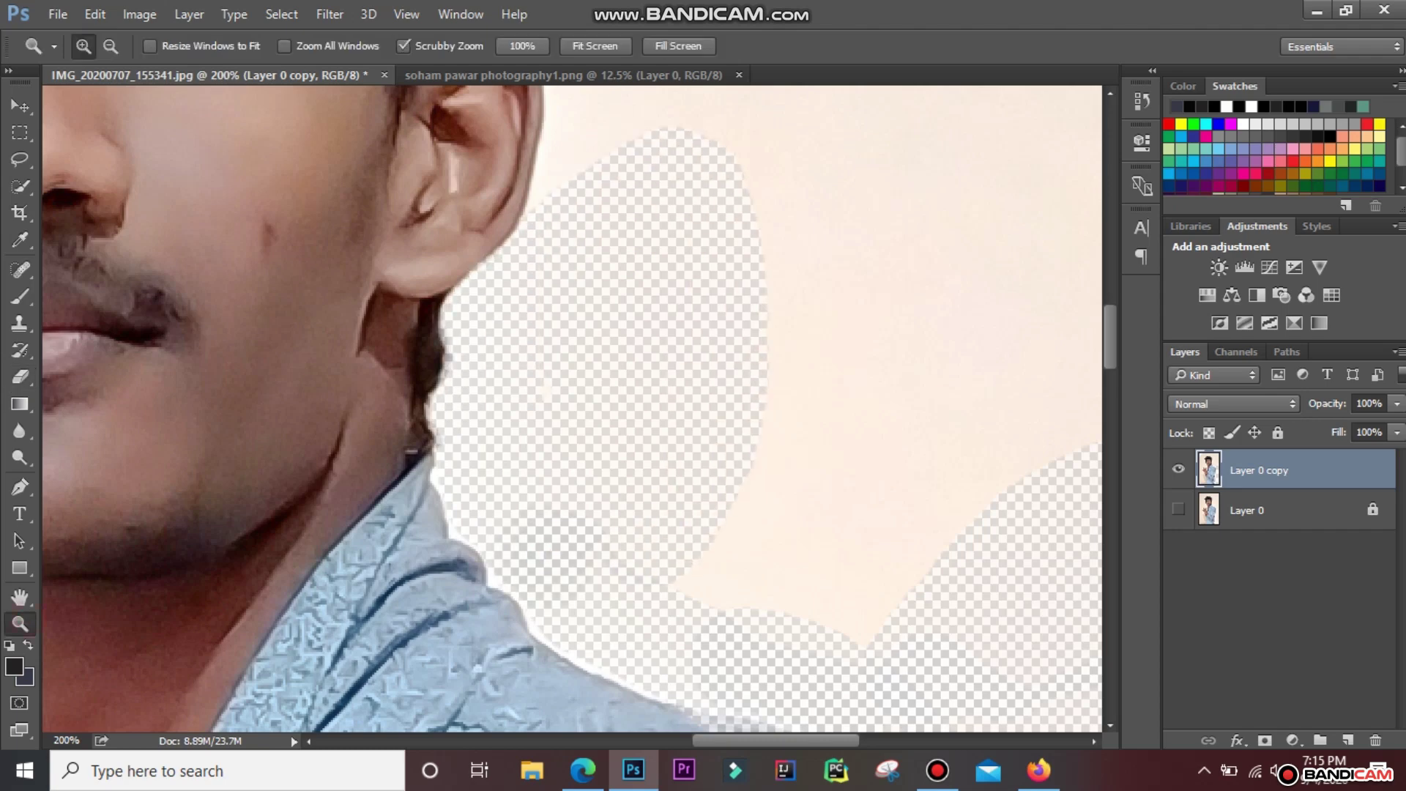
alt+click(863, 135)
scroll(557, 194, up, 3)
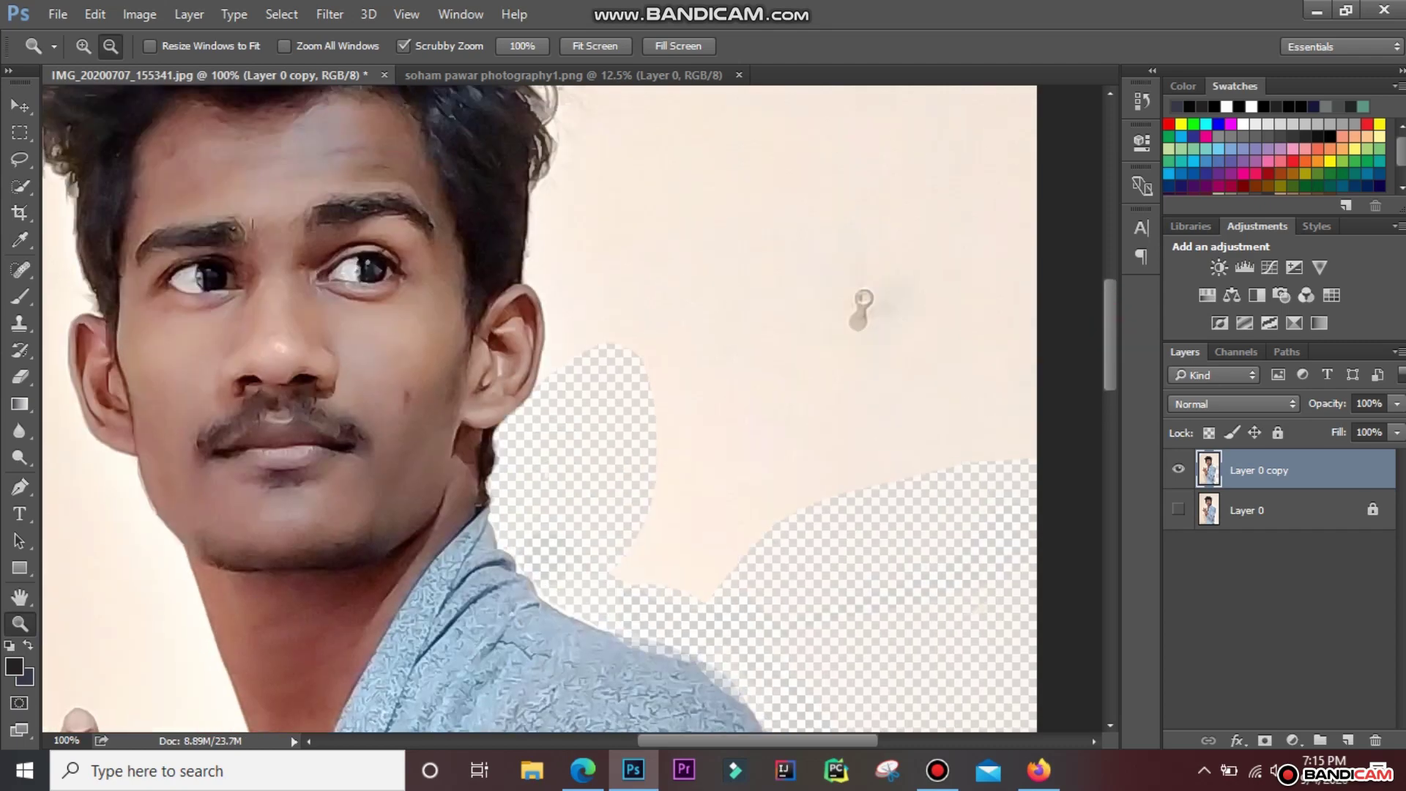
key(e)
drag(557, 194, 569, 346)
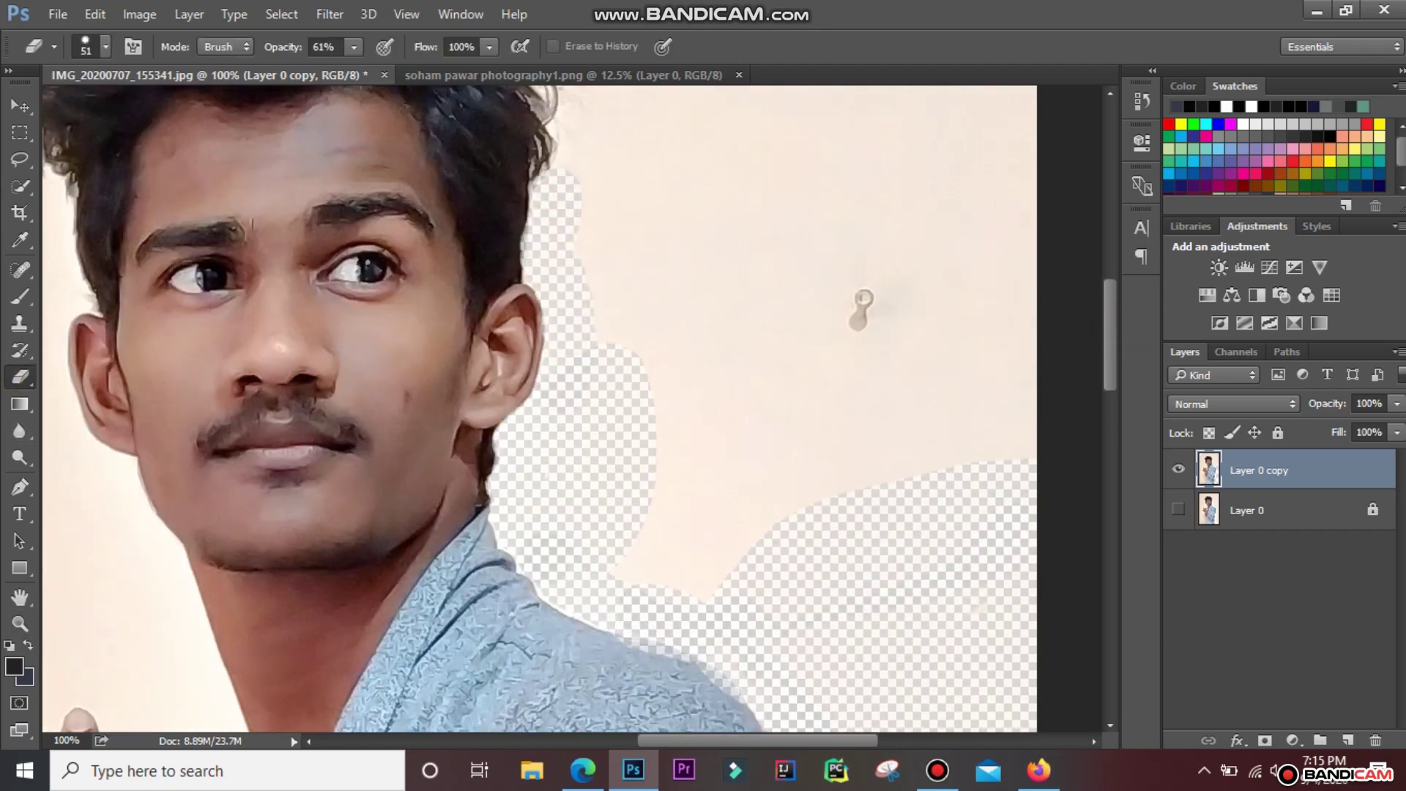
scroll(539, 408, up, 3)
mouse_move(563, 307)
mouse_down()
mouse_move(575, 410)
mouse_move(578, 172)
mouse_up()
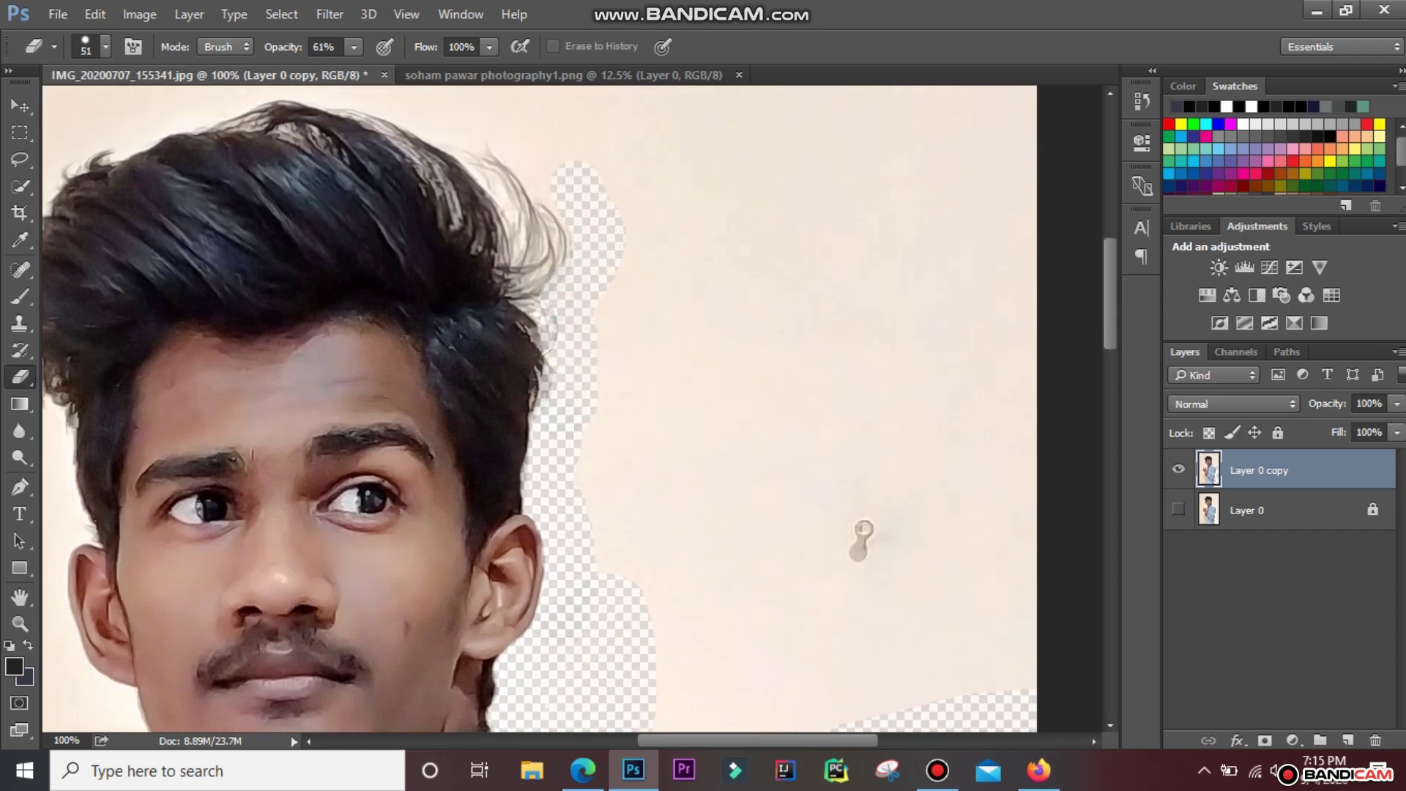
Clear leftover wall beside the hair, ear and hair top, then zoom out to 66.67%
scroll(571, 366, right, 1)
mouse_move(528, 110)
mouse_down()
mouse_move(564, 165)
mouse_move(597, 579)
mouse_move(601, 469)
mouse_up()
drag(384, 102, 506, 164)
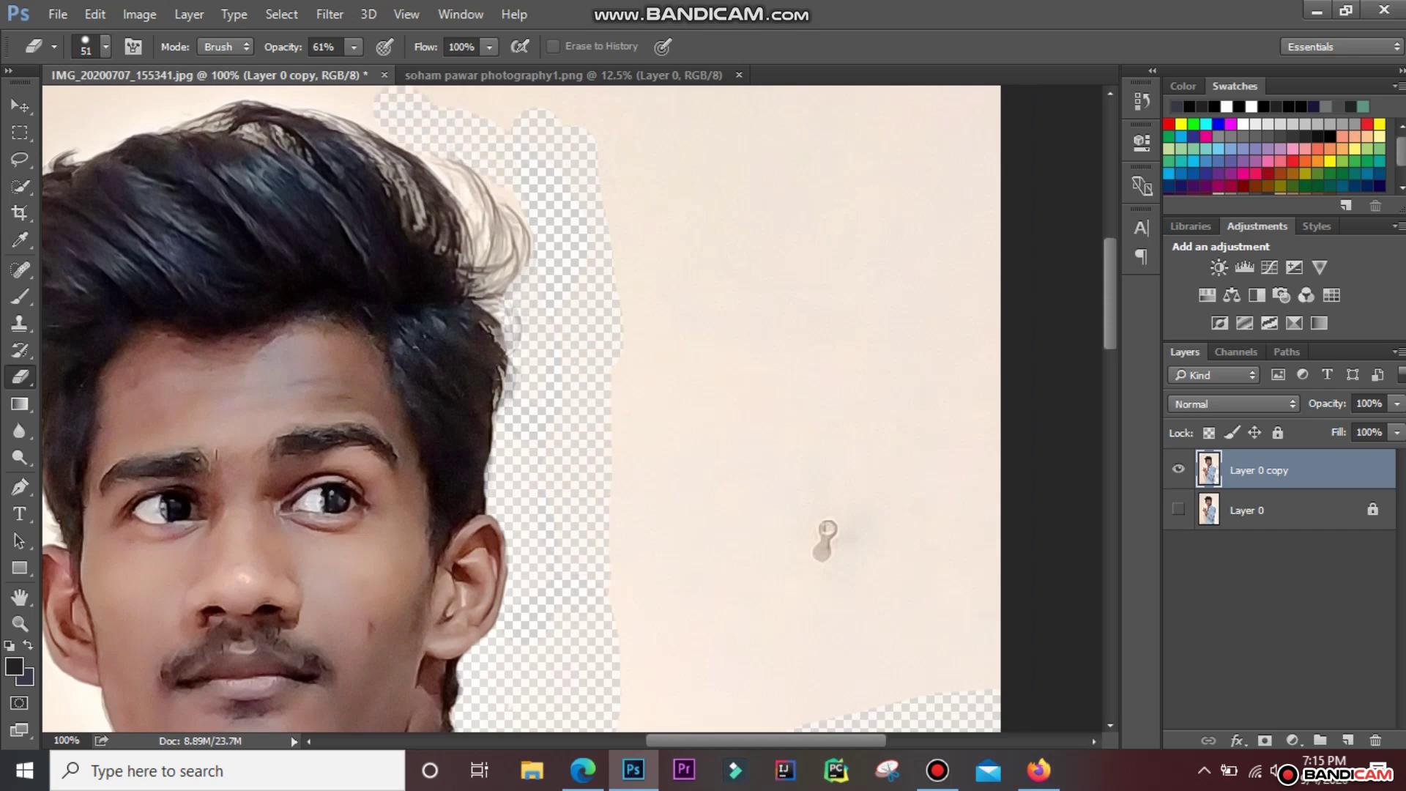
drag(626, 338, 628, 370)
scroll(628, 370, up, 1)
drag(260, 92, 366, 158)
key(z)
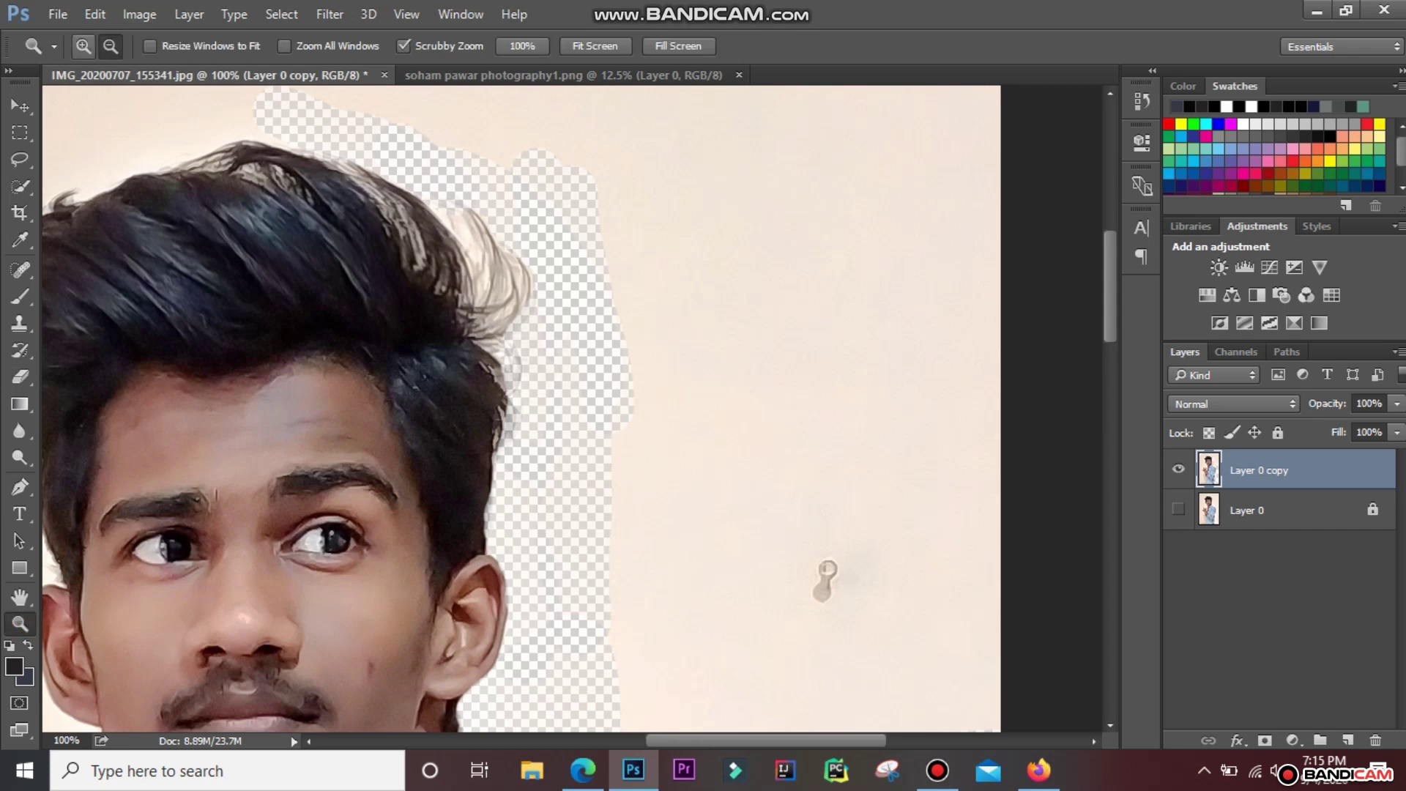
key(ctrl+minus)
key(ctrl+minus)
Enlarge the eraser to 83 px and erase the wall along the top and upper right
key(e)
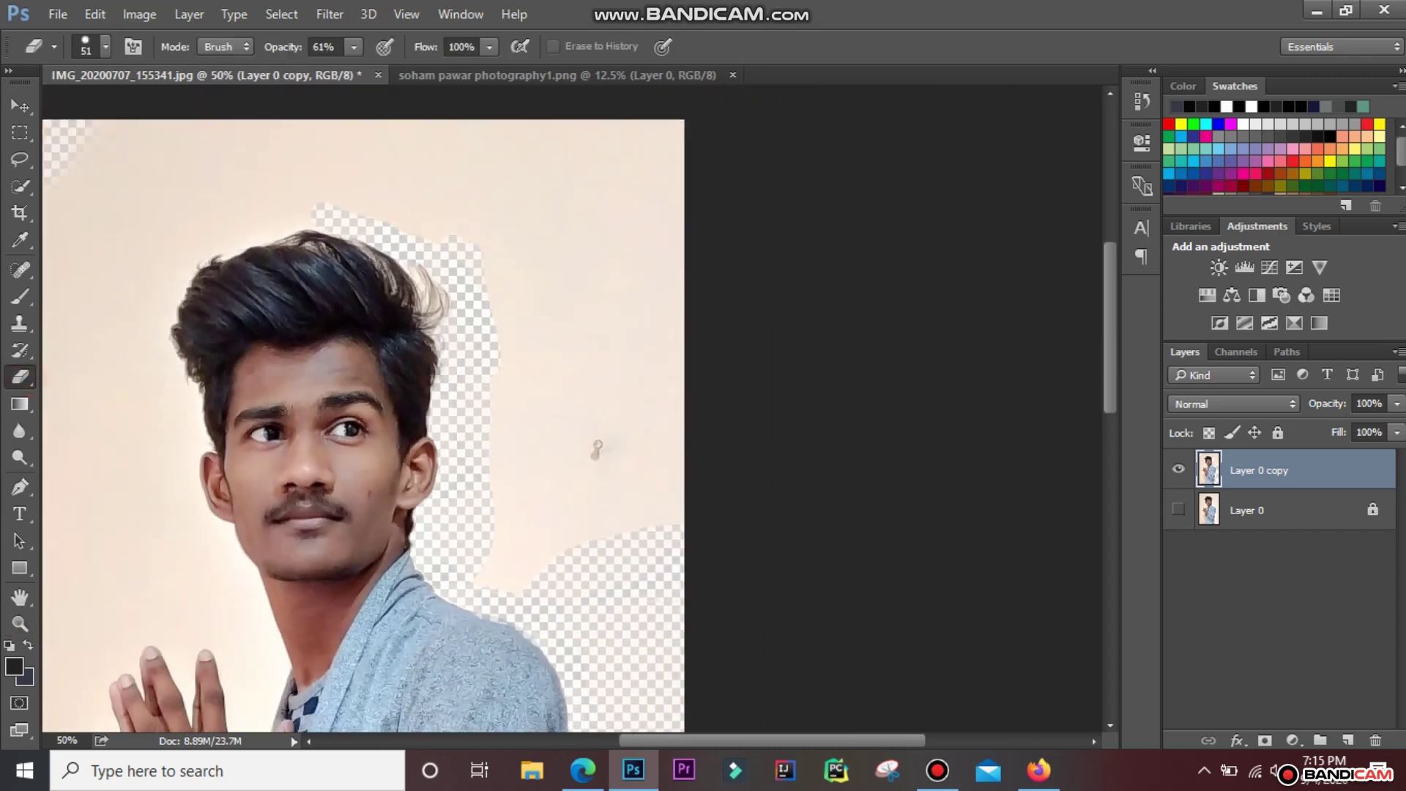
click(107, 46)
key(Return)
mouse_move(271, 122)
mouse_down()
mouse_move(349, 196)
mouse_move(453, 198)
mouse_up()
drag(557, 165, 662, 132)
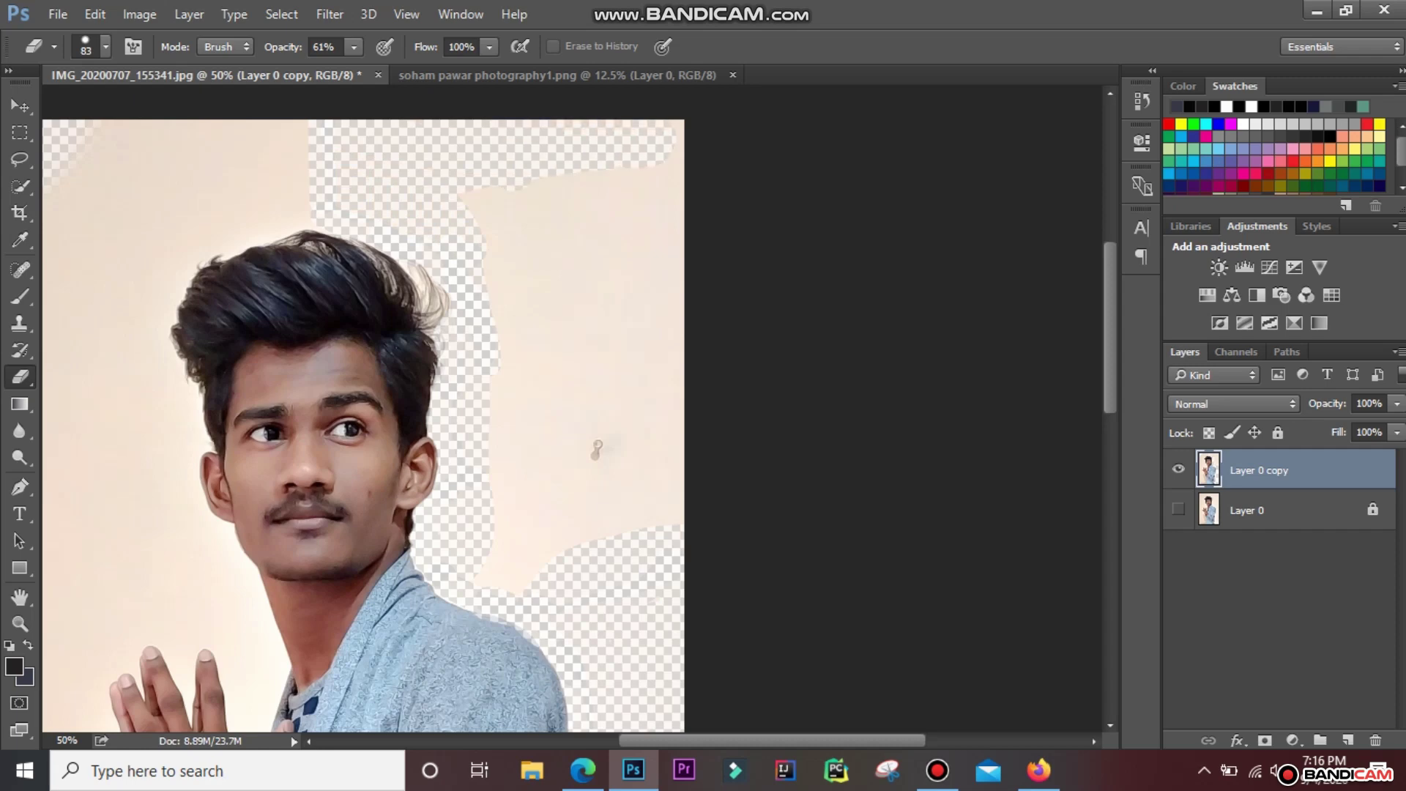
drag(491, 187, 523, 557)
mouse_move(495, 425)
mouse_down()
mouse_move(491, 579)
mouse_move(637, 527)
mouse_move(668, 198)
mouse_move(560, 198)
mouse_up()
mouse_move(597, 448)
mouse_down()
mouse_move(564, 498)
mouse_move(605, 484)
mouse_move(634, 234)
mouse_move(611, 293)
mouse_up()
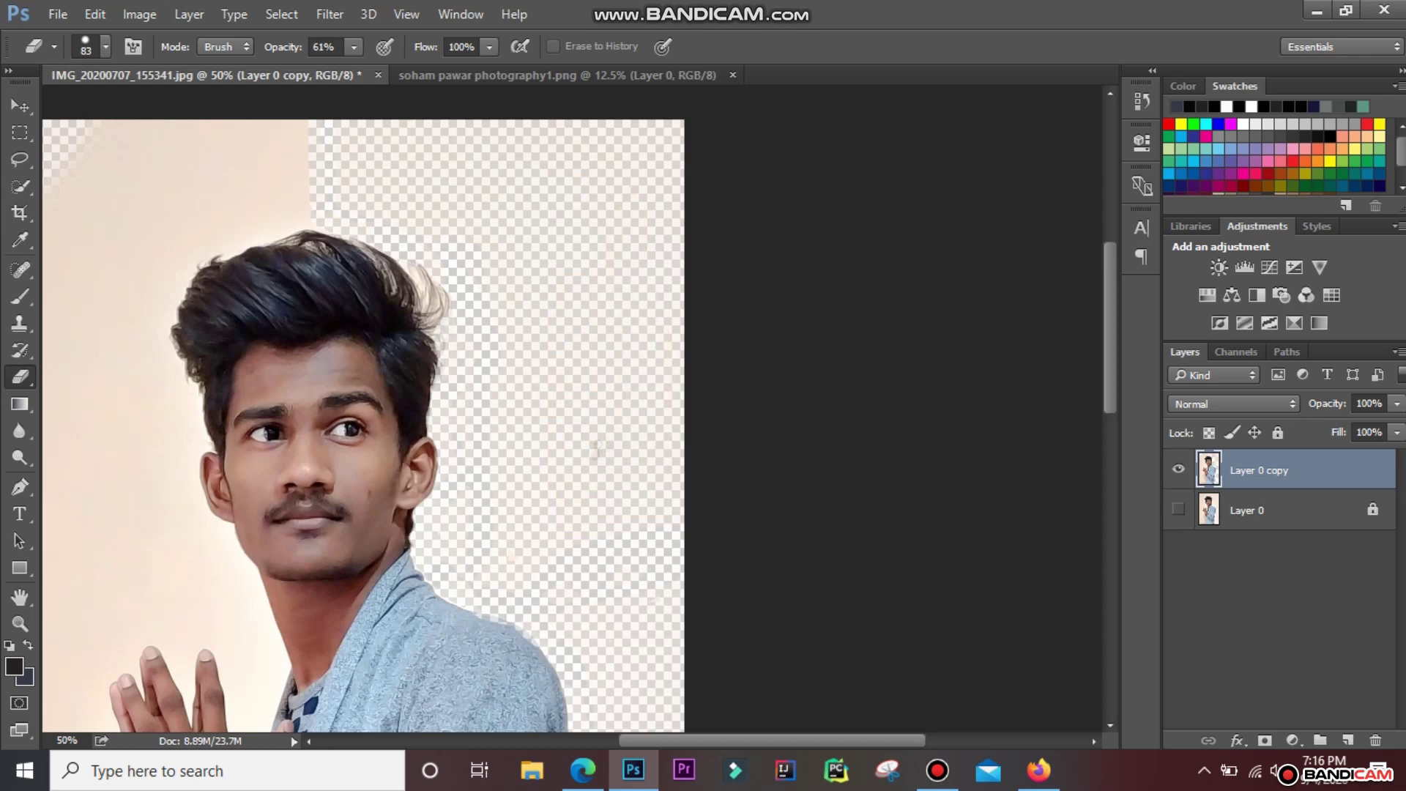
Erase the wall along the hair's left edge and image top, undoing an overlong stroke
scroll(183, 234, left, 1)
drag(183, 235, 329, 229)
key(ctrl+z)
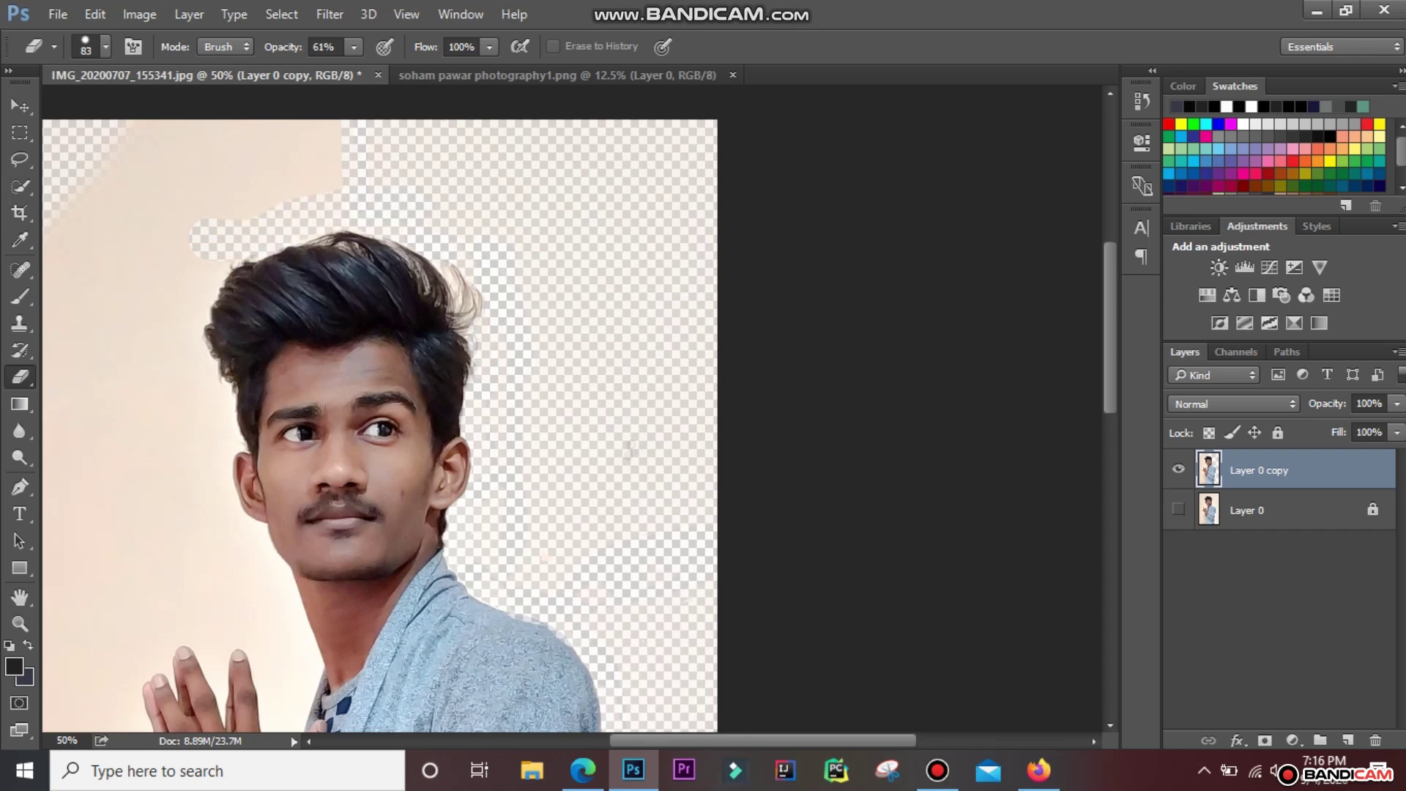
scroll(476, 425, left, 4)
mouse_move(355, 249)
mouse_down()
mouse_move(326, 334)
mouse_move(357, 432)
mouse_up()
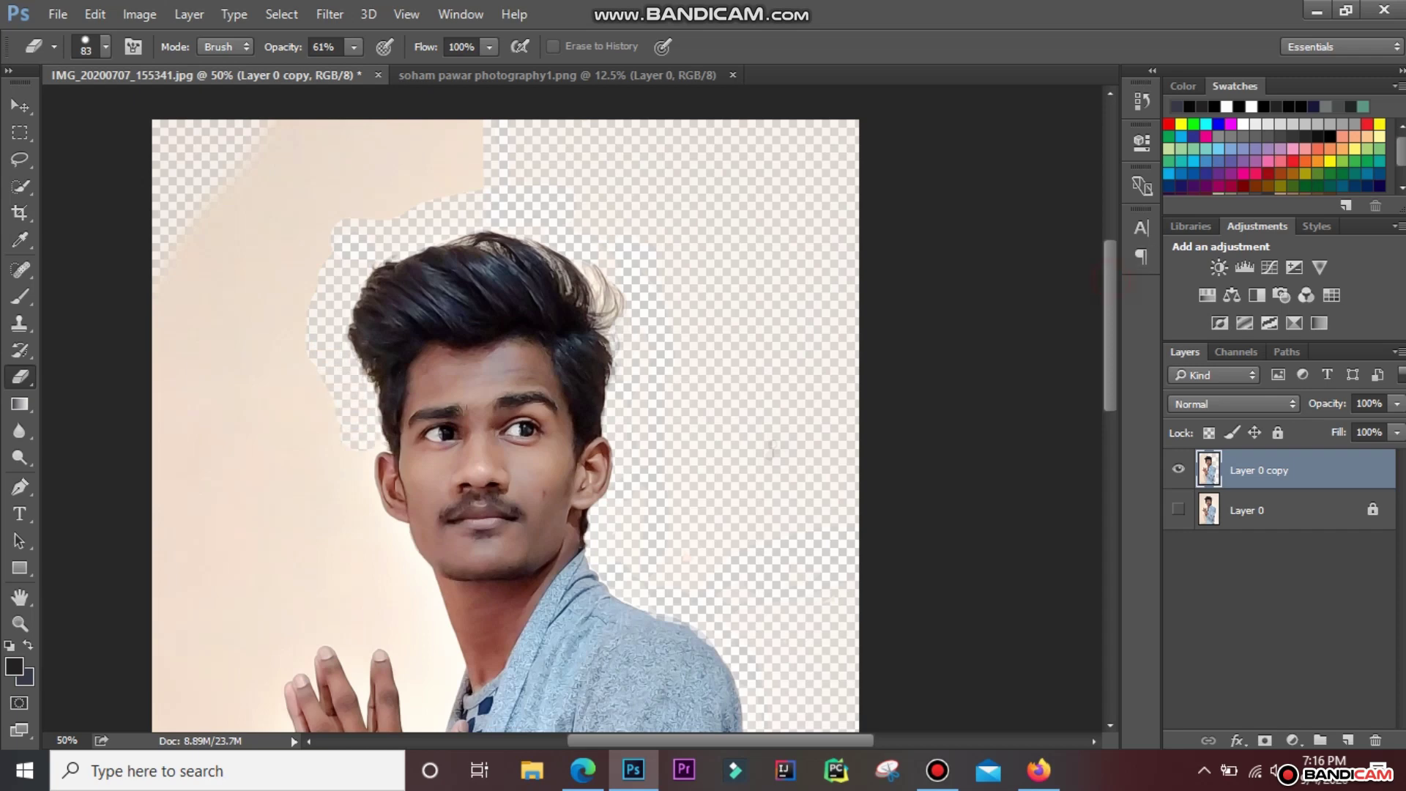
scroll(506, 425, up, 2)
drag(253, 187, 337, 170)
drag(220, 249, 271, 219)
mouse_move(469, 211)
mouse_down()
mouse_move(165, 344)
mouse_move(257, 315)
mouse_move(297, 411)
mouse_move(300, 480)
mouse_move(260, 513)
mouse_move(165, 546)
mouse_move(231, 608)
mouse_up()
Zoom to 100% on the face and erase the wall below the left ear
key(z)
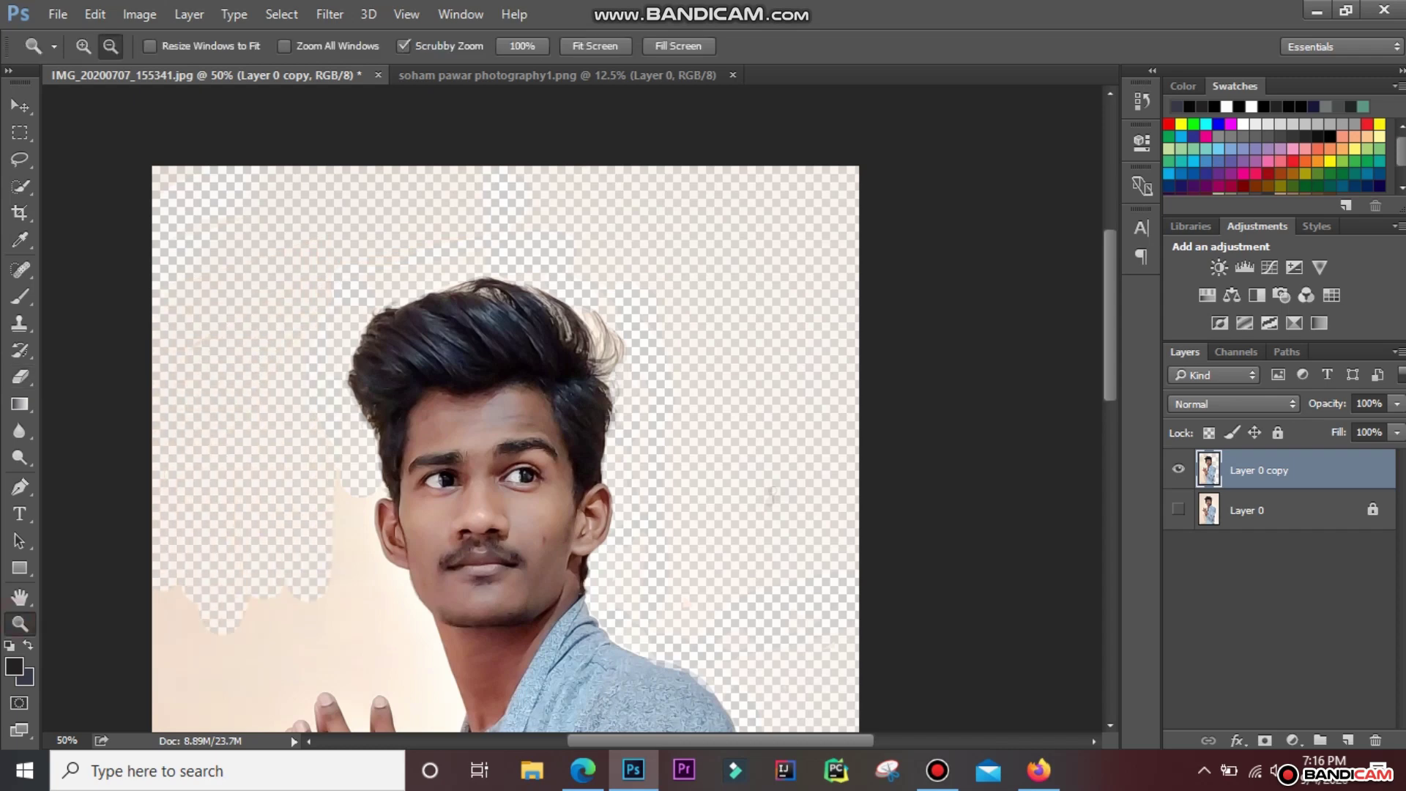
alt+click(447, 557)
click(432, 589)
click(432, 590)
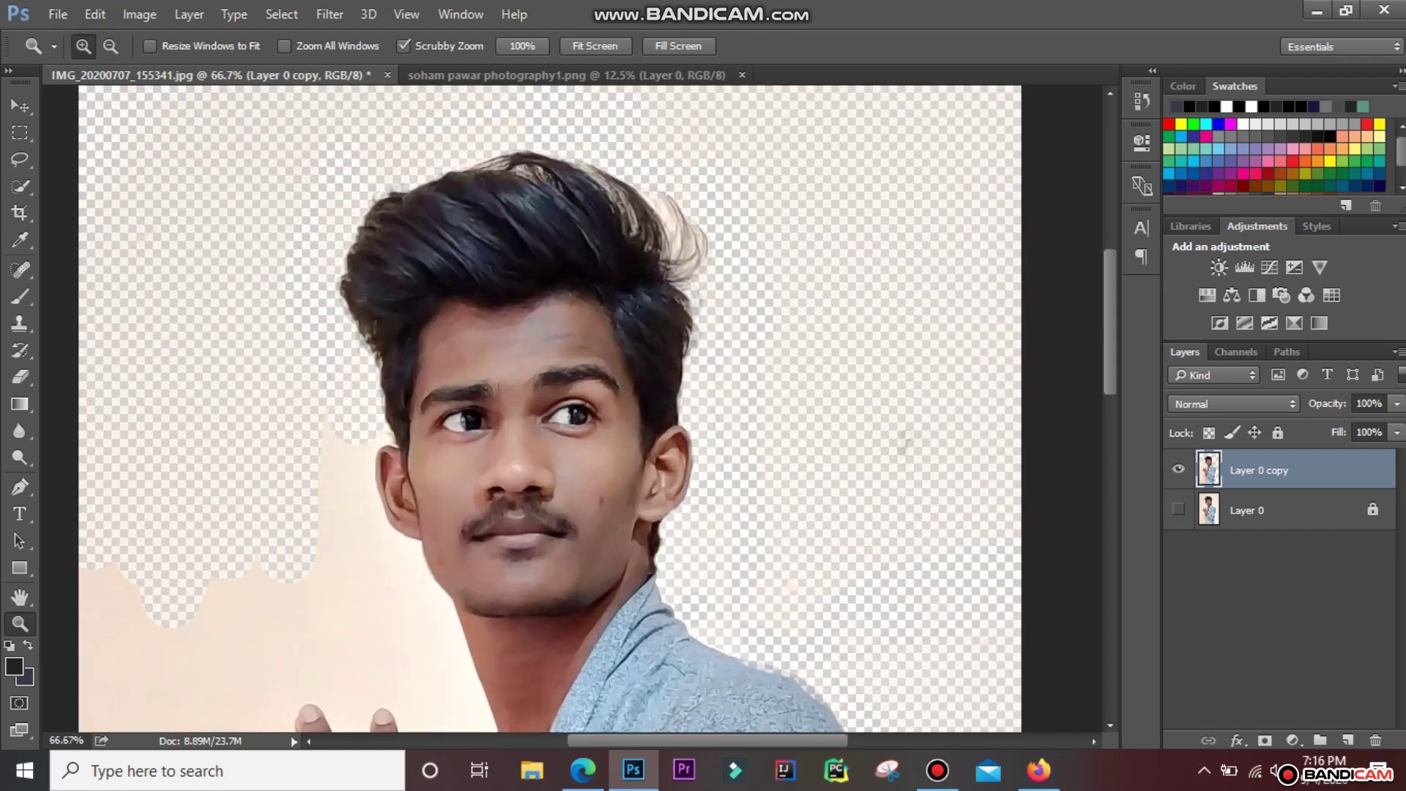
click(20, 376)
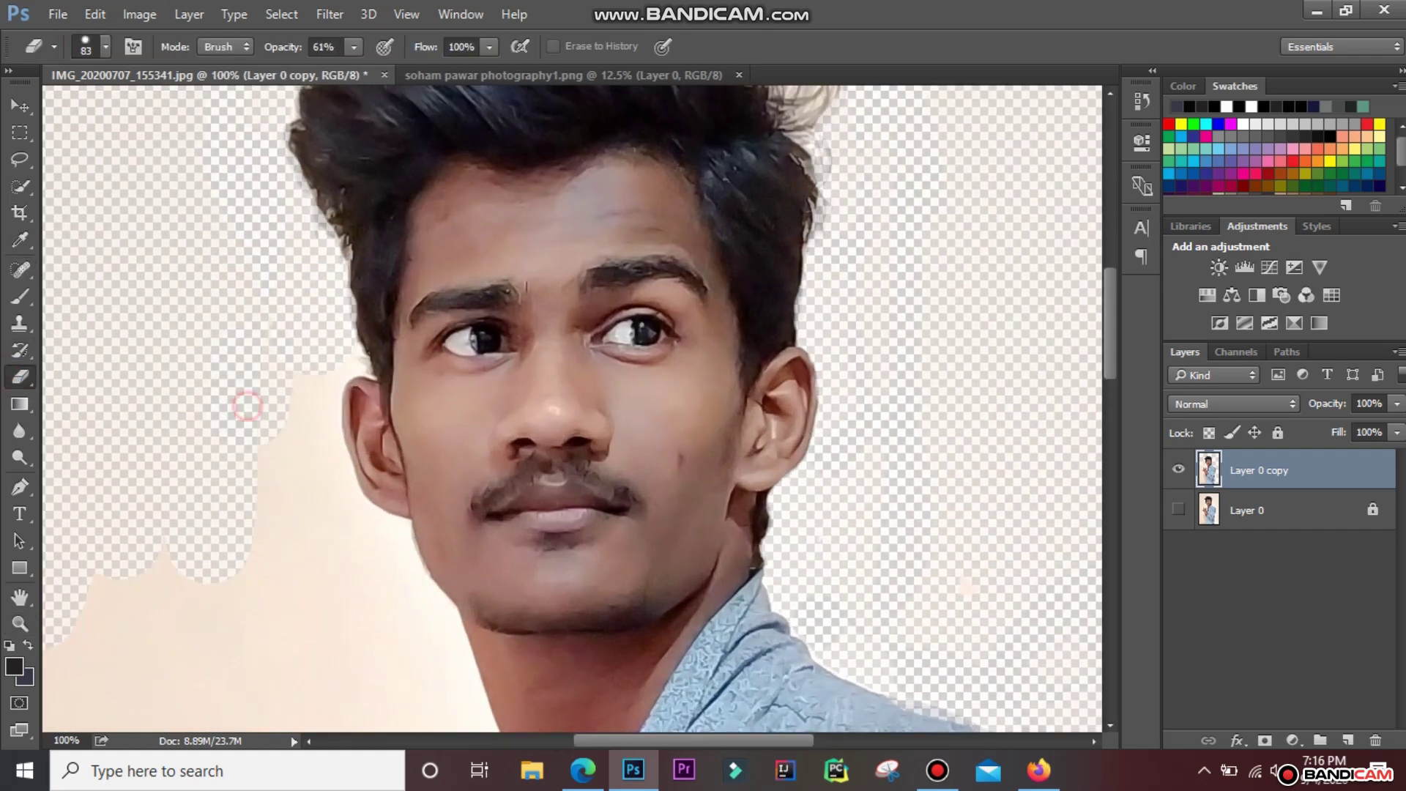
mouse_move(277, 462)
mouse_down()
mouse_move(357, 351)
mouse_move(319, 564)
mouse_up()
mouse_move(359, 513)
mouse_down()
mouse_move(385, 586)
mouse_move(411, 589)
mouse_up()
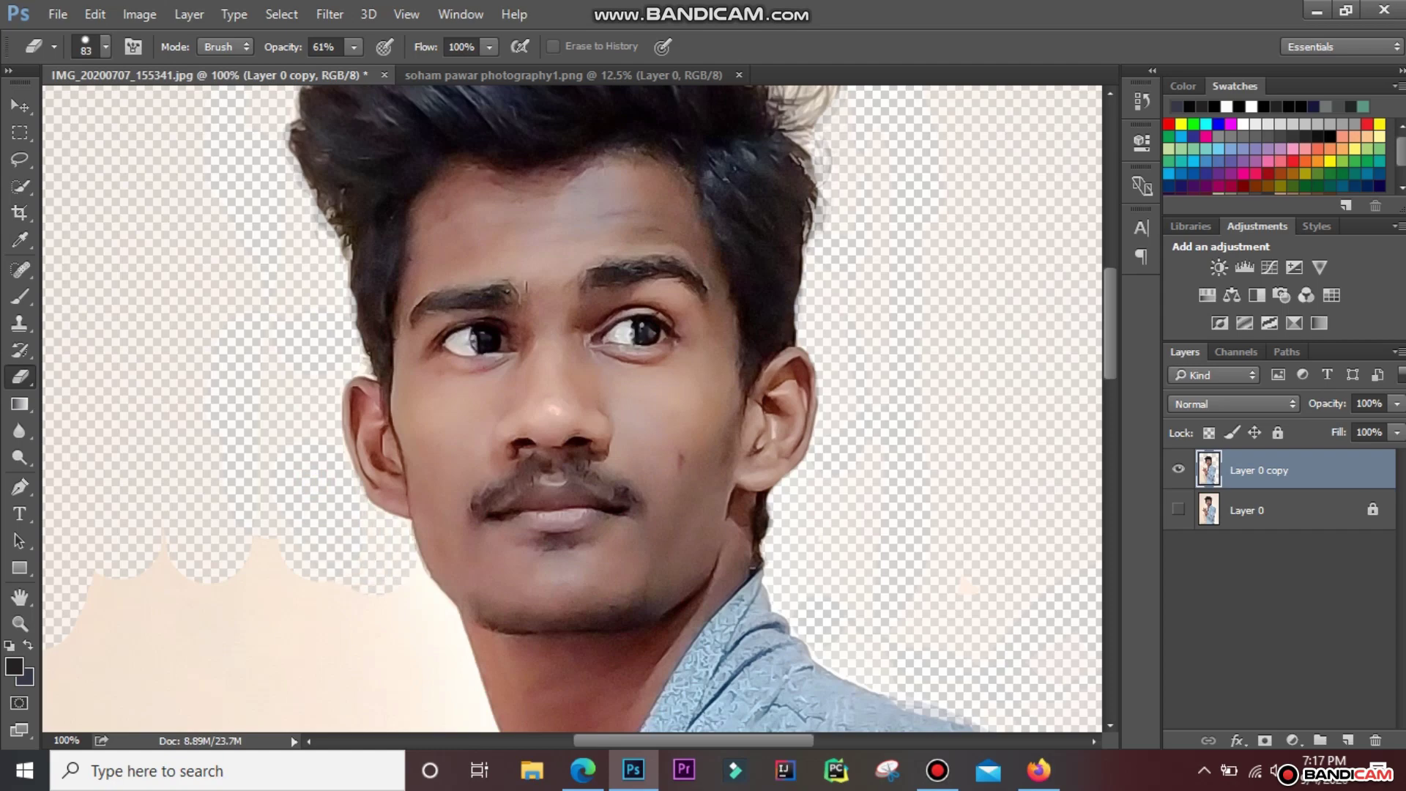
drag(384, 535, 439, 663)
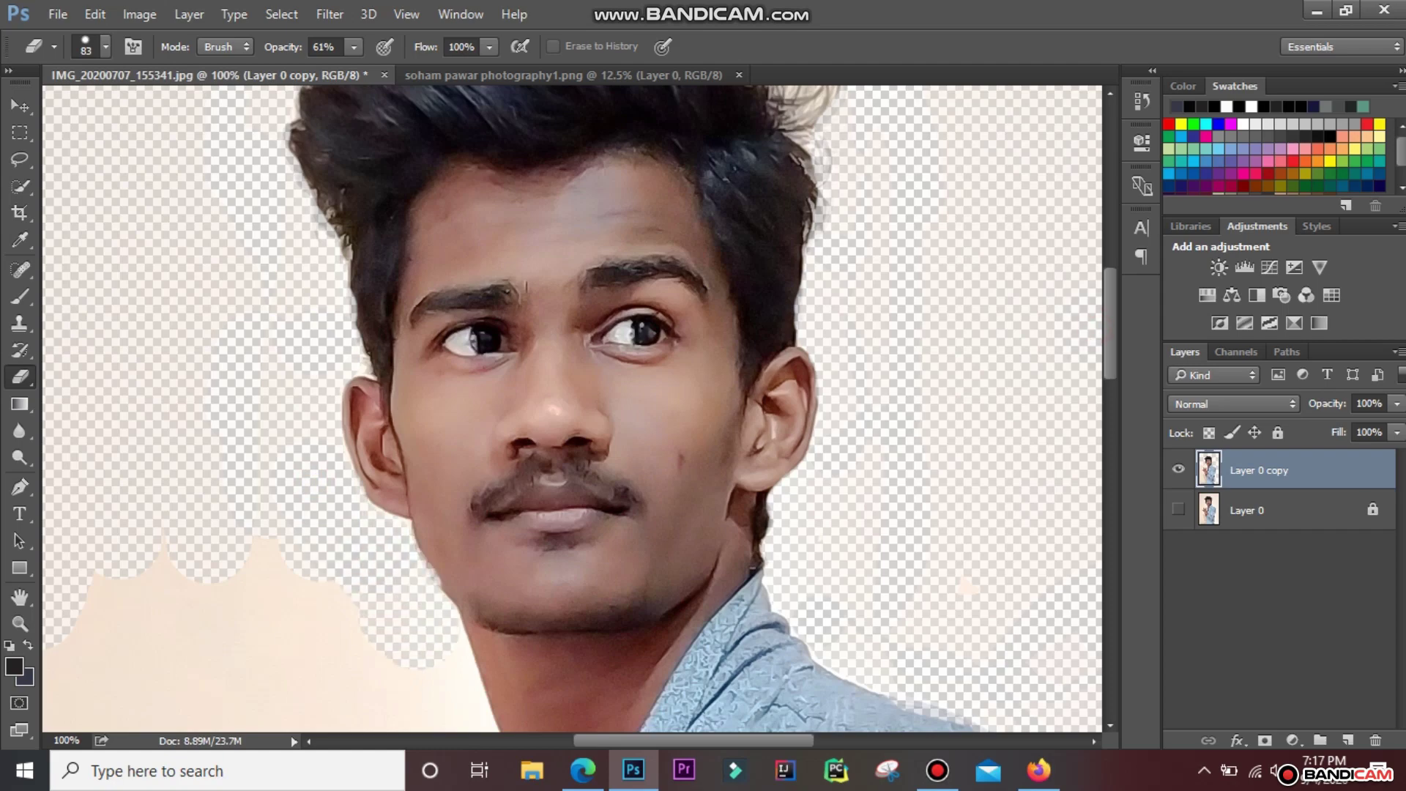
Erase the wall to the left of the man's neck
scroll(572, 410, down, 7)
scroll(571, 411, down, 1)
drag(235, 319, 439, 462)
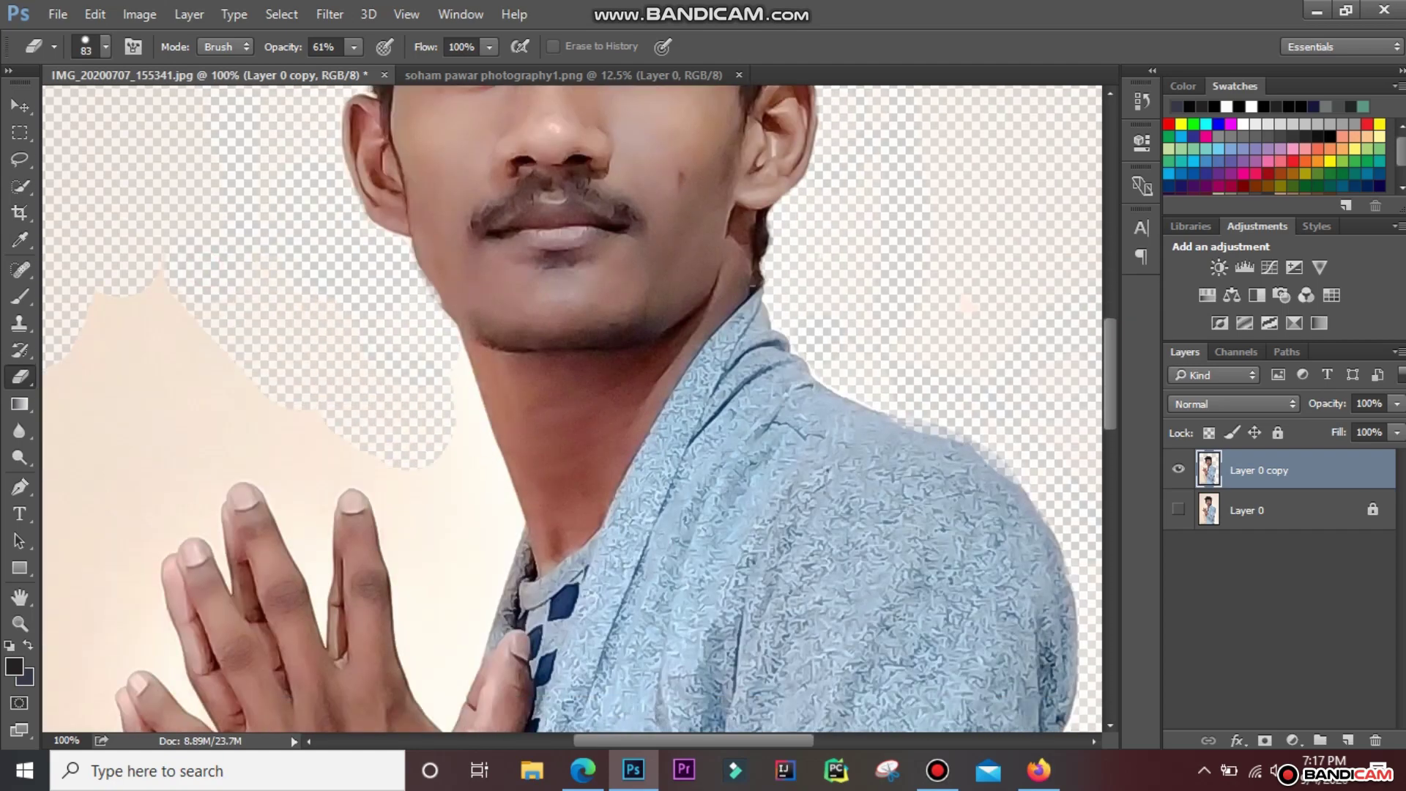
mouse_move(450, 363)
mouse_down()
mouse_move(487, 505)
mouse_move(506, 523)
mouse_up()
drag(443, 487, 512, 546)
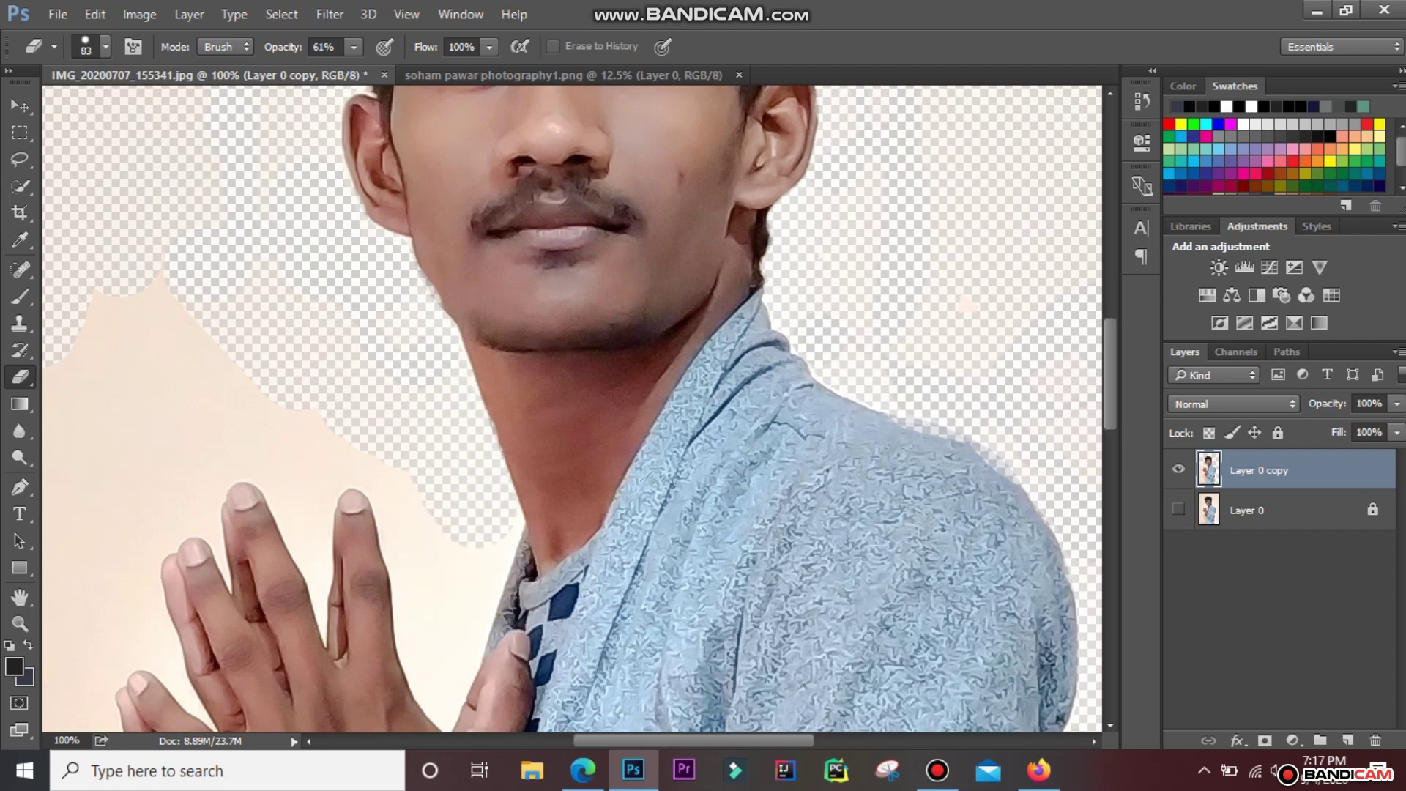
Shrink the eraser to 46 px and try erasing between fingers and neck, undoing it
click(106, 47)
drag(157, 112, 145, 113)
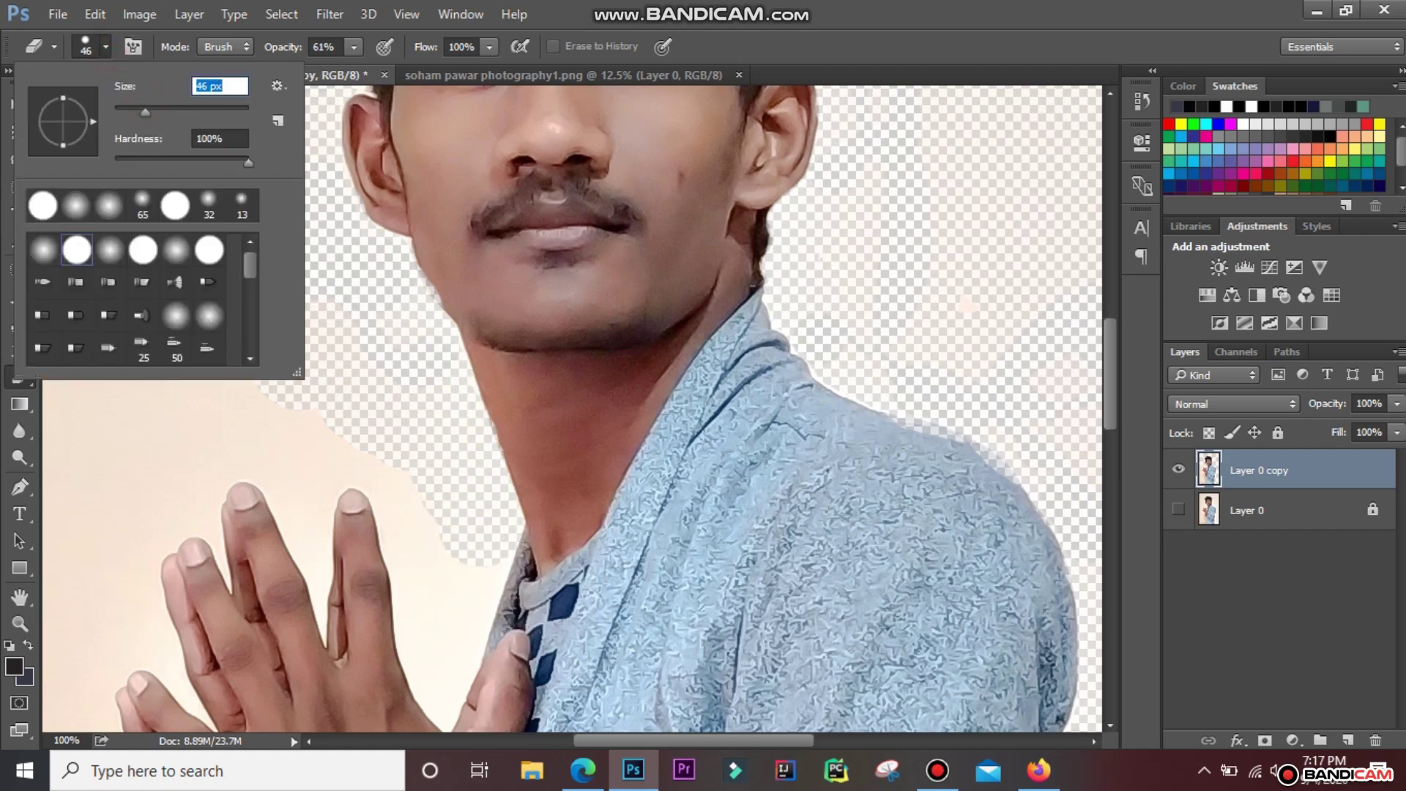
key(Return)
scroll(571, 411, down, 3)
mouse_move(388, 330)
mouse_down()
mouse_move(418, 447)
mouse_move(462, 524)
mouse_up()
mouse_move(492, 461)
mouse_down()
mouse_move(489, 513)
mouse_move(454, 575)
mouse_move(410, 528)
mouse_move(392, 476)
mouse_up()
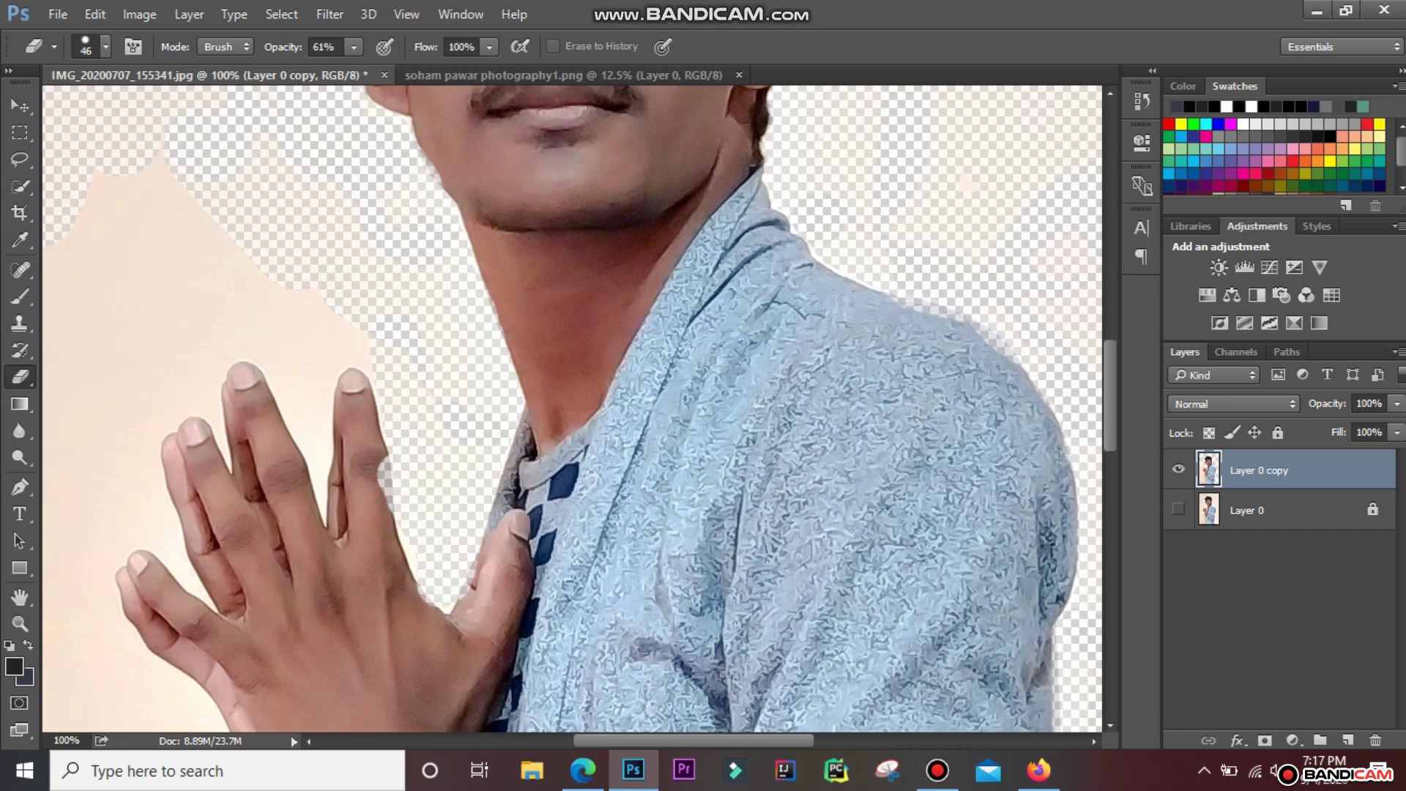
key(ctrl+z)
With a 35 px eraser, erase the wall between the fingers and neck
click(105, 46)
drag(150, 113, 135, 114)
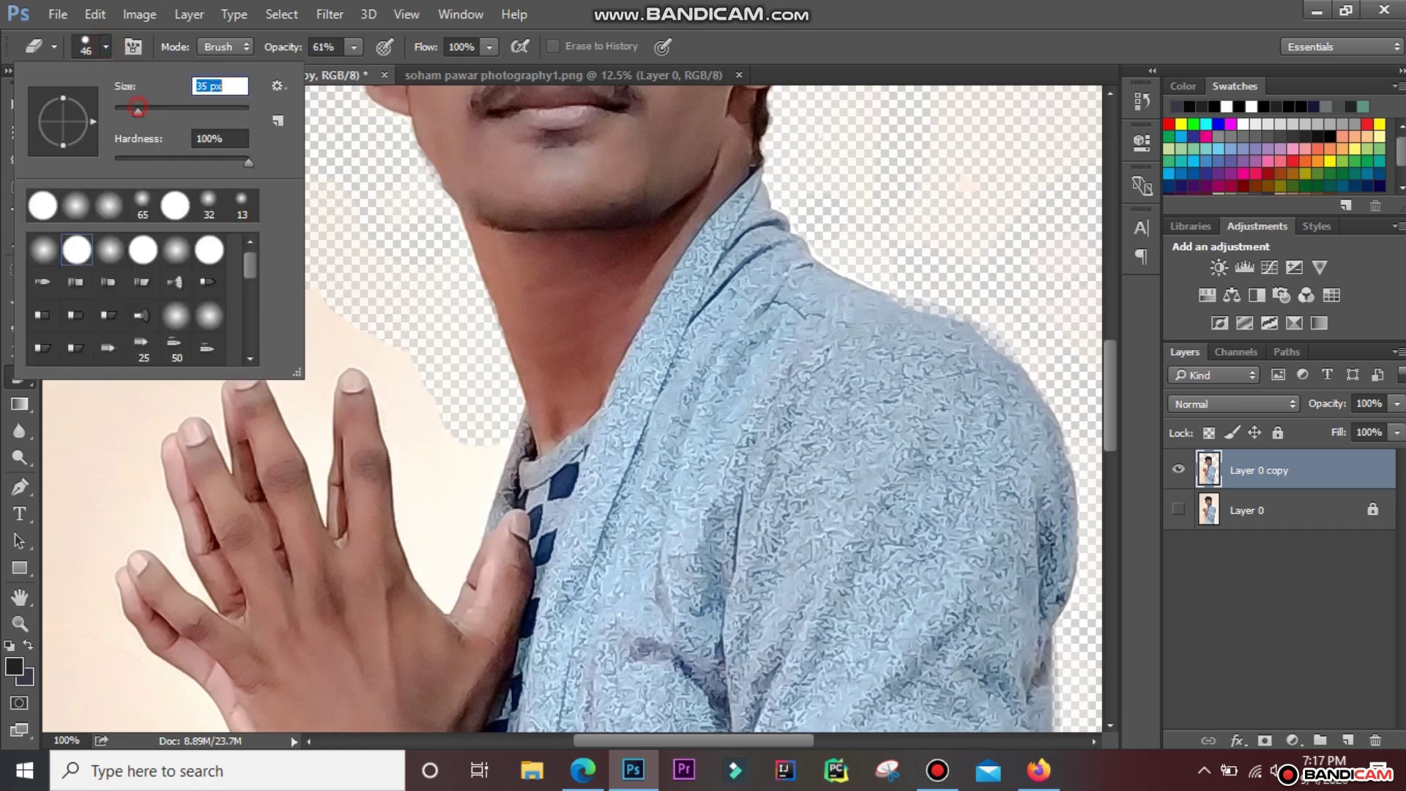
click(402, 326)
mouse_move(402, 344)
mouse_down()
mouse_move(400, 418)
mouse_move(432, 579)
mouse_up()
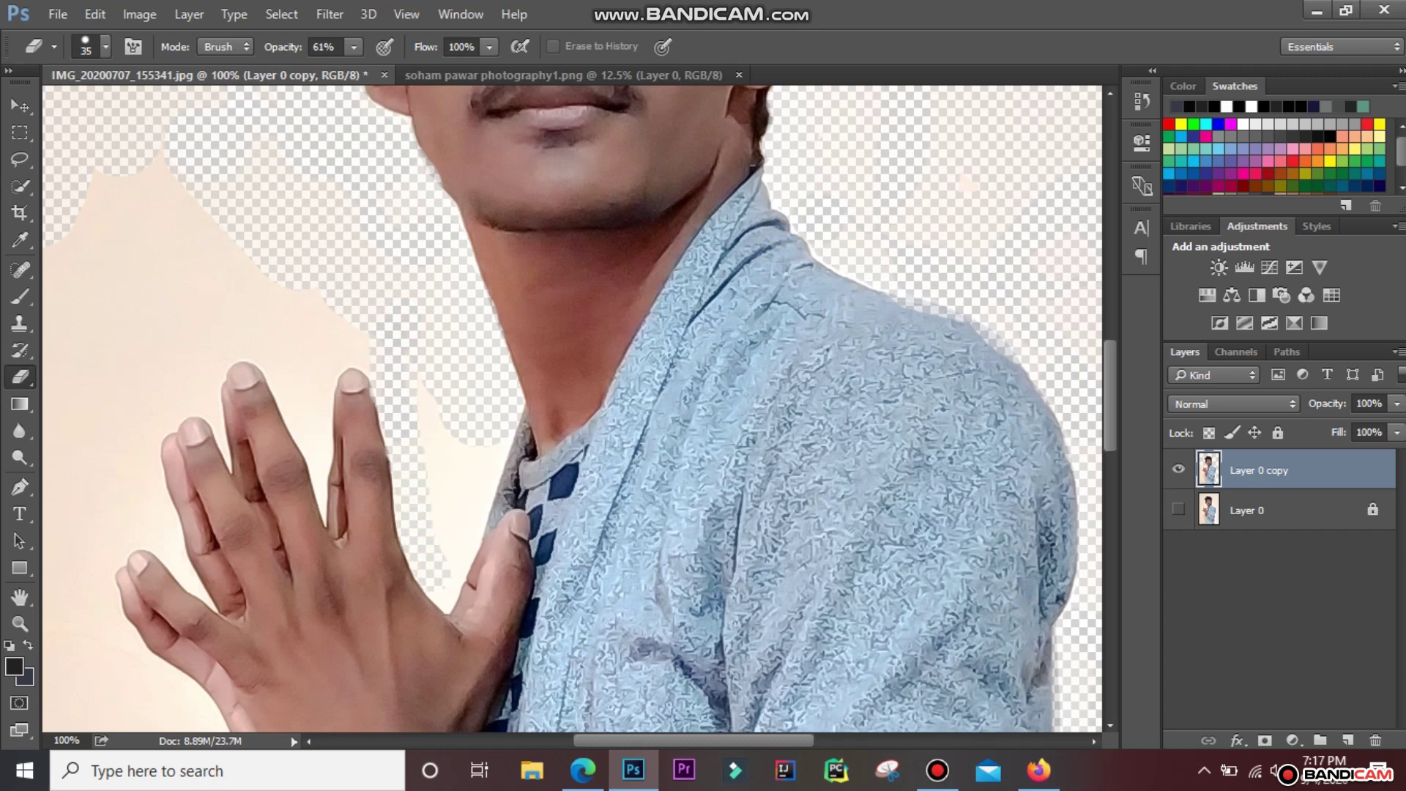
mouse_move(425, 362)
mouse_down()
mouse_move(439, 506)
mouse_move(483, 447)
mouse_up()
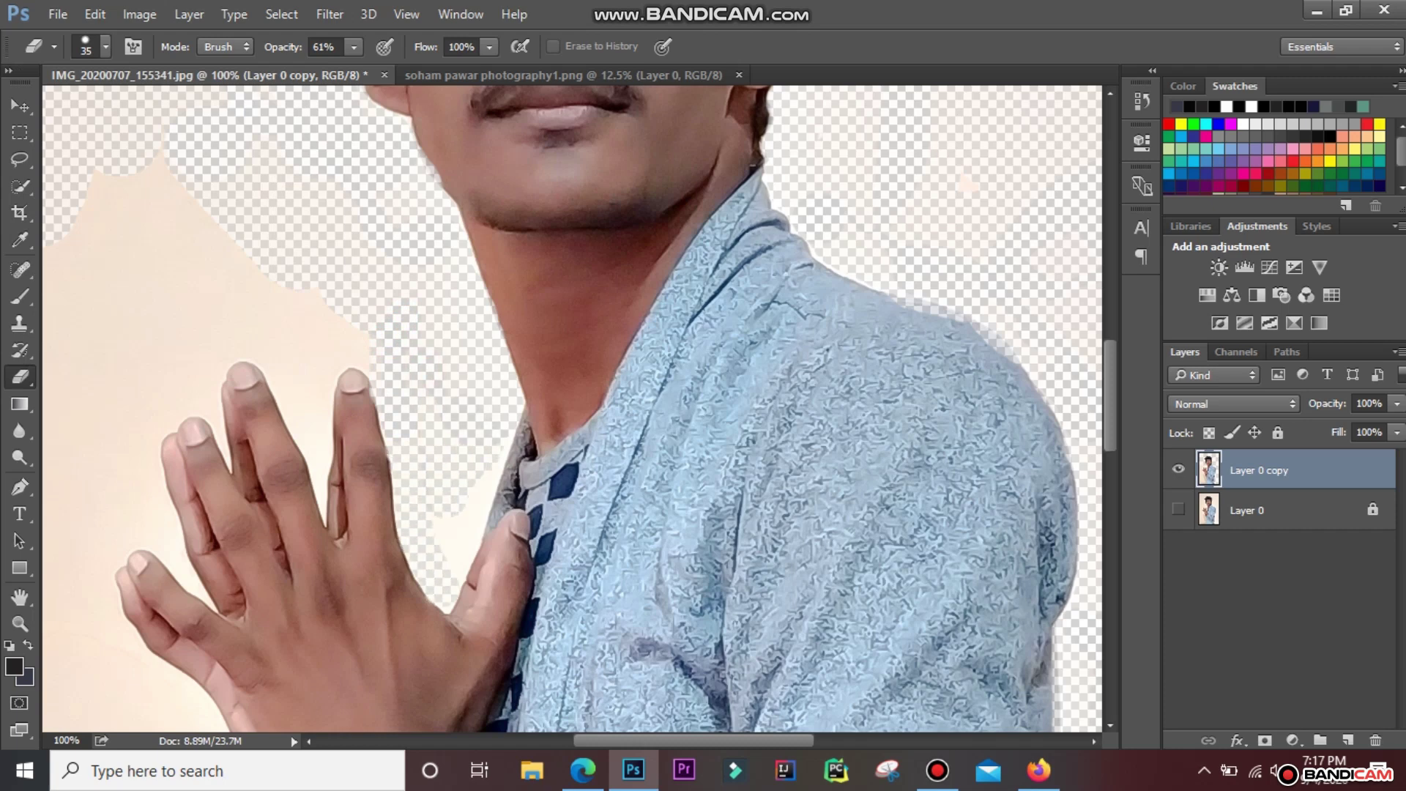
Erase the wall peak at upper left and the wall around the fingertips
mouse_move(128, 146)
mouse_down()
mouse_move(210, 249)
mouse_move(352, 344)
mouse_move(322, 355)
mouse_up()
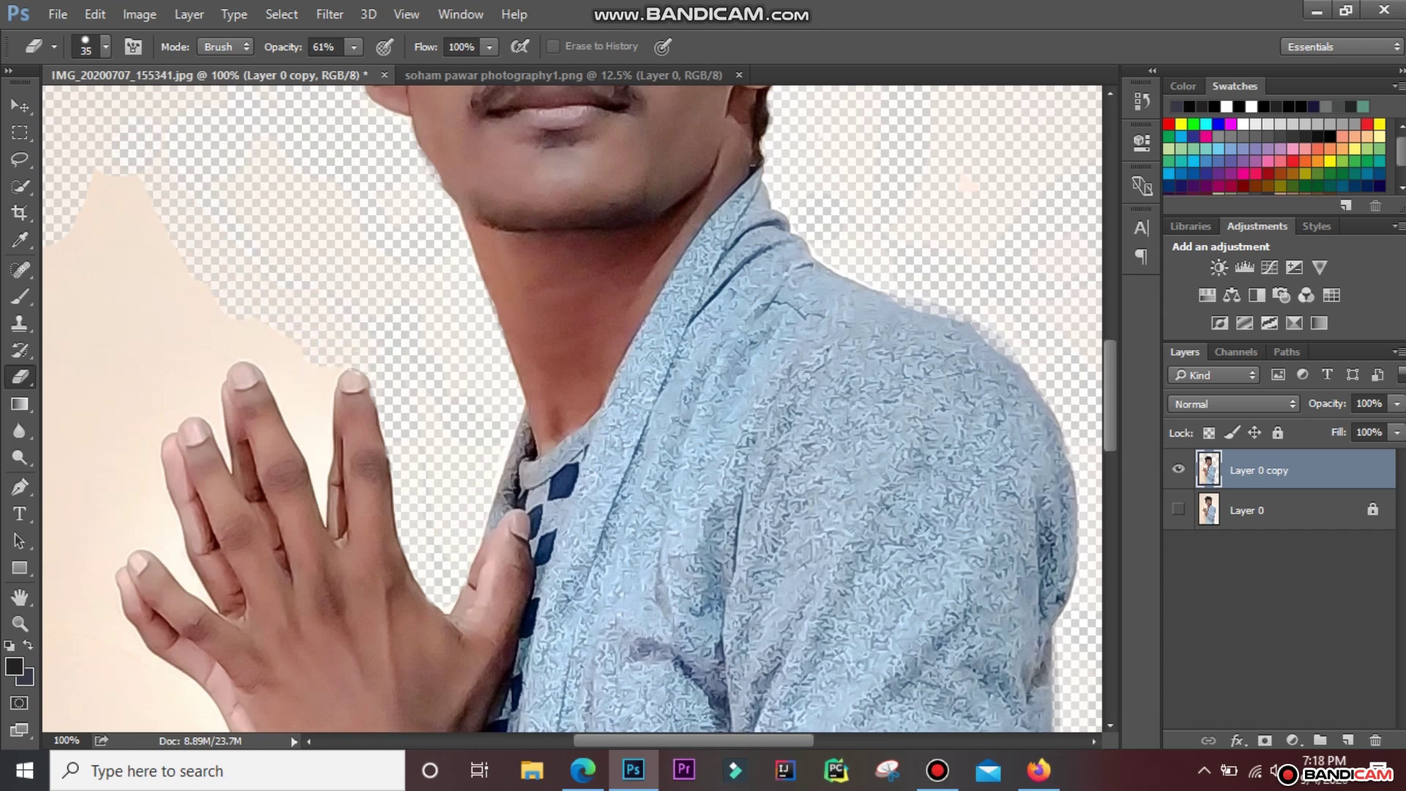
mouse_move(282, 304)
mouse_down()
mouse_move(307, 381)
mouse_move(324, 367)
mouse_up()
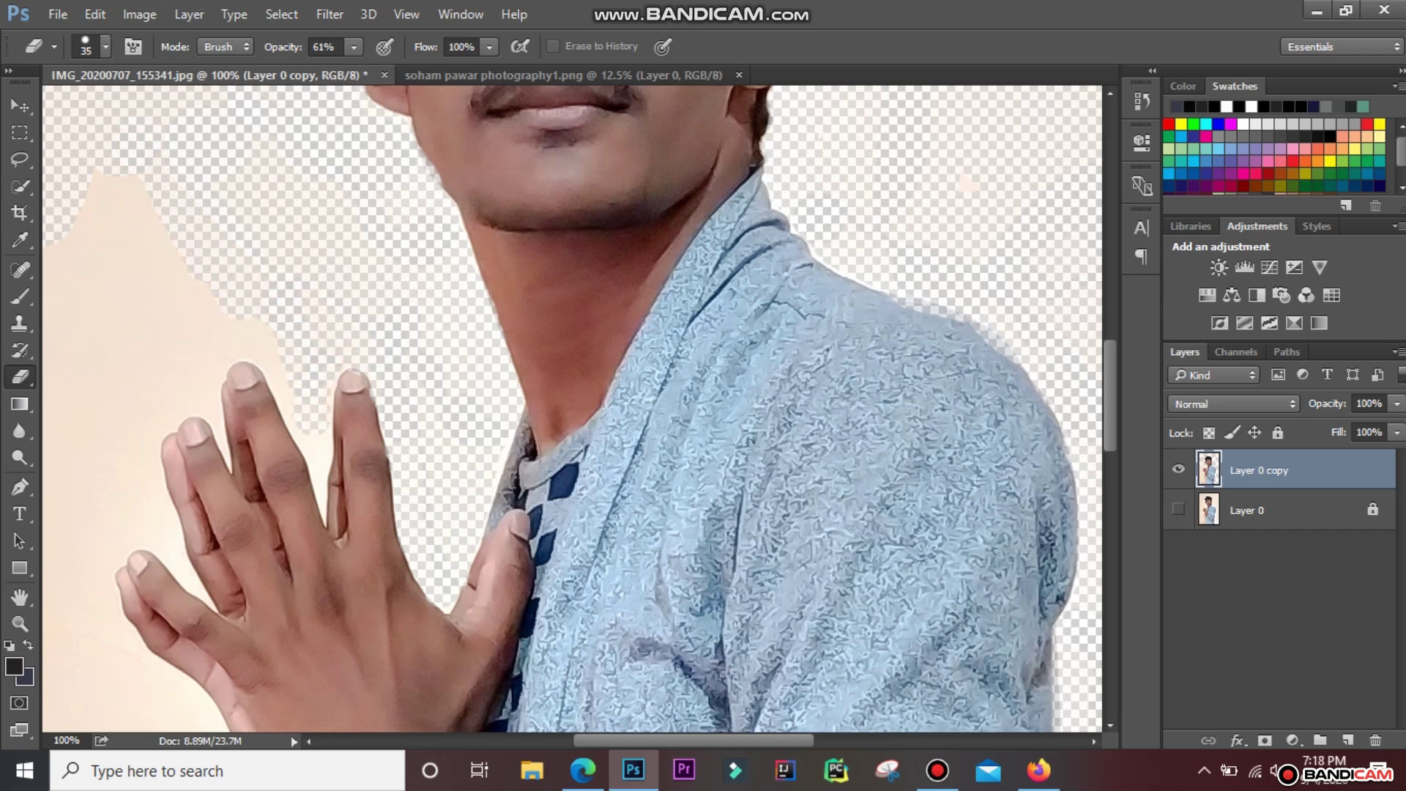
drag(253, 322, 246, 351)
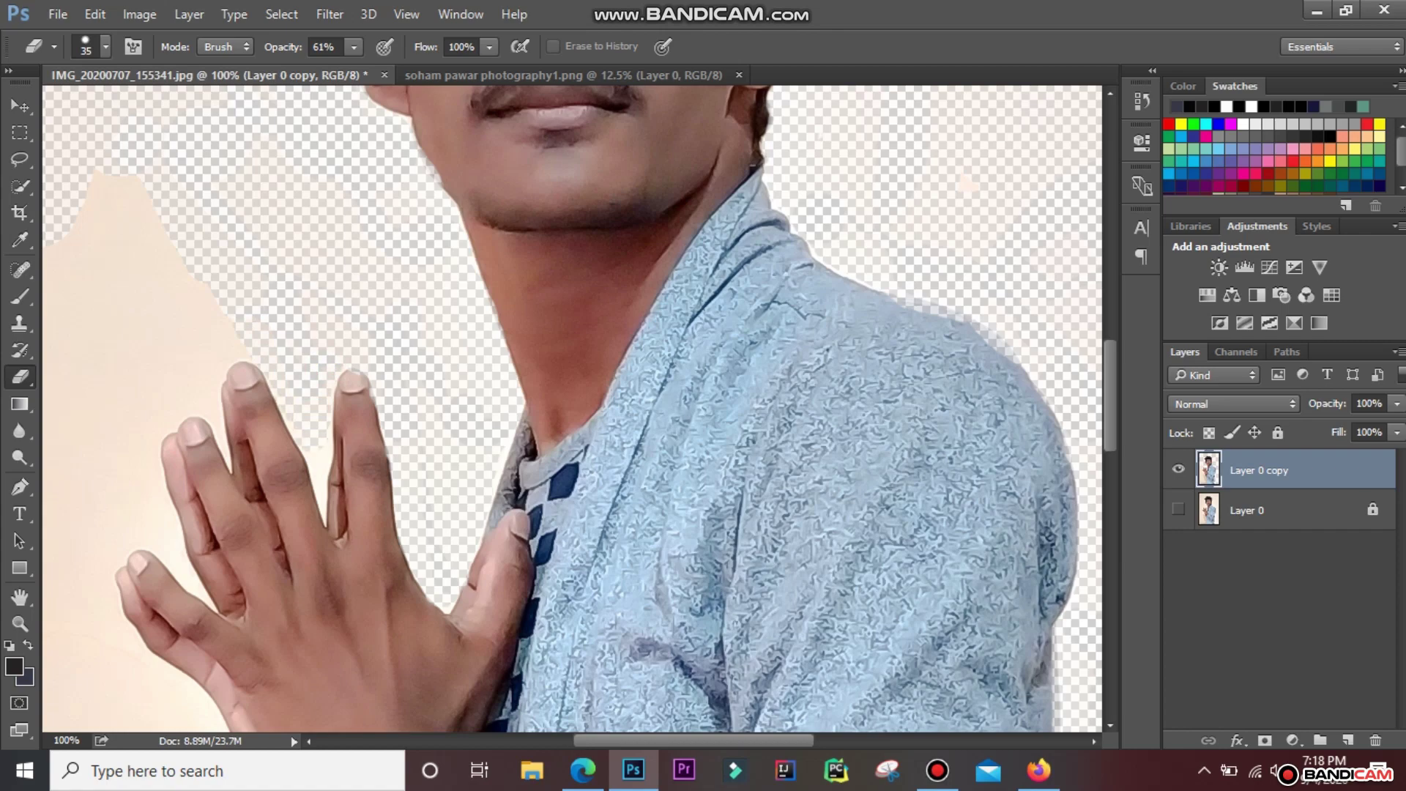
drag(121, 165, 141, 212)
drag(175, 275, 208, 312)
mouse_move(110, 212)
mouse_down()
mouse_move(110, 304)
mouse_move(182, 348)
mouse_up()
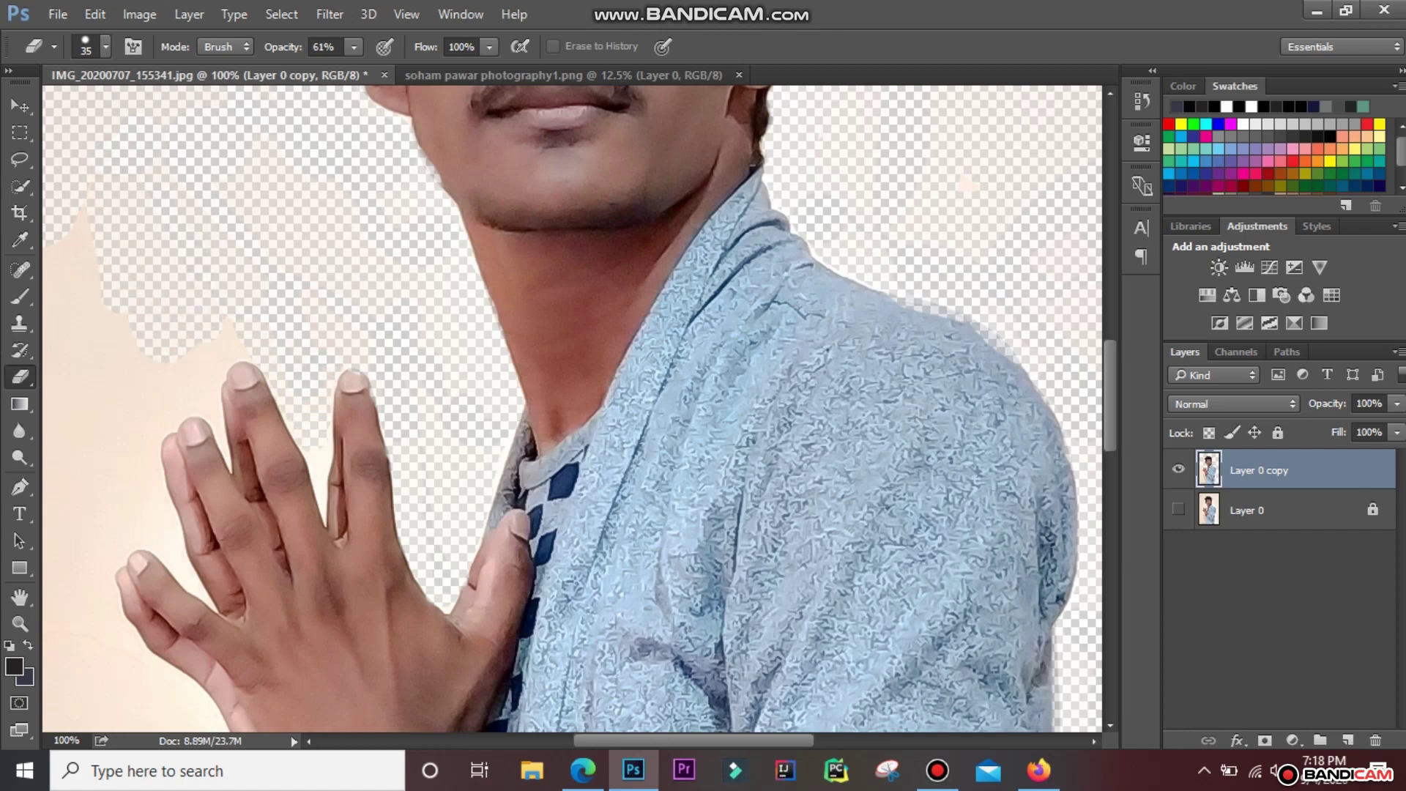
click(20, 623)
Zoom to 200% on the fingers and set the eraser to 10 px
click(286, 425)
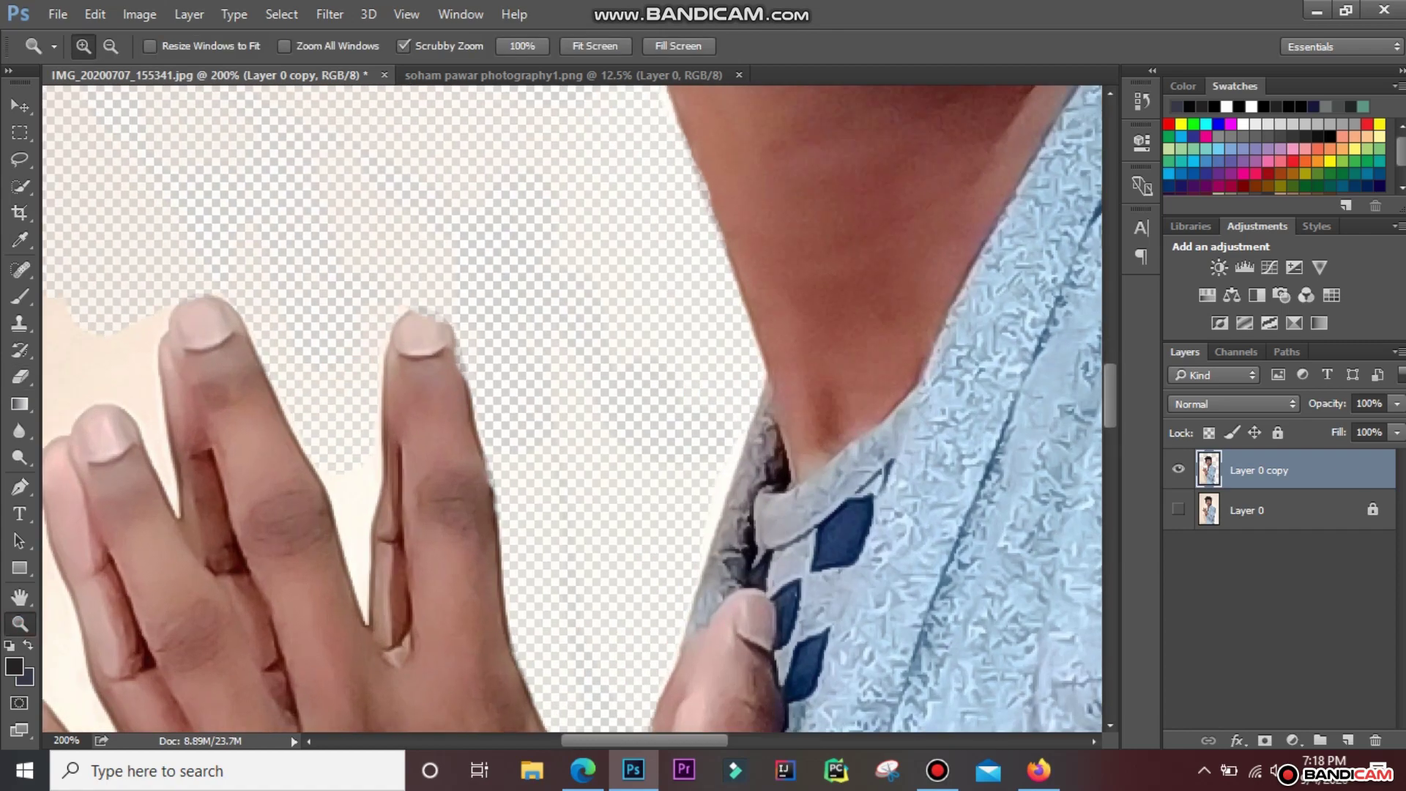
click(20, 375)
click(105, 46)
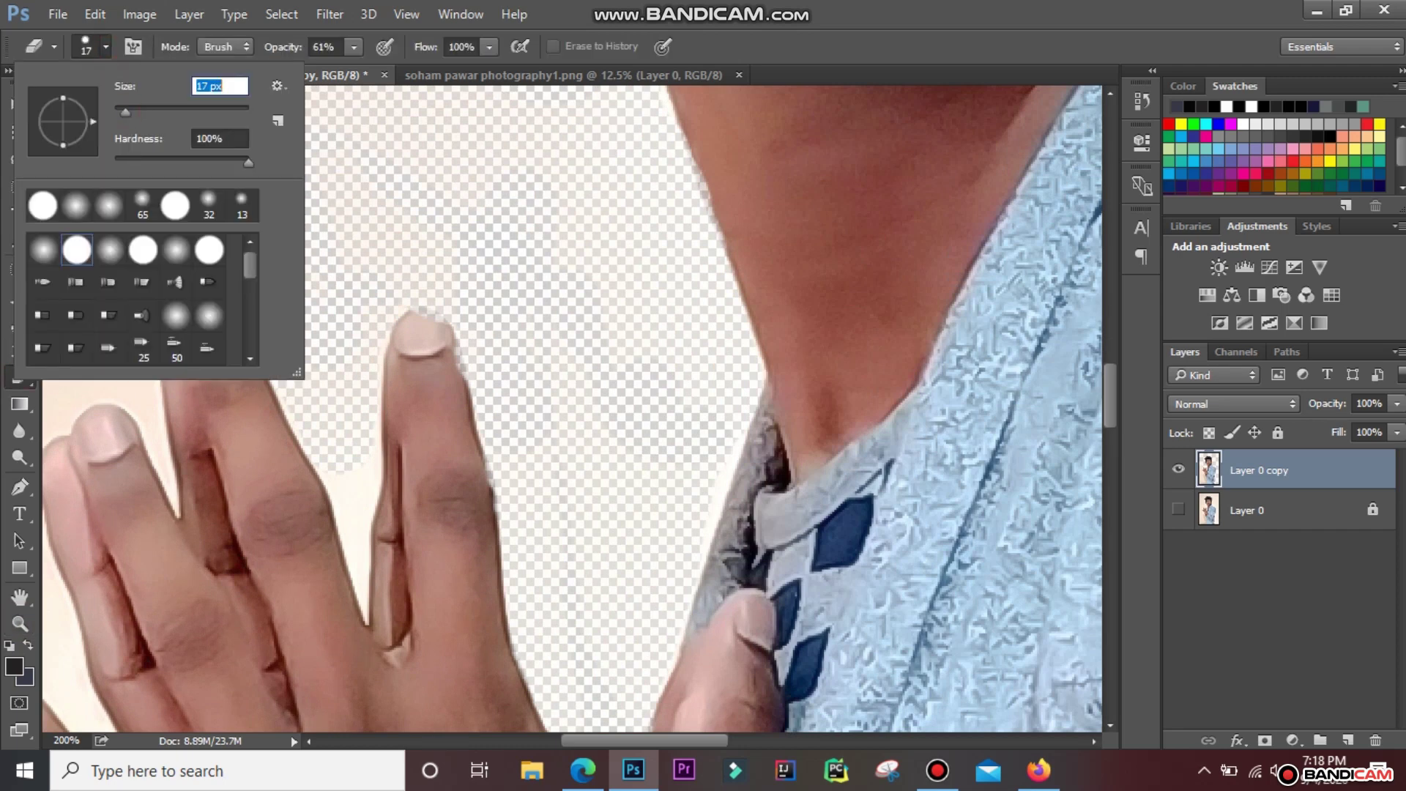
click(354, 385)
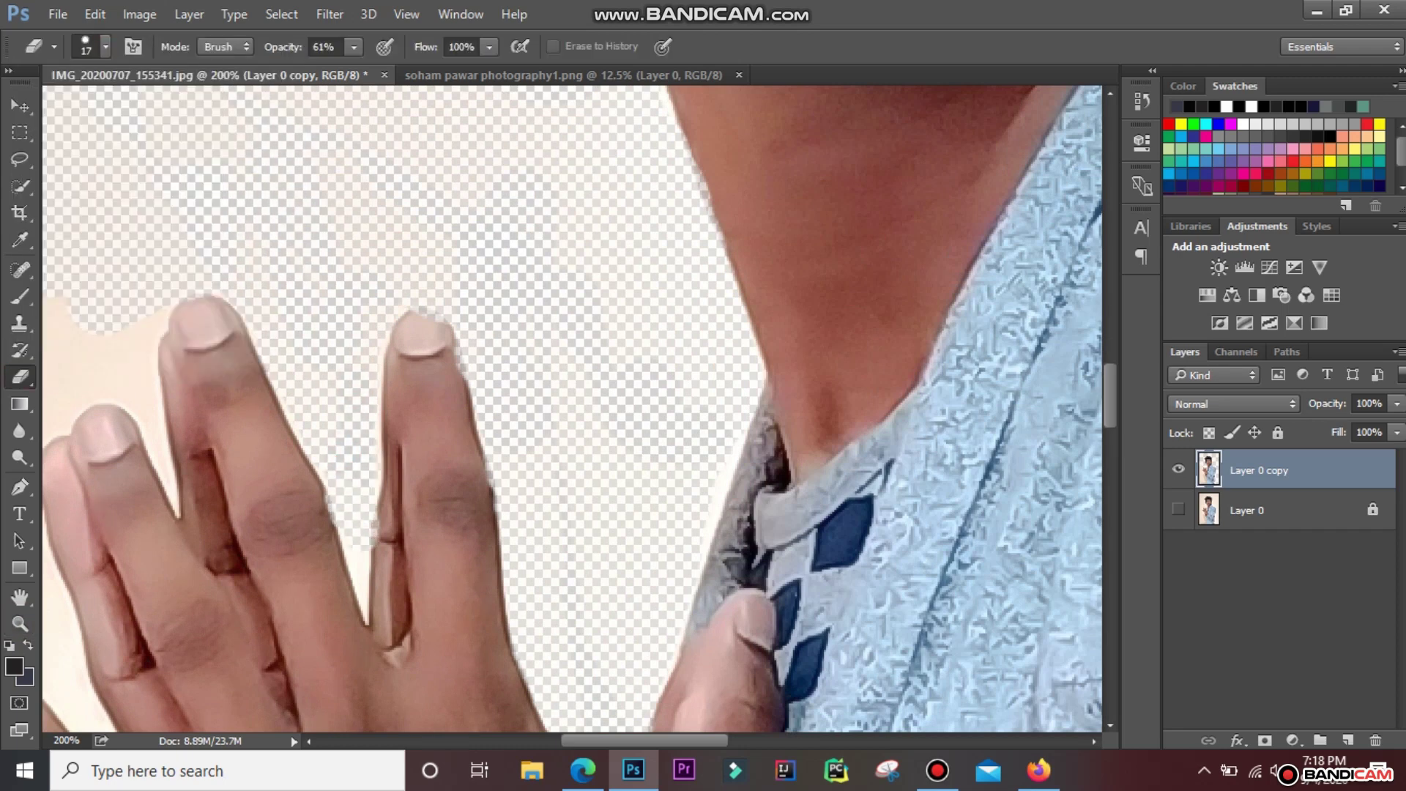
click(105, 47)
drag(125, 112, 121, 111)
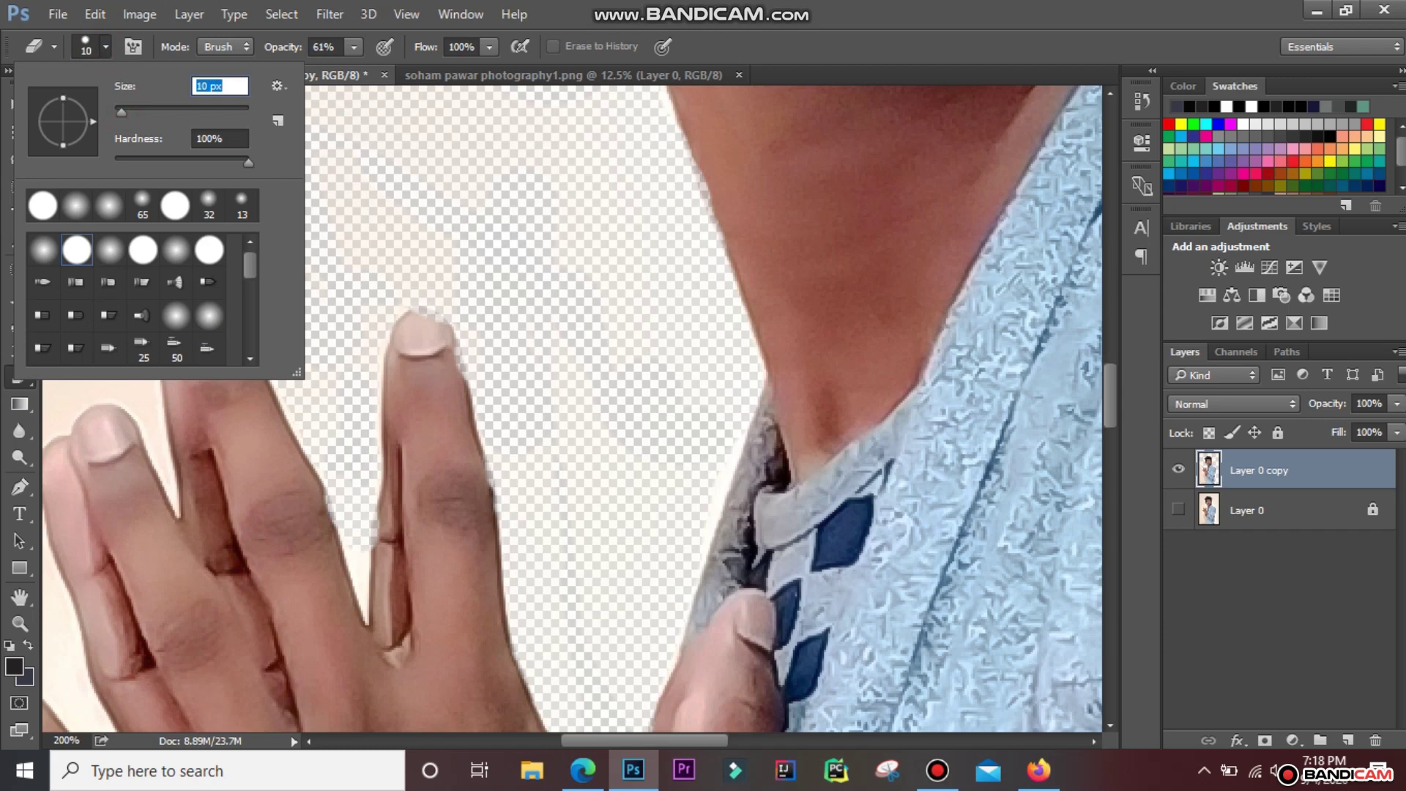
click(360, 571)
Erase the wall between the fingers and along the left finger's edge, undoing a stray stroke
drag(650, 742, 615, 741)
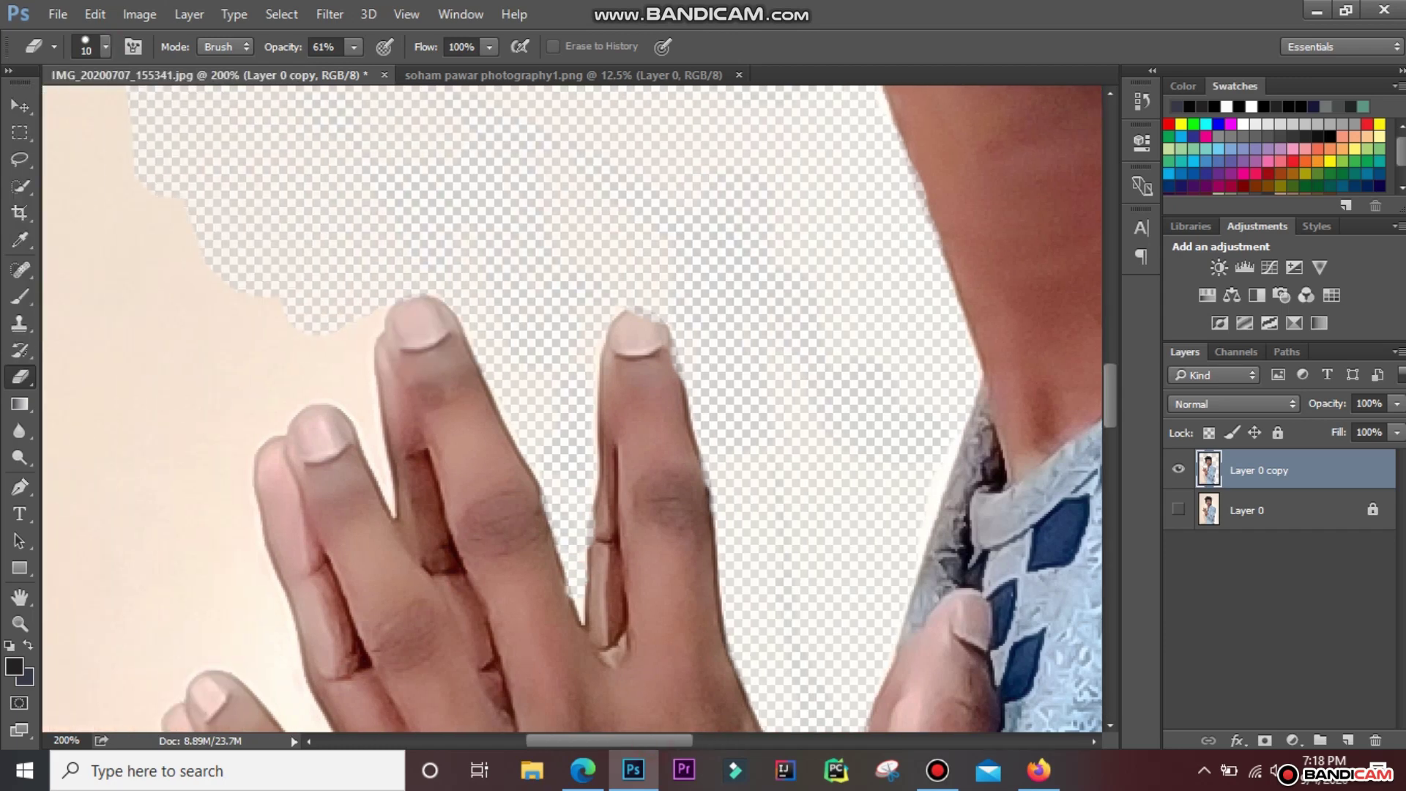
drag(370, 373, 313, 344)
key(ctrl+z)
mouse_move(359, 399)
mouse_down()
mouse_move(381, 480)
mouse_move(366, 381)
mouse_move(381, 316)
mouse_move(348, 381)
mouse_up()
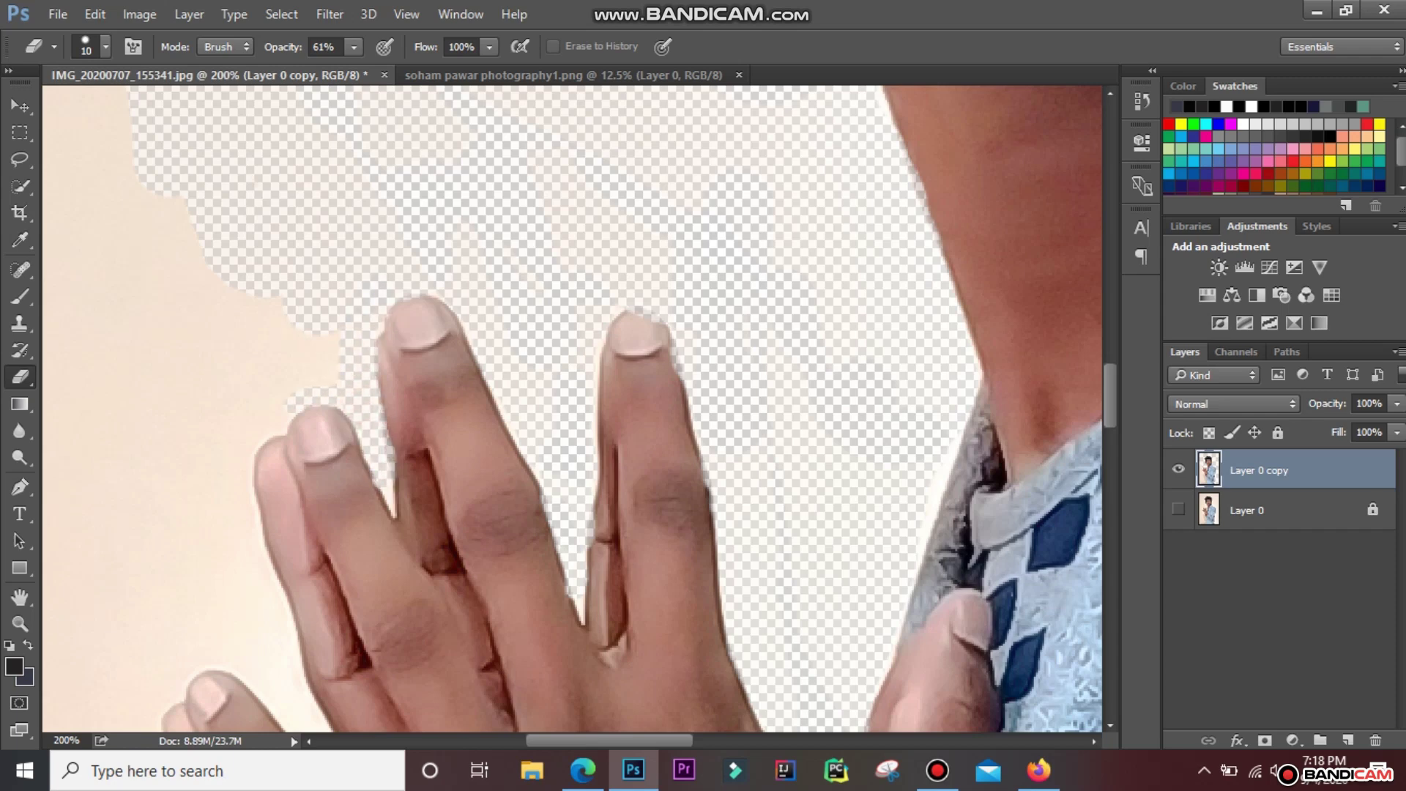
drag(249, 463, 268, 623)
Enlarge the eraser to 23 px and erase beside a finger, undoing the stray result
click(106, 46)
drag(125, 112, 130, 112)
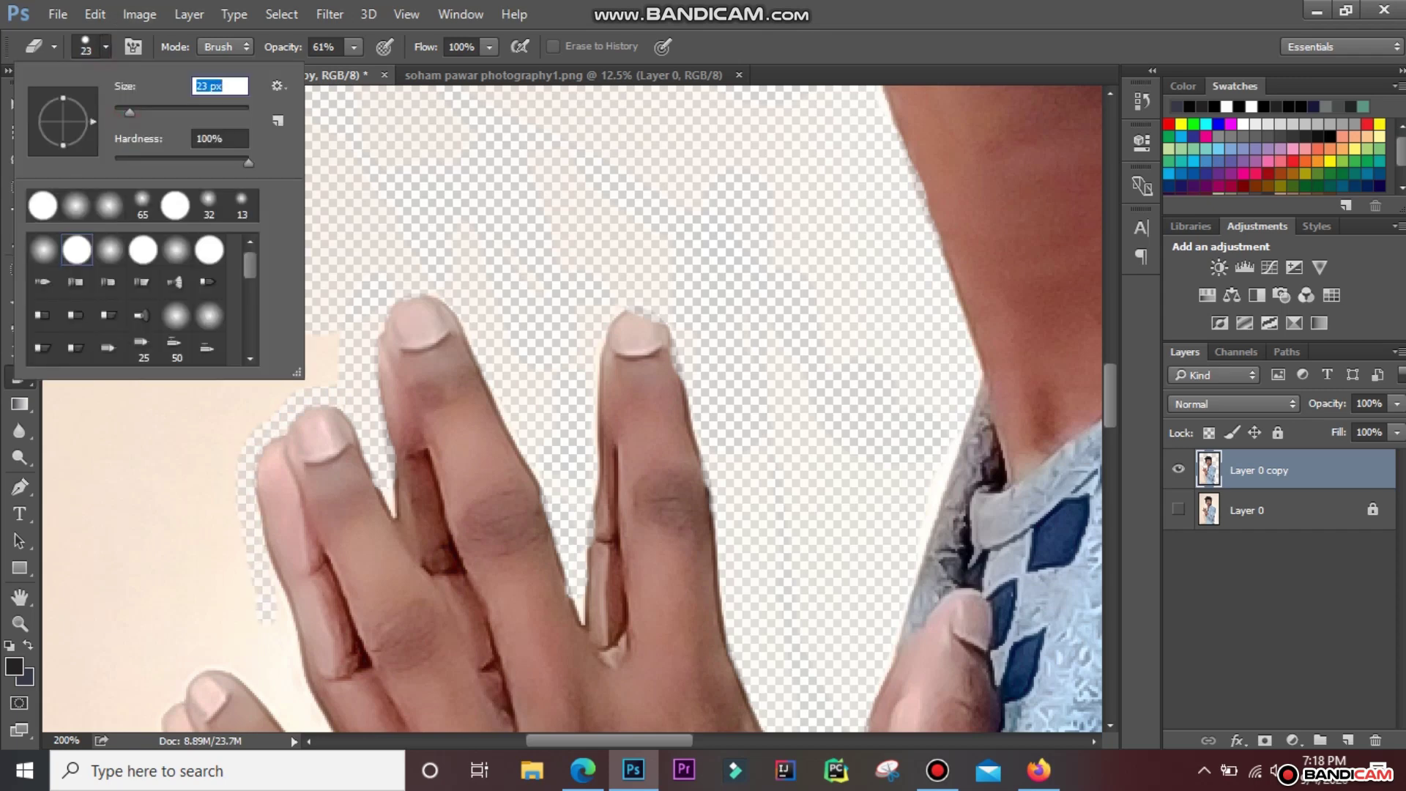
key(Return)
scroll(660, 411, left, 3)
scroll(792, 192, down, 3)
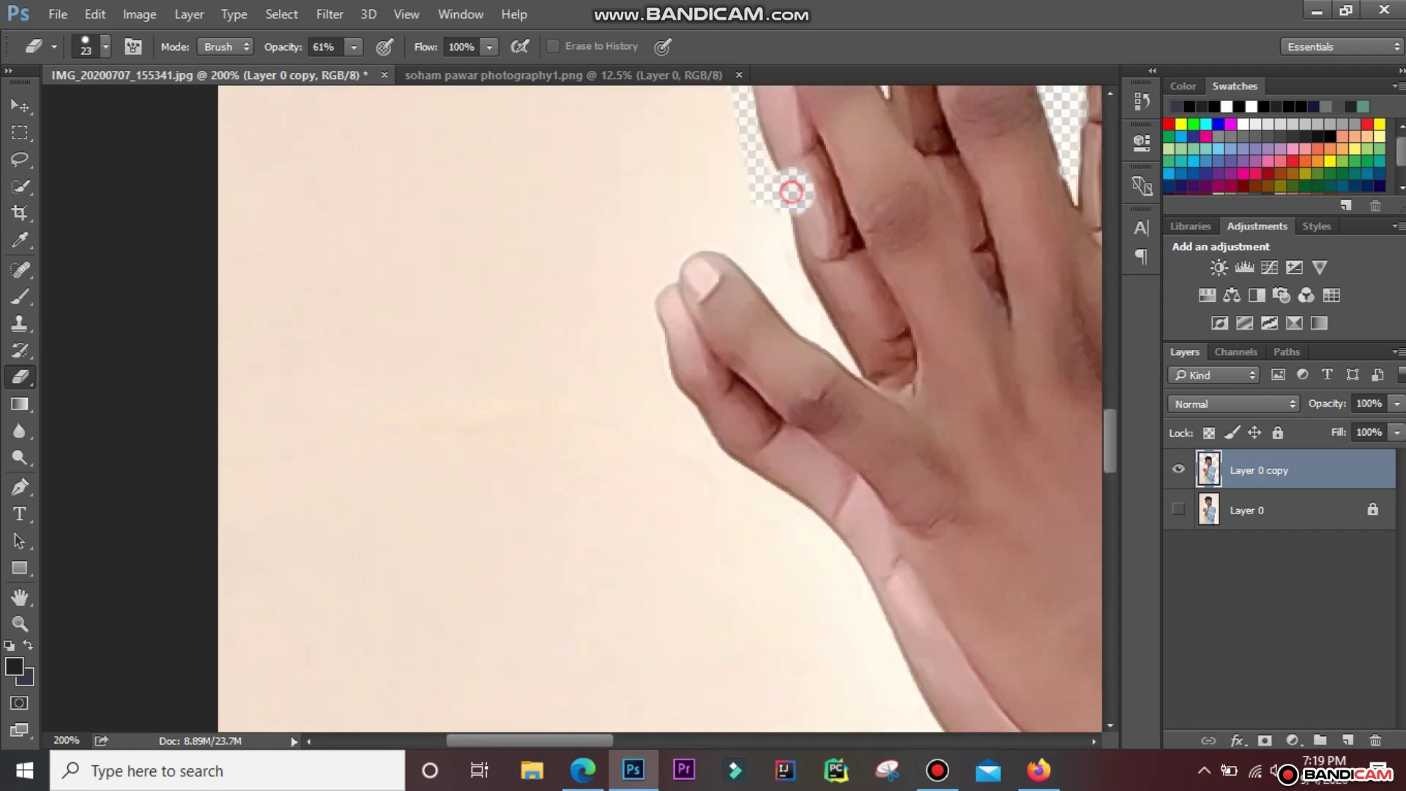
mouse_move(776, 176)
mouse_down()
mouse_move(791, 191)
mouse_move(740, 175)
mouse_move(785, 273)
mouse_up()
key(ctrl+z)
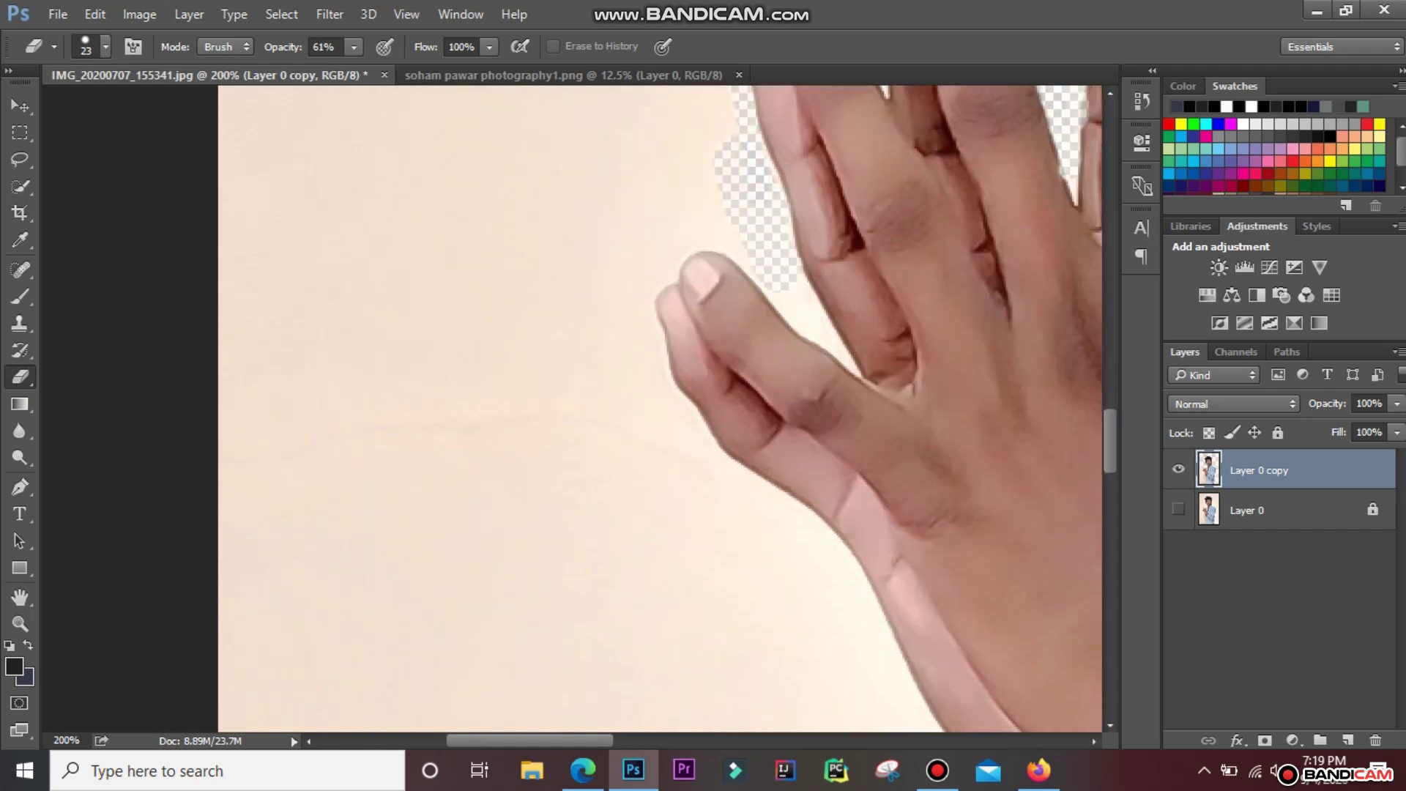
Set the eraser to 9 px, erase the wall along the finger edge, and zoom out
click(106, 46)
text(9)
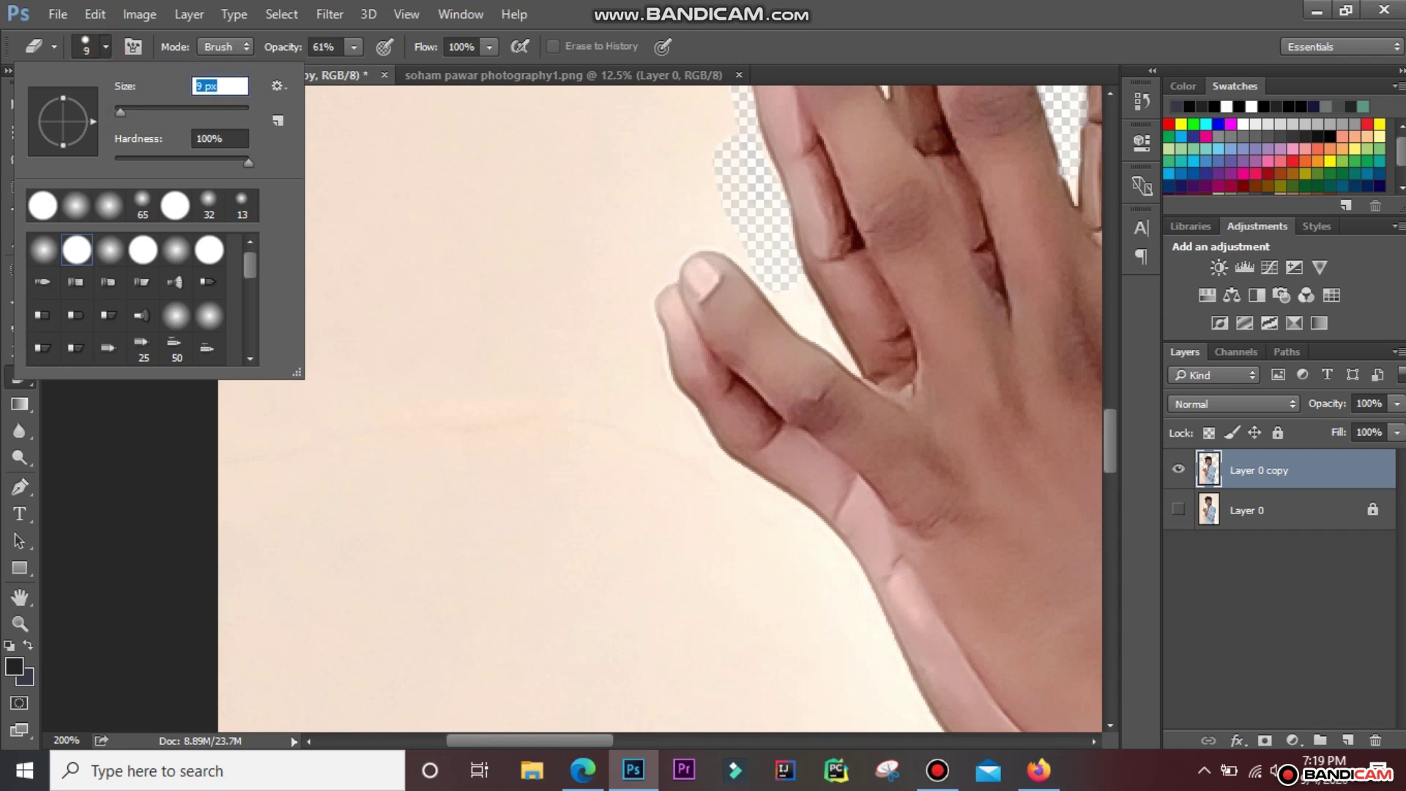
key(Return)
mouse_move(806, 293)
mouse_down()
mouse_move(839, 356)
mouse_move(707, 229)
mouse_up()
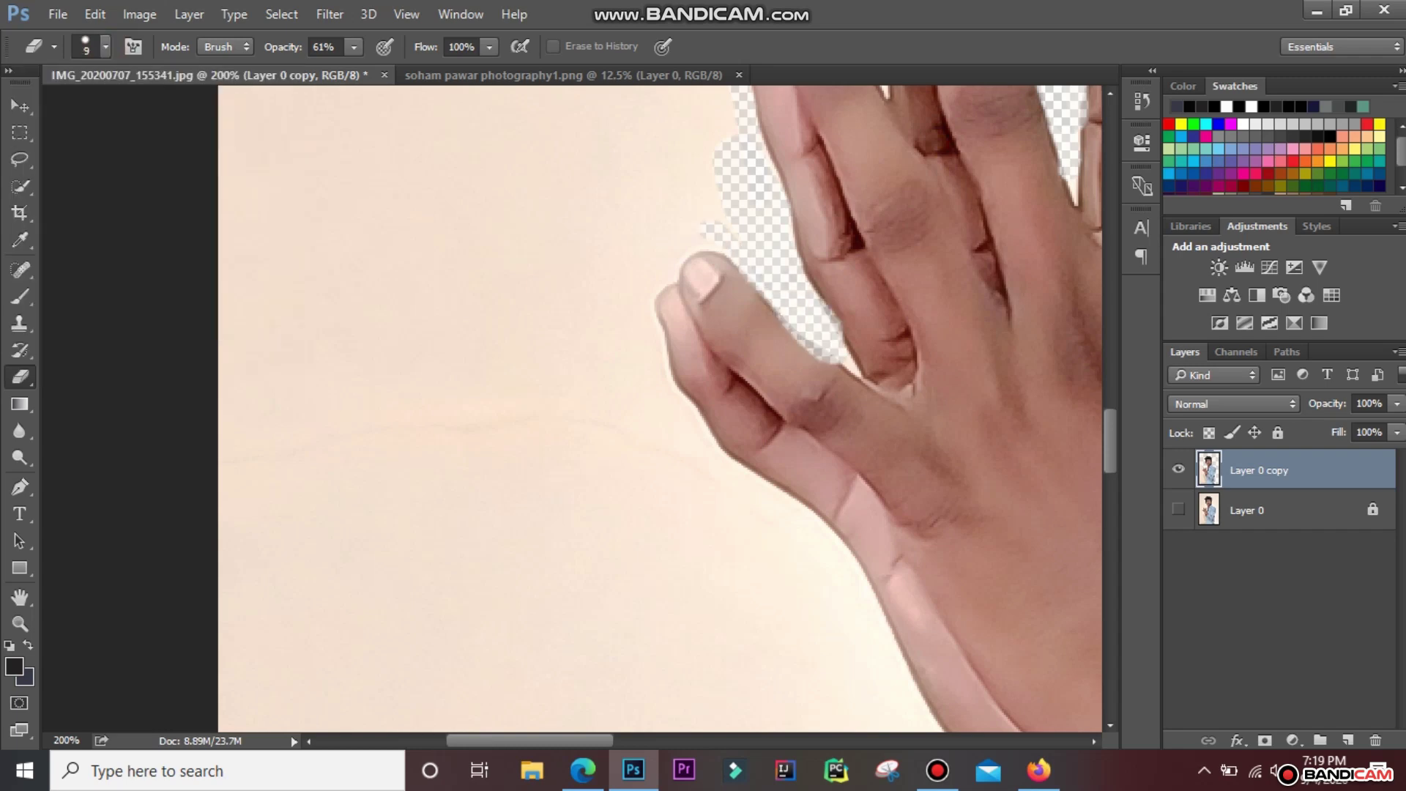
key(z)
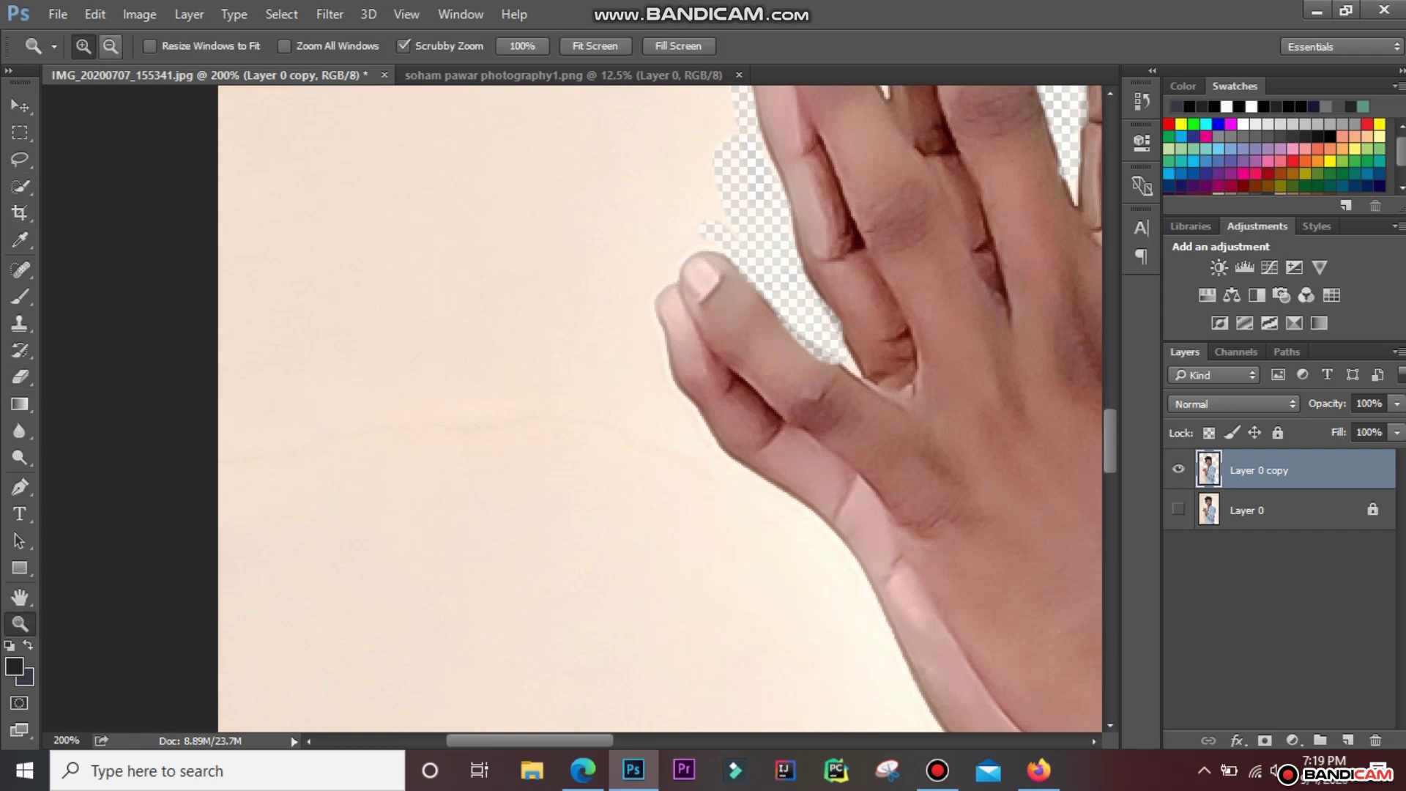
key(ctrl+minus)
key(ctrl+minus)
With a 46 px eraser, clear the wall left of the hands, down the arm to the bottom-left strip
key(e)
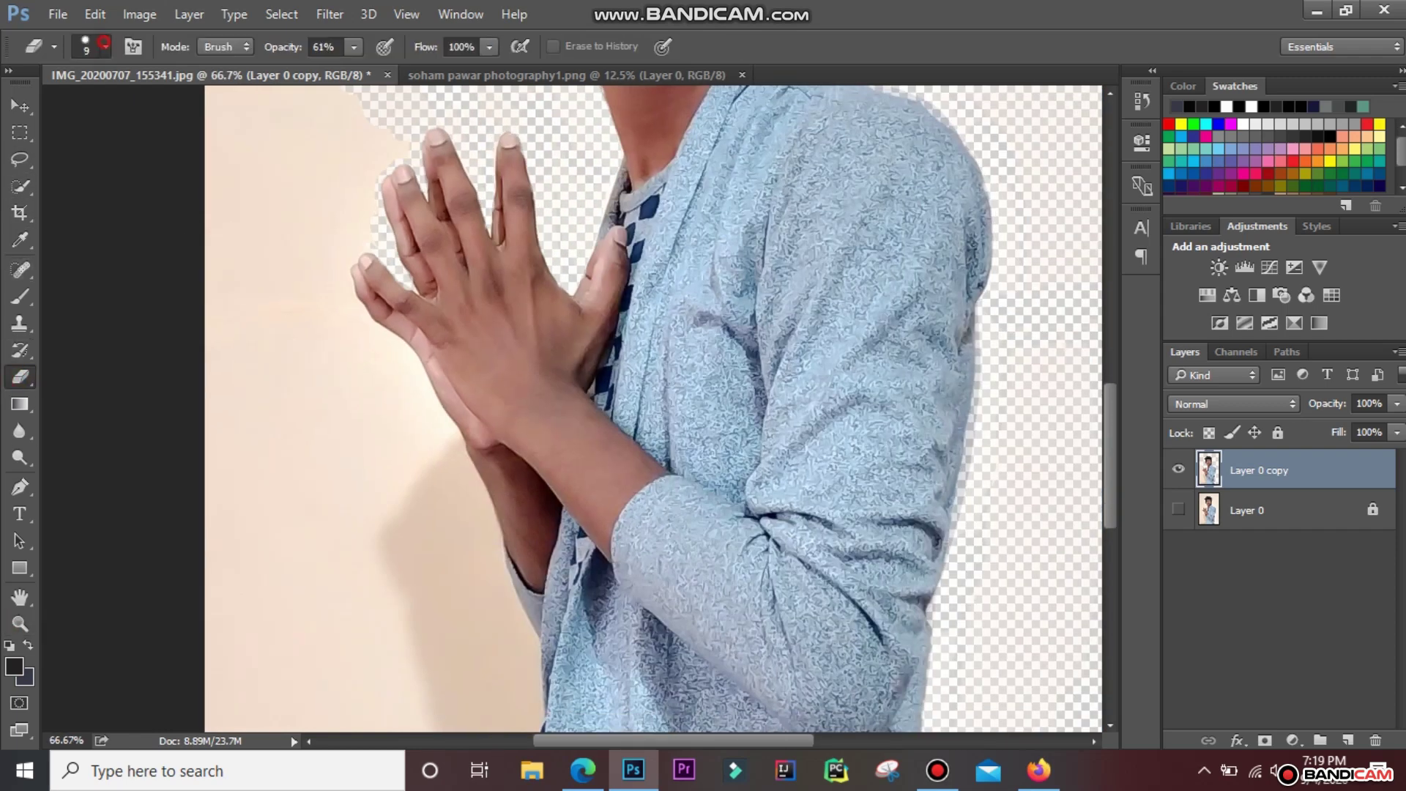
click(105, 46)
click(145, 113)
drag(315, 192, 381, 139)
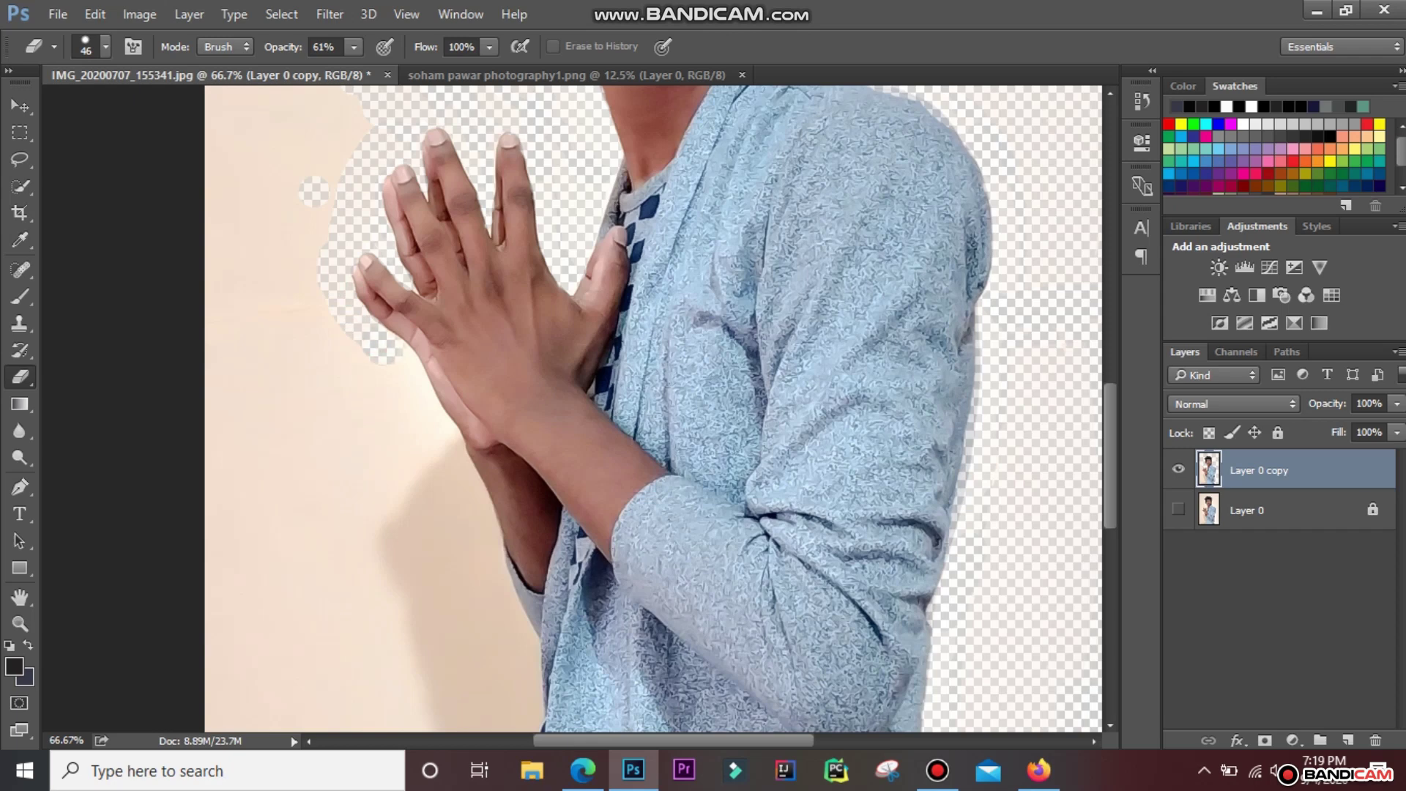
drag(421, 388, 524, 637)
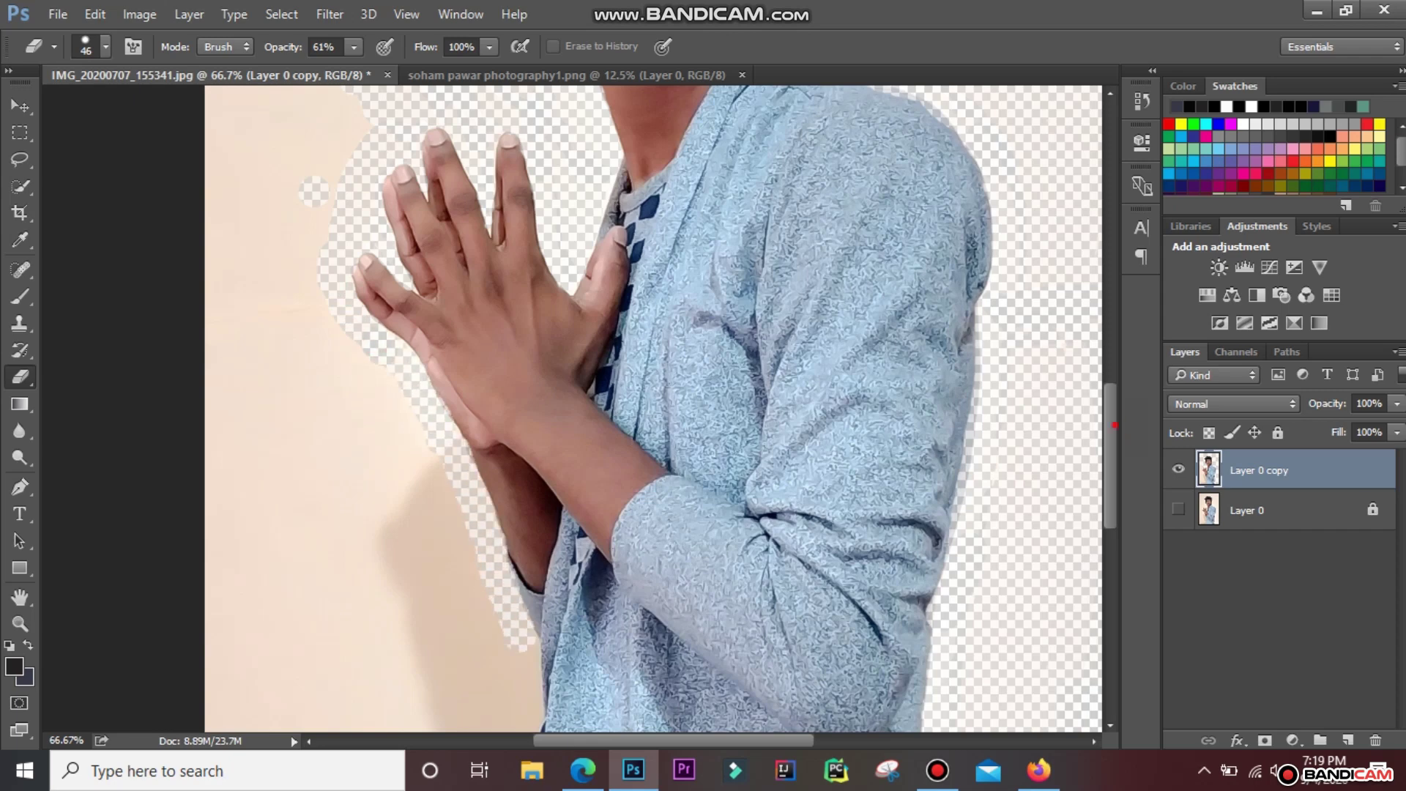
scroll(315, 192, down, 5)
mouse_move(524, 311)
mouse_down()
mouse_move(521, 630)
mouse_move(315, 626)
mouse_up()
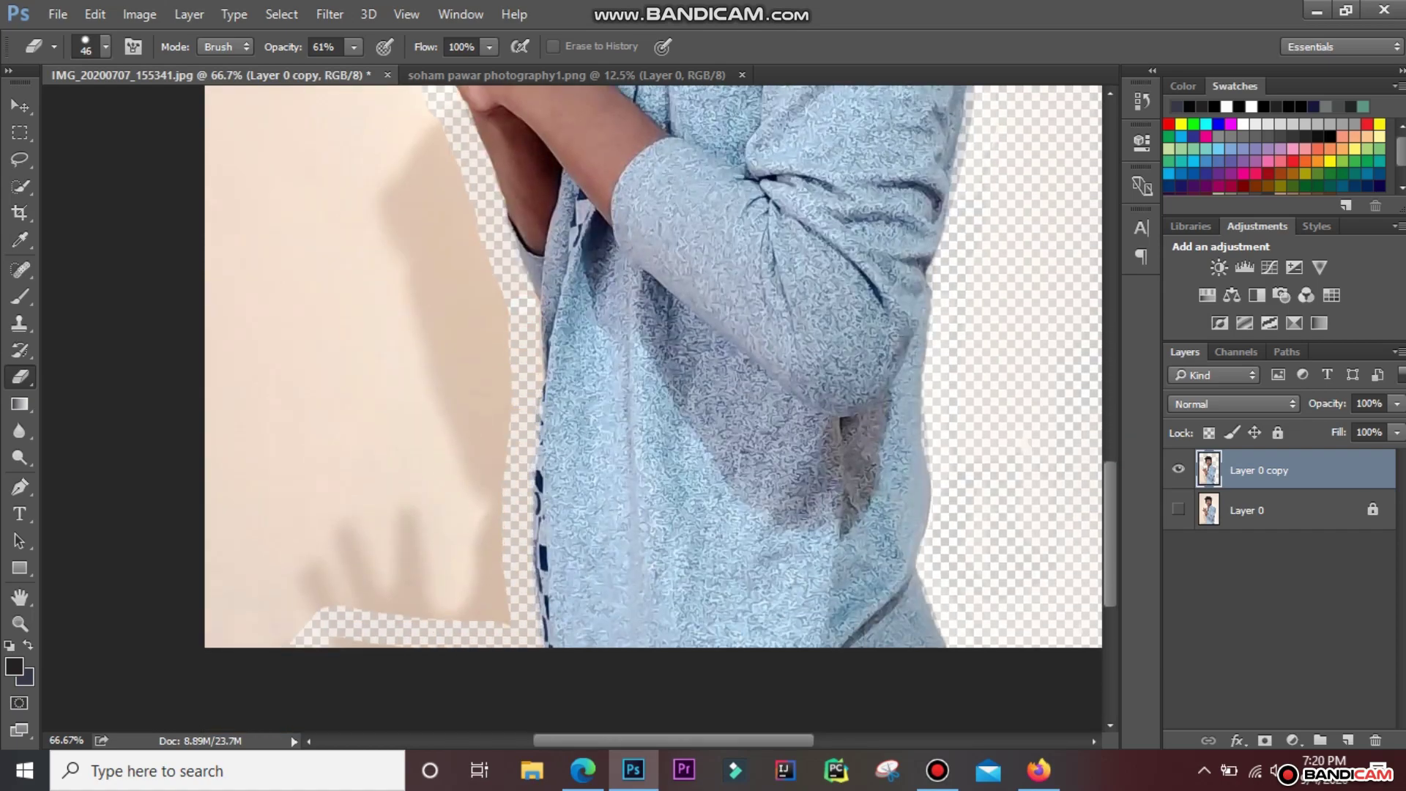
mouse_move(170, 600)
mouse_down()
mouse_move(366, 637)
mouse_move(351, 623)
mouse_up()
key(z)
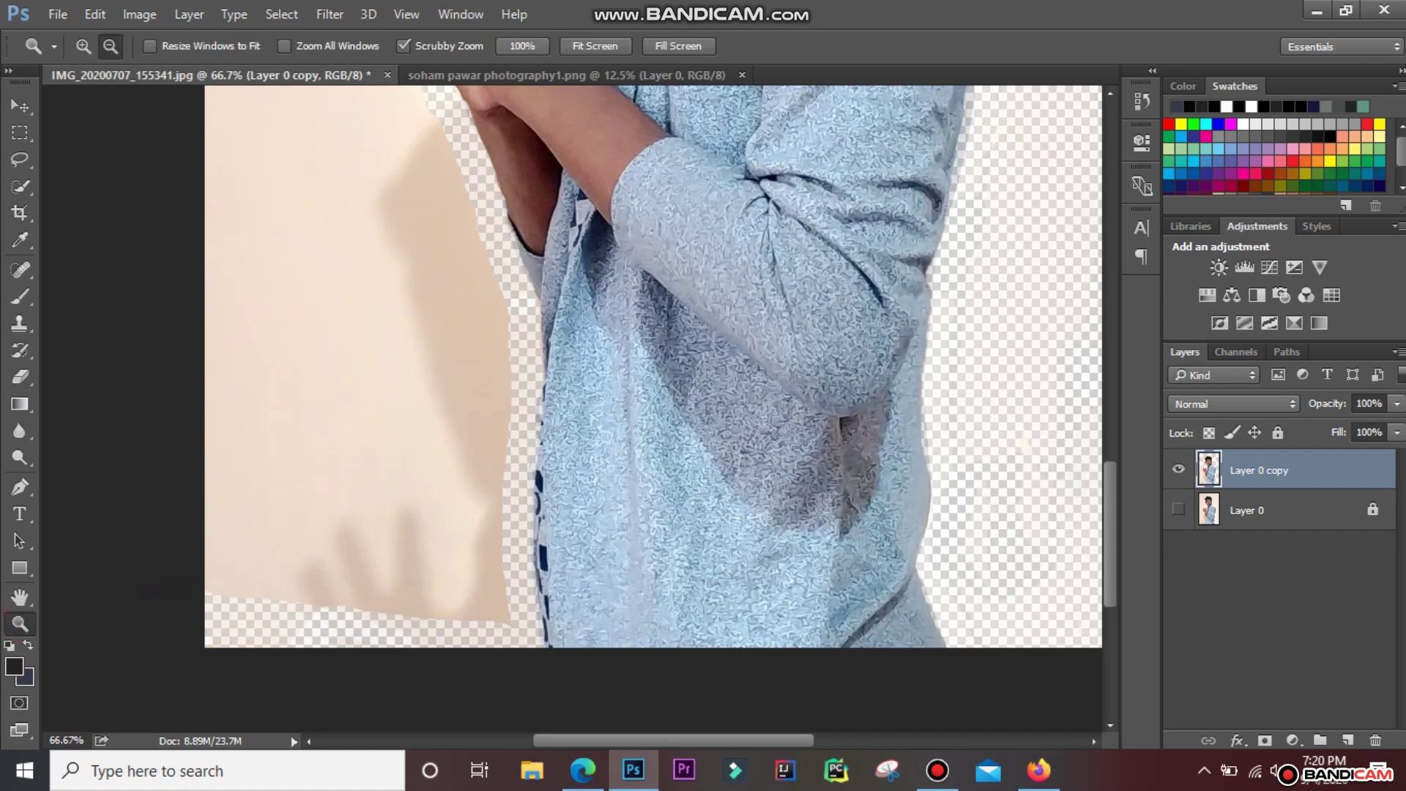
key(ctrl+0)
Set the eraser to 94 px and erase the last beige patch beside the arm
key(e)
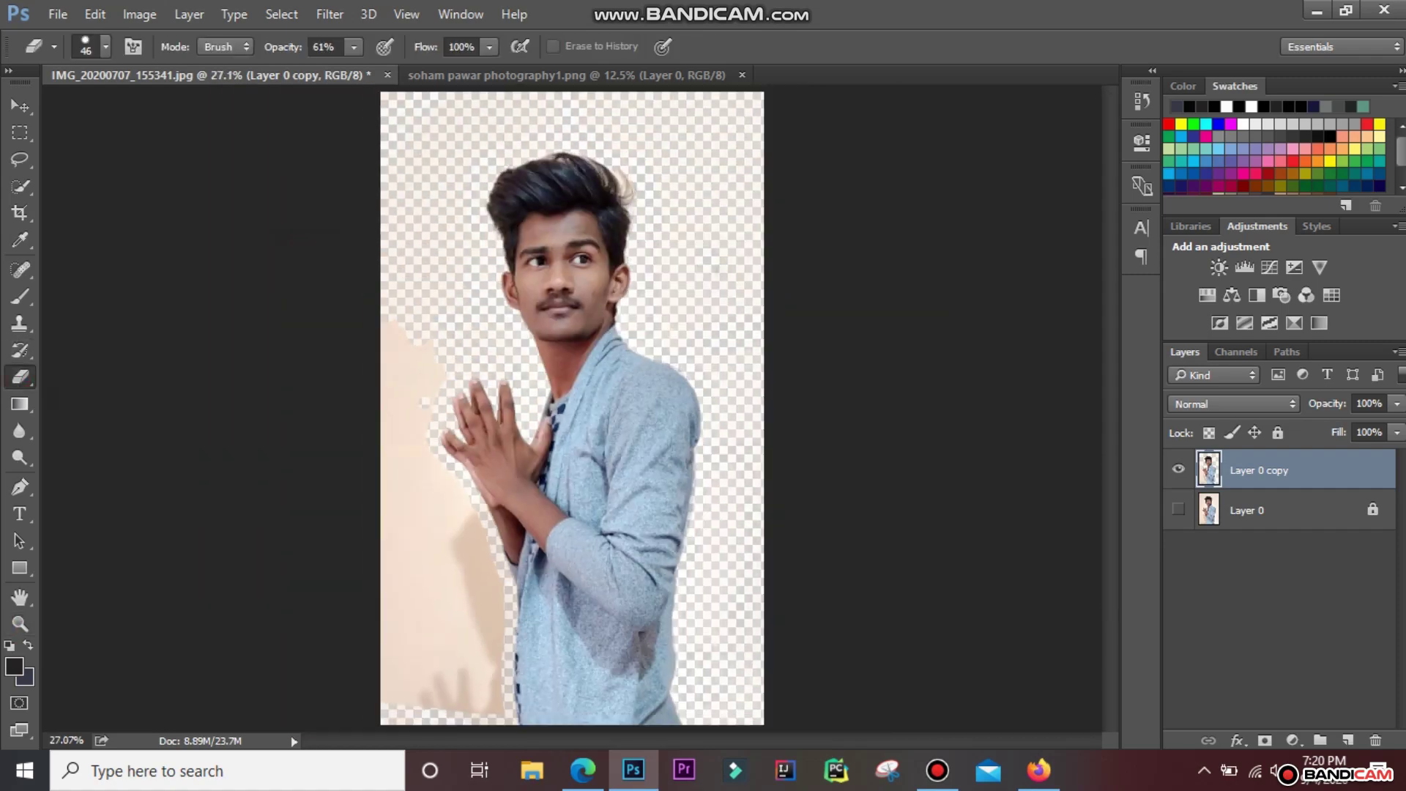
click(105, 46)
double_click(218, 86)
text(94)
key(Return)
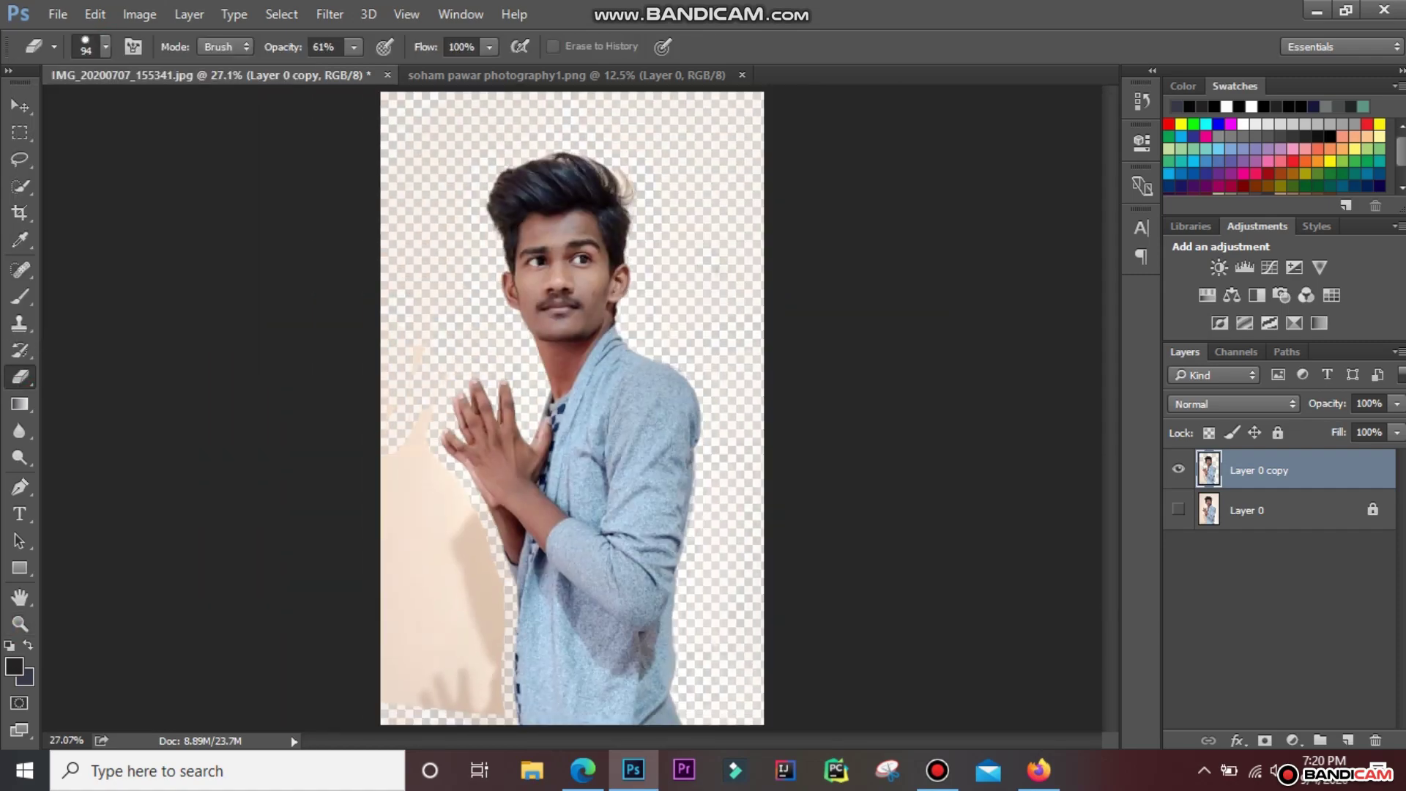
mouse_move(416, 447)
mouse_down()
mouse_move(388, 579)
mouse_move(414, 644)
mouse_move(401, 734)
mouse_up()
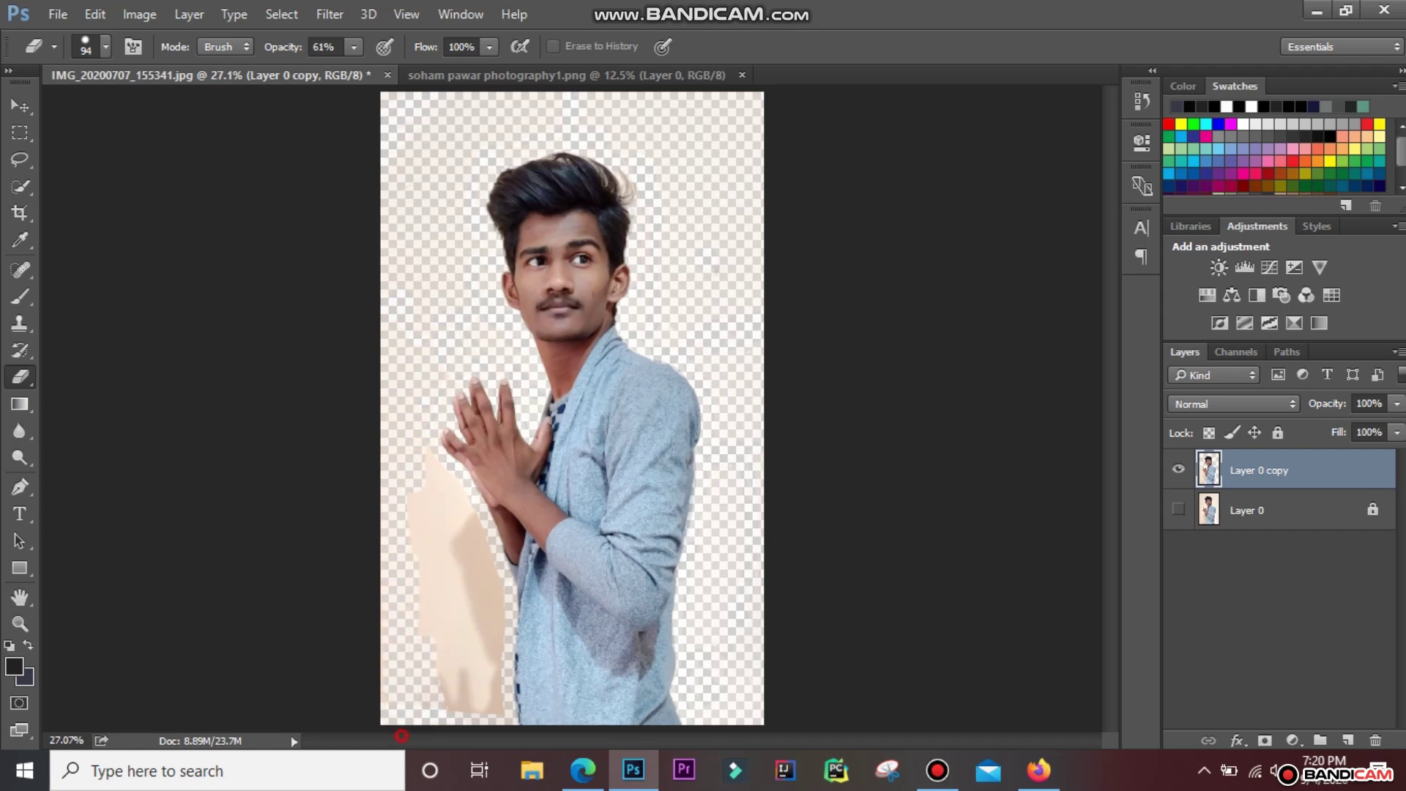
mouse_move(506, 714)
mouse_down()
mouse_move(472, 669)
mouse_move(455, 681)
mouse_move(417, 551)
mouse_up()
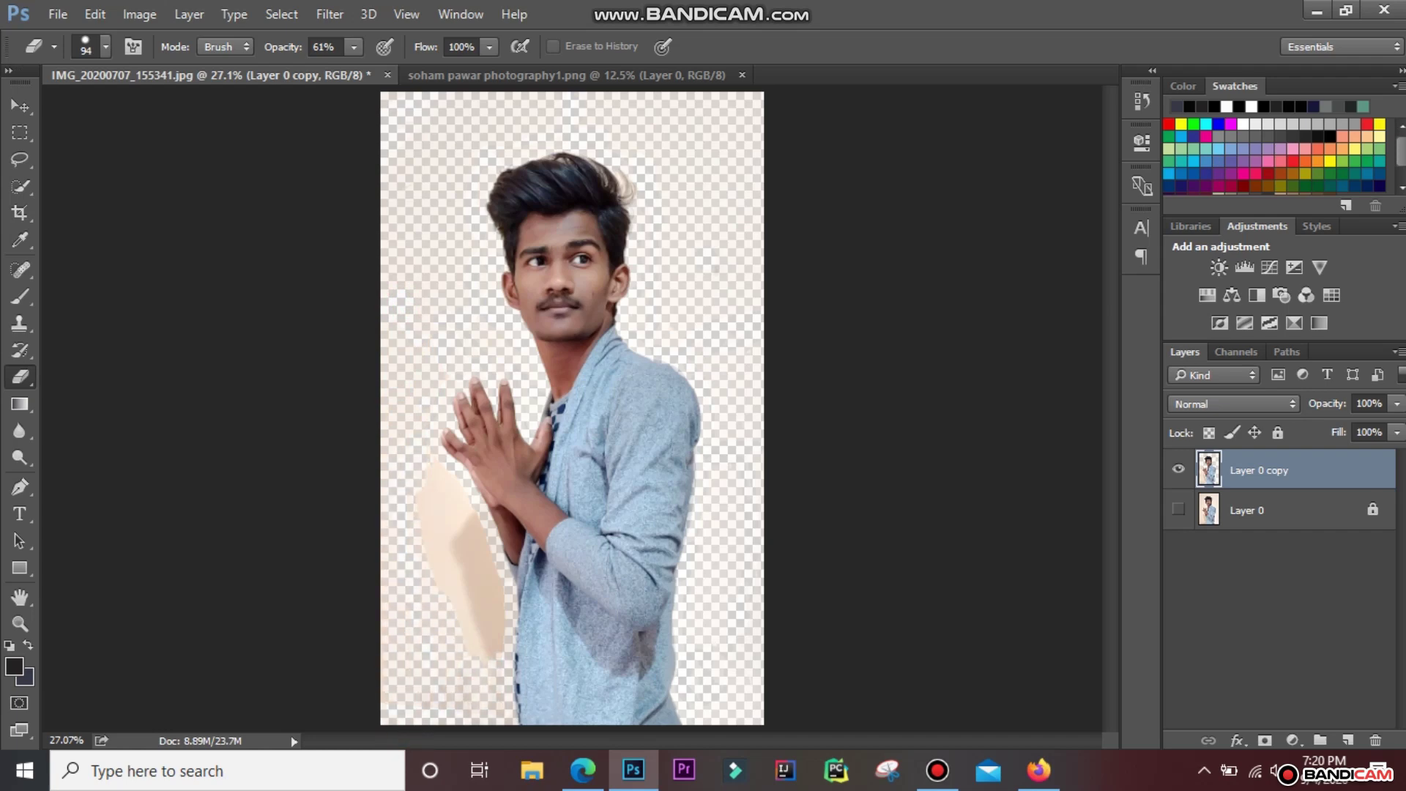
mouse_move(431, 473)
mouse_down()
mouse_move(429, 545)
mouse_move(490, 571)
mouse_move(502, 623)
mouse_move(480, 630)
mouse_move(443, 505)
mouse_up()
drag(450, 568, 473, 648)
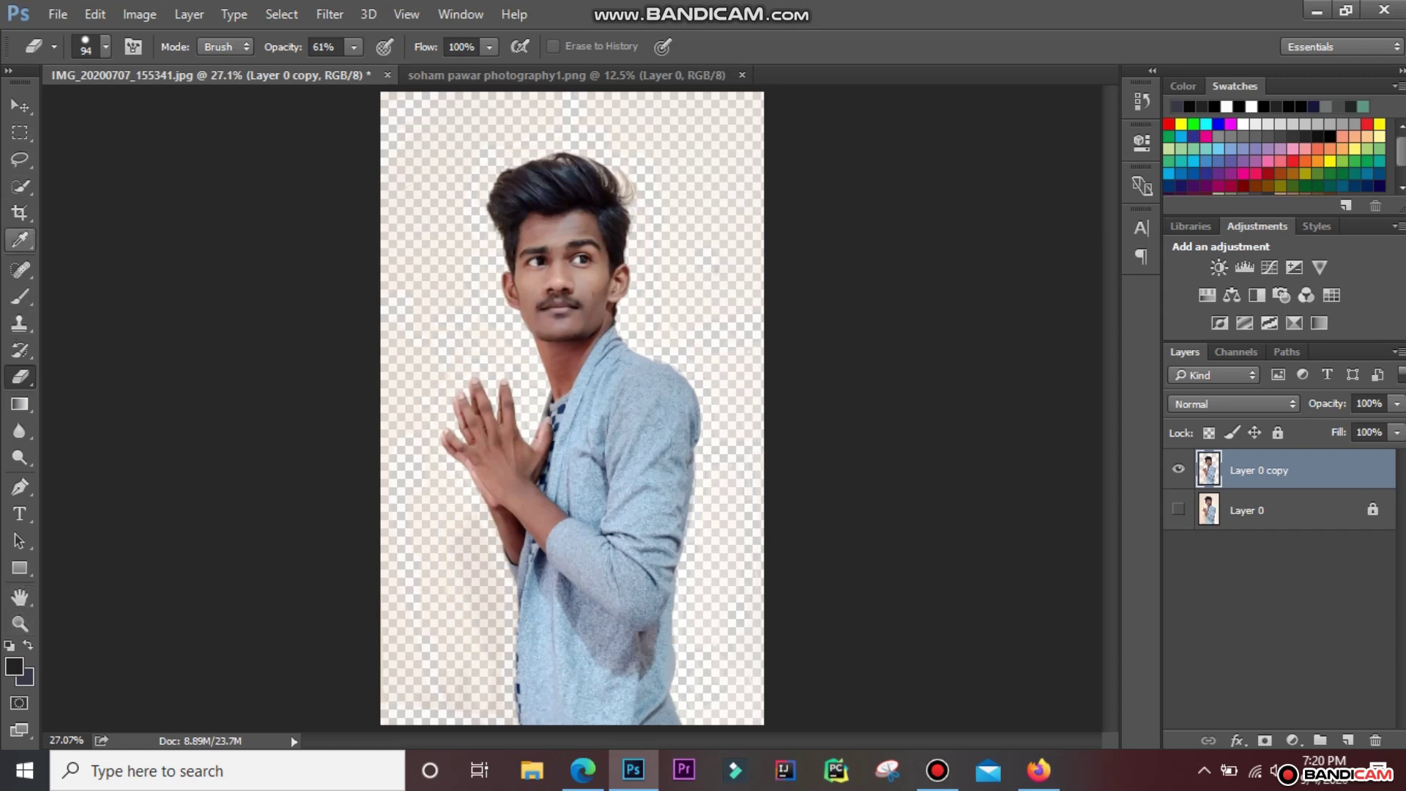
With the Move tool, nudge Layer 0 copy up-right, then snap it back to centre
click(21, 107)
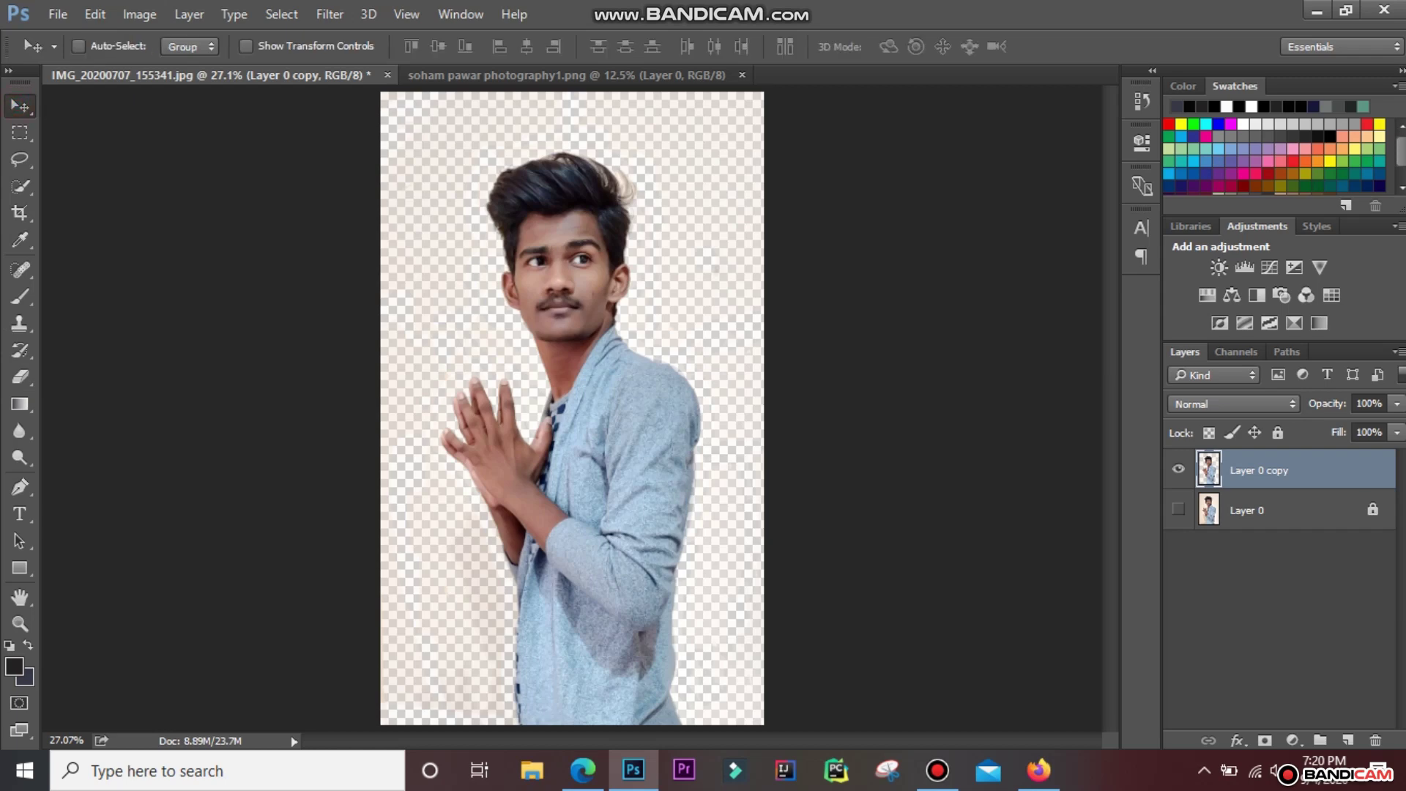
drag(517, 455, 555, 360)
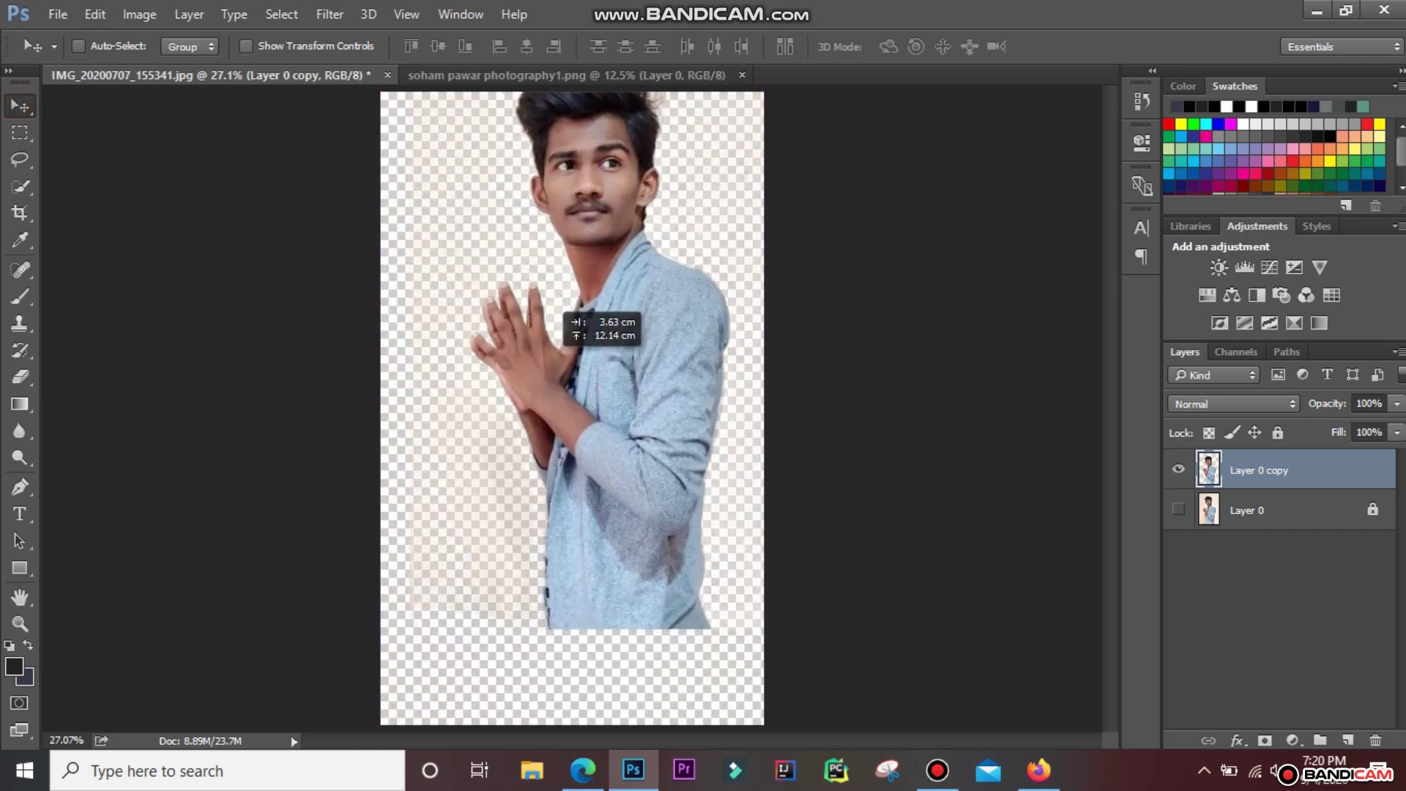
drag(553, 304, 520, 412)
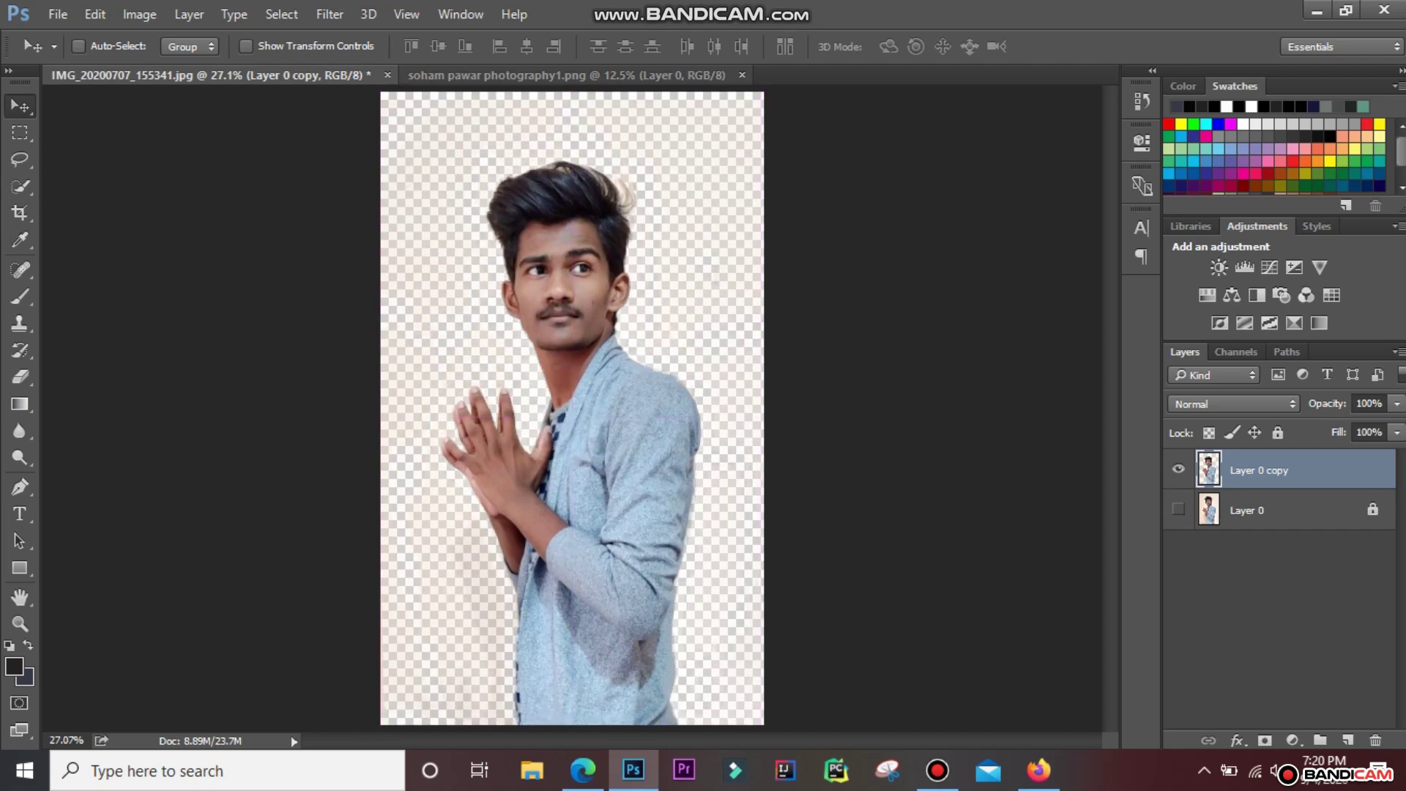
click(571, 75)
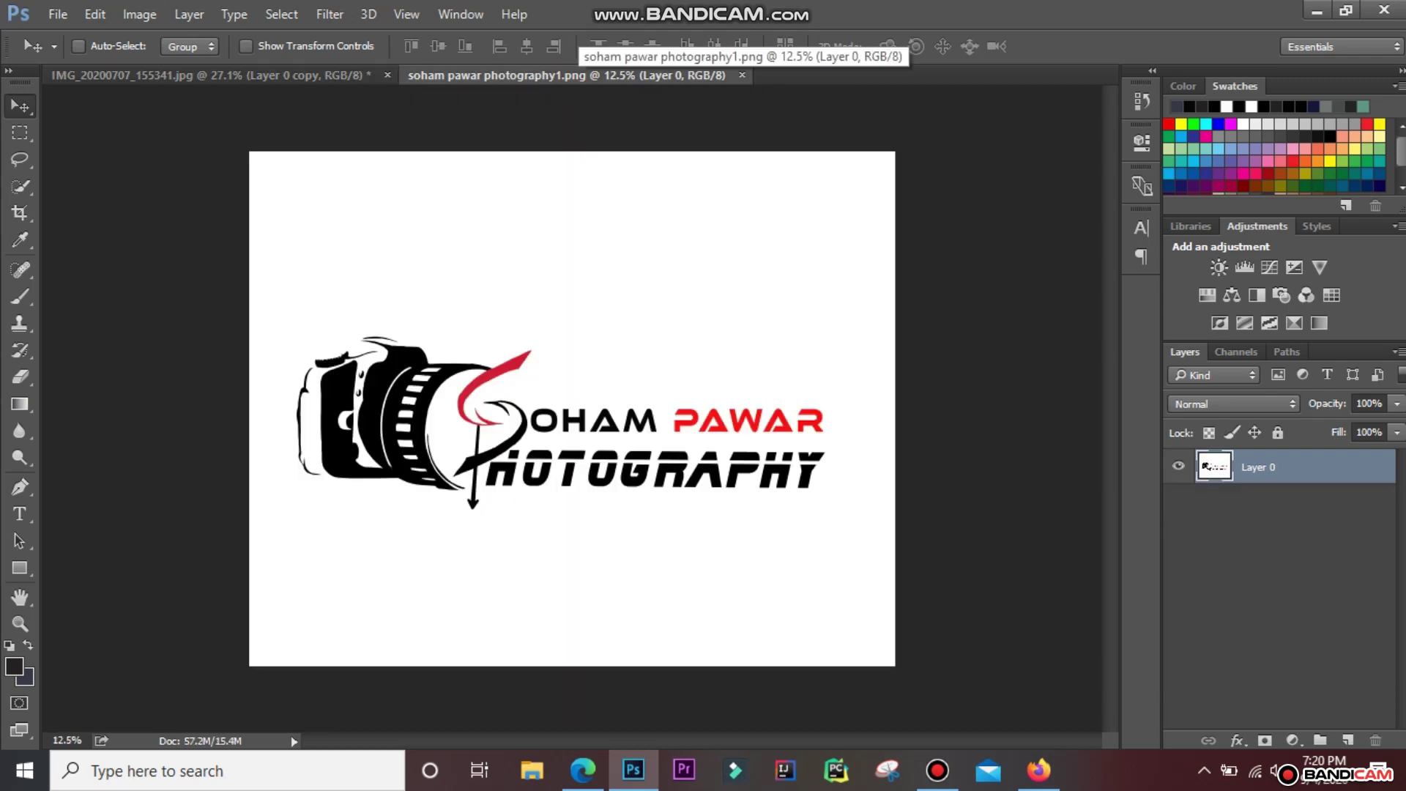